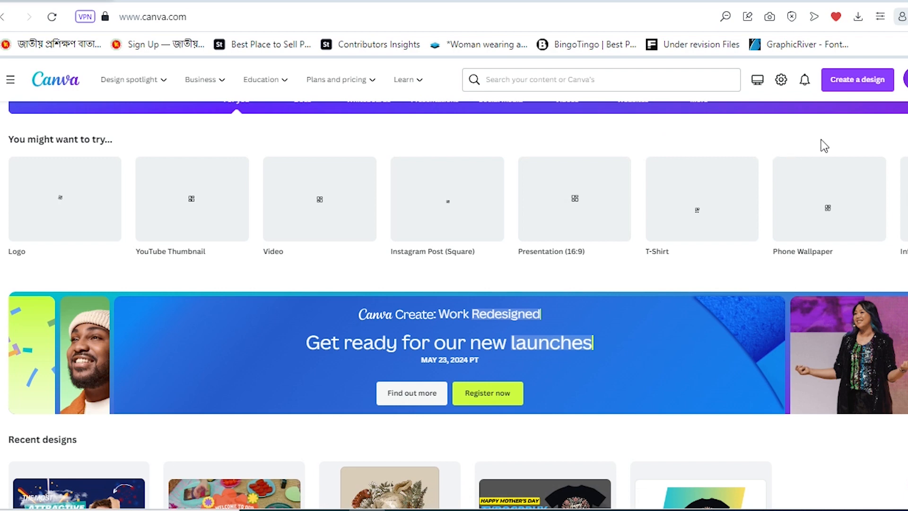
- Look over the home page's design categories, search suggestions and recent designs, with the main navigation expanded
scroll(203, 171, down, 5)
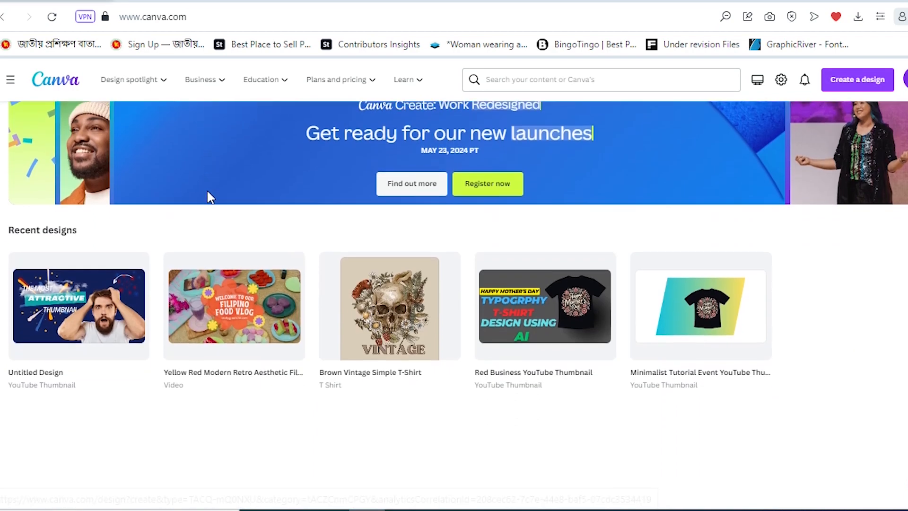
scroll(195, 226, up, 8)
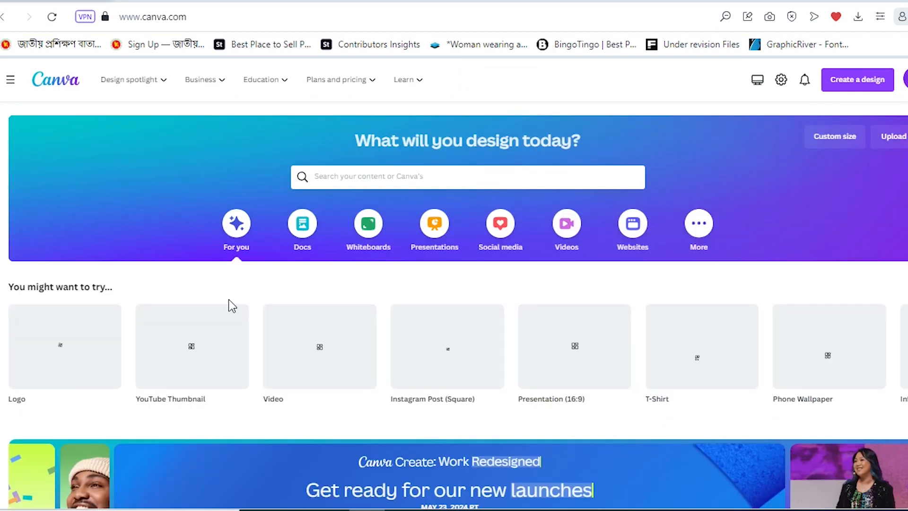
click(372, 181)
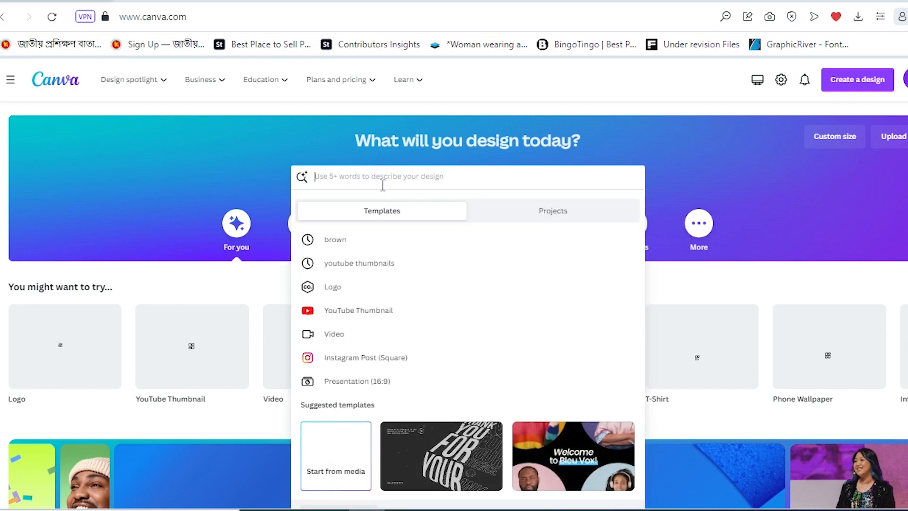
click(10, 80)
click(45, 176)
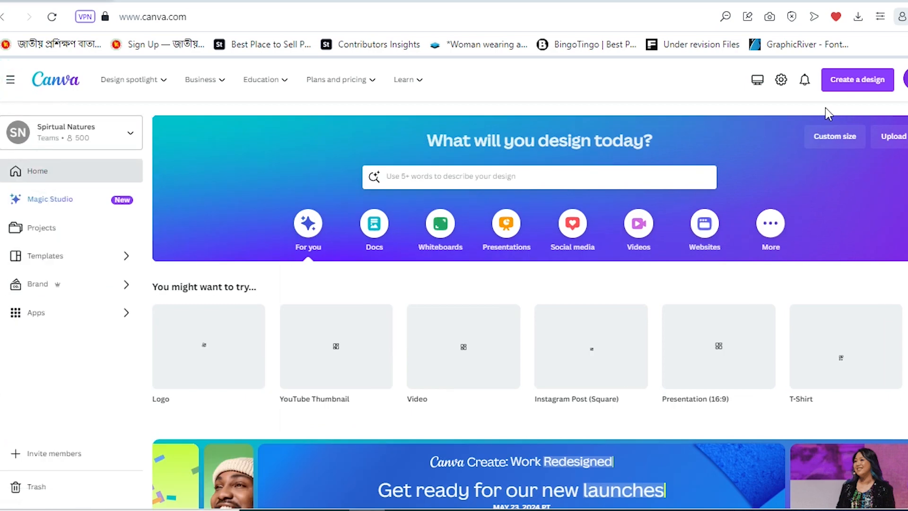
scroll(138, 371, down, 3)
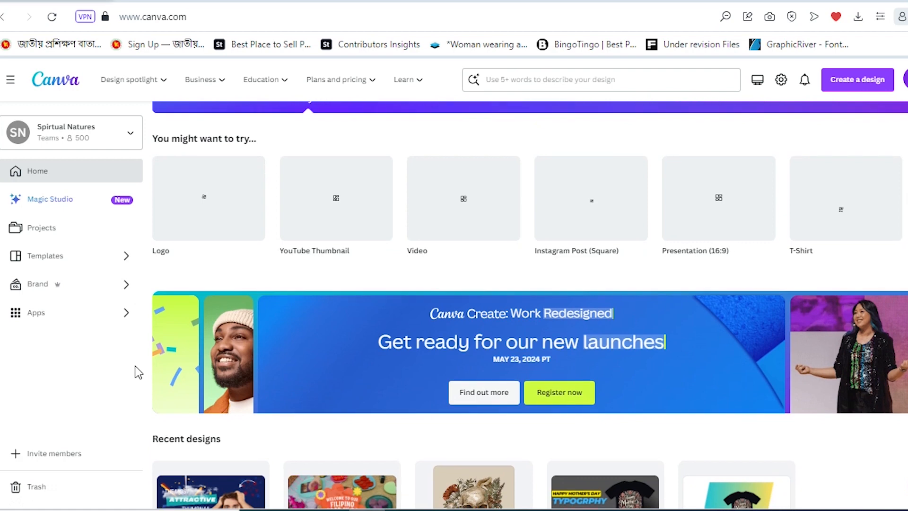
scroll(138, 371, down, 4)
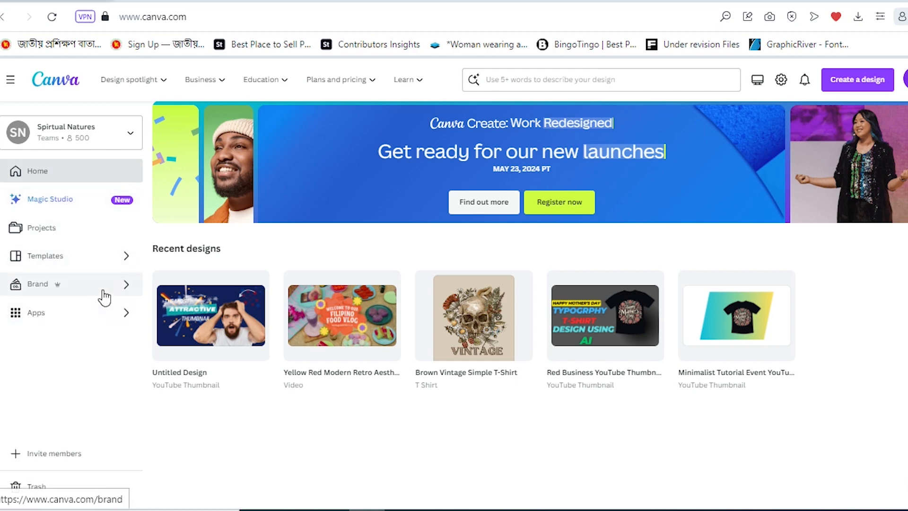
- Look at the Mockups app's categories and recently used mockups, and return to the home page
click(116, 321)
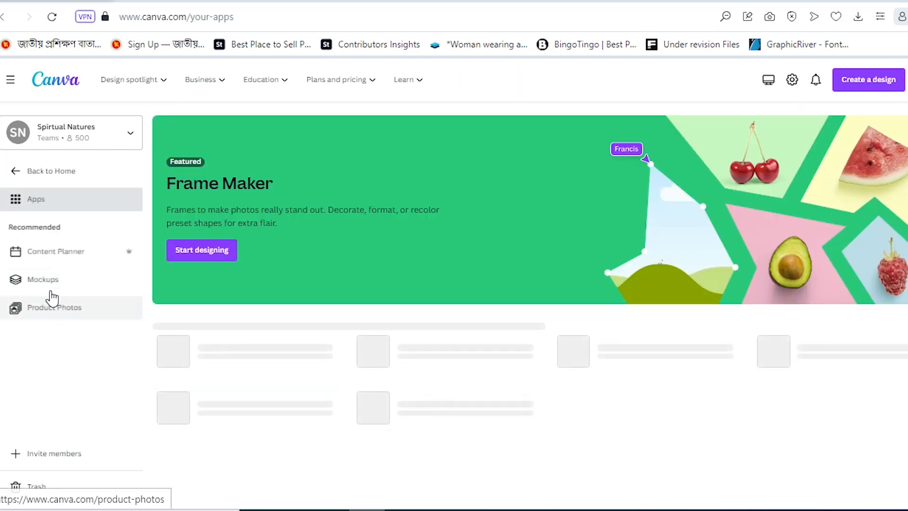
click(58, 289)
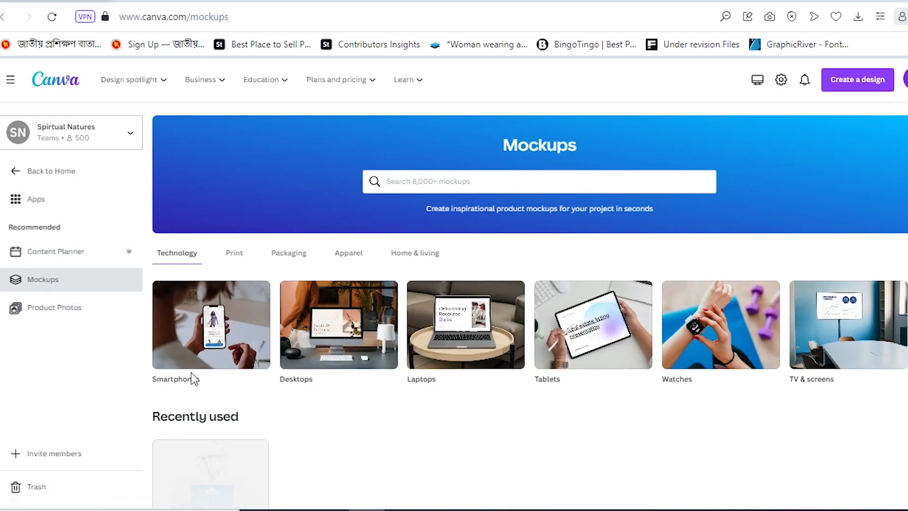
scroll(191, 373, down, 2)
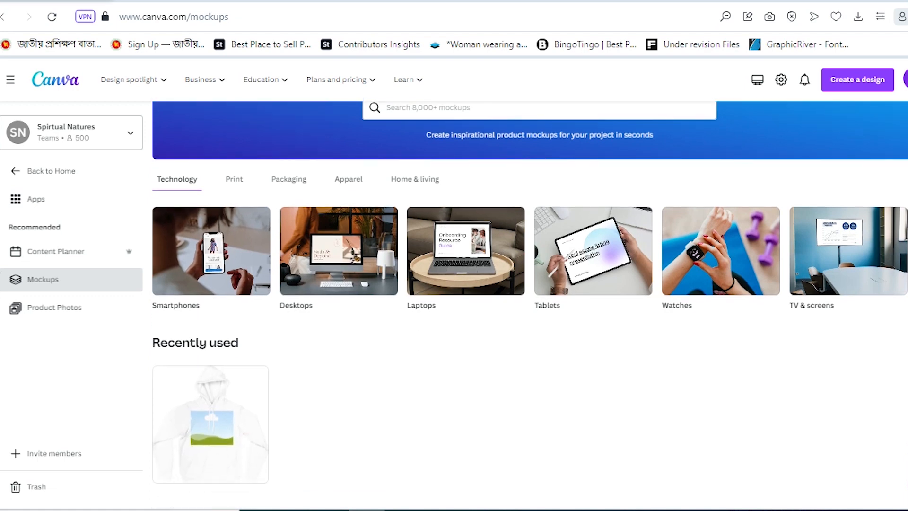
click(15, 173)
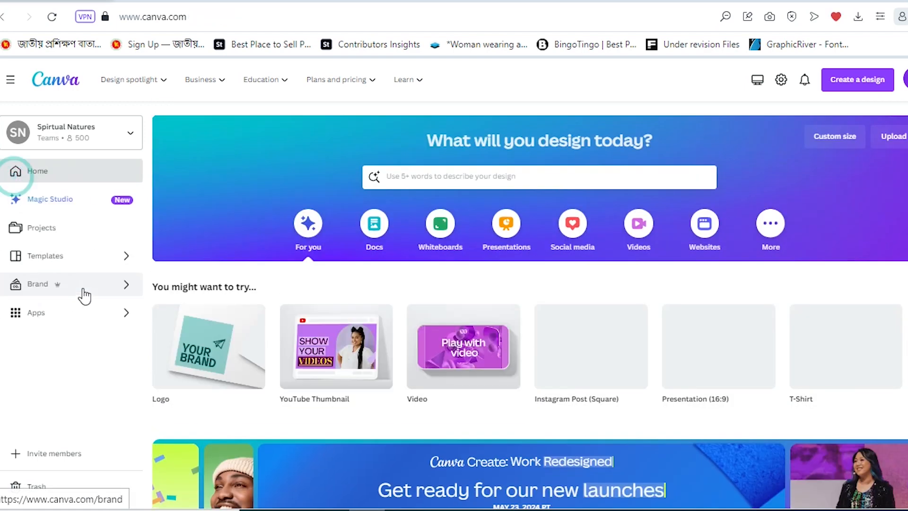
- Search the template library for "t-shirt" and choose the suggested search "typography t-shirts"
click(110, 267)
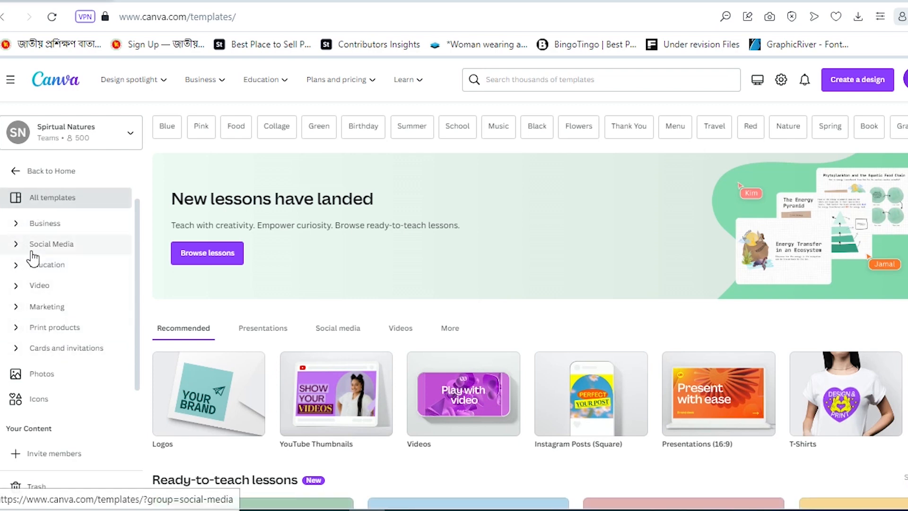
scroll(52, 373, down, 1)
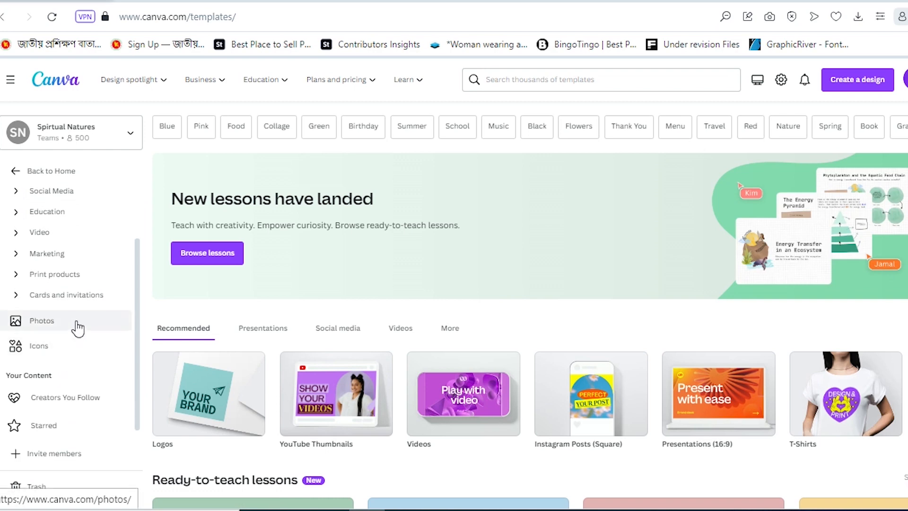
scroll(74, 326, up, 1)
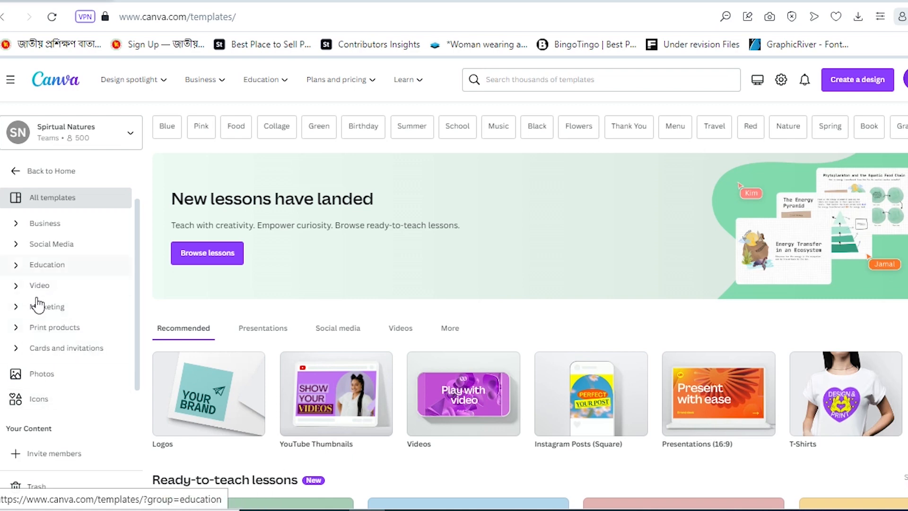
click(502, 77)
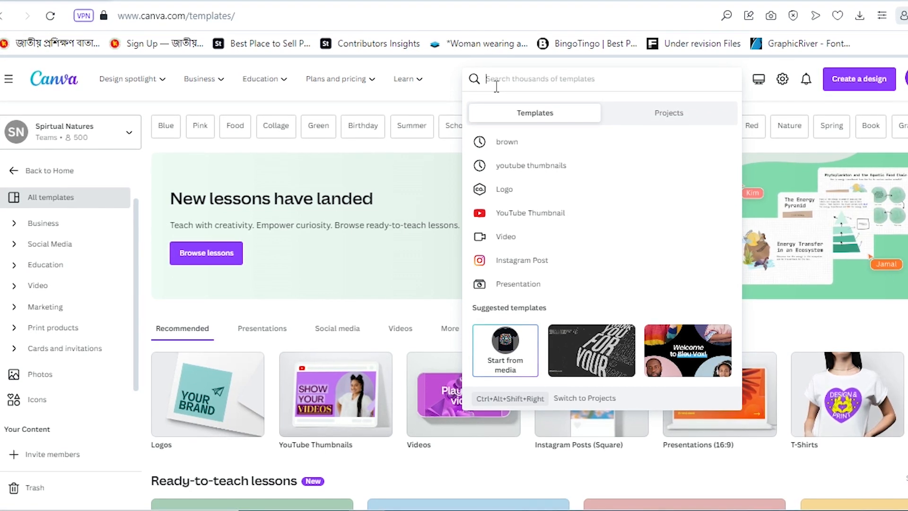
text(t-shirt)
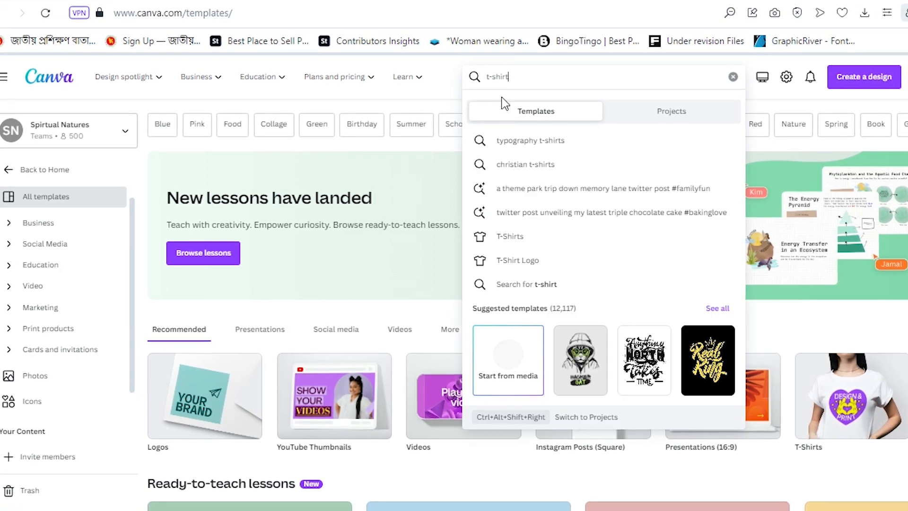
click(517, 146)
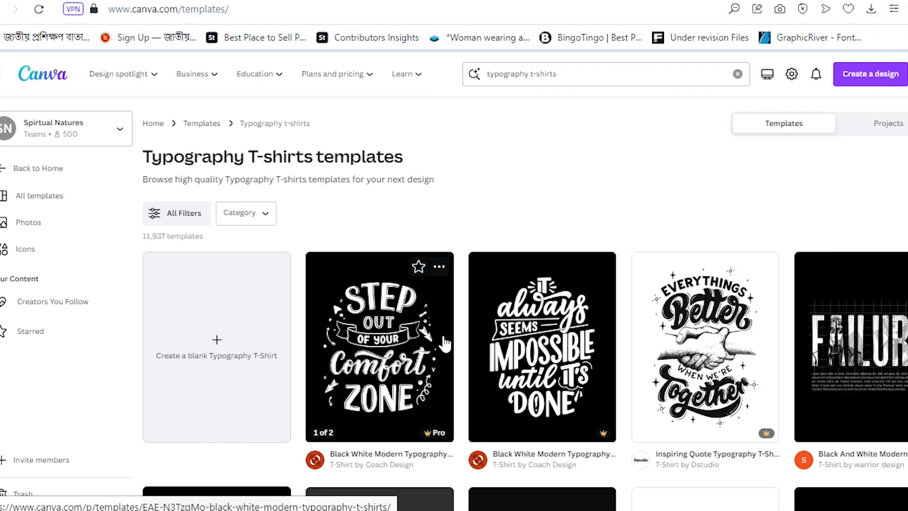
- Find the Vintage Magic Bones Handcrafted Typography T-Shirt template among the results and open it for customizing
scroll(293, 359, down, 3)
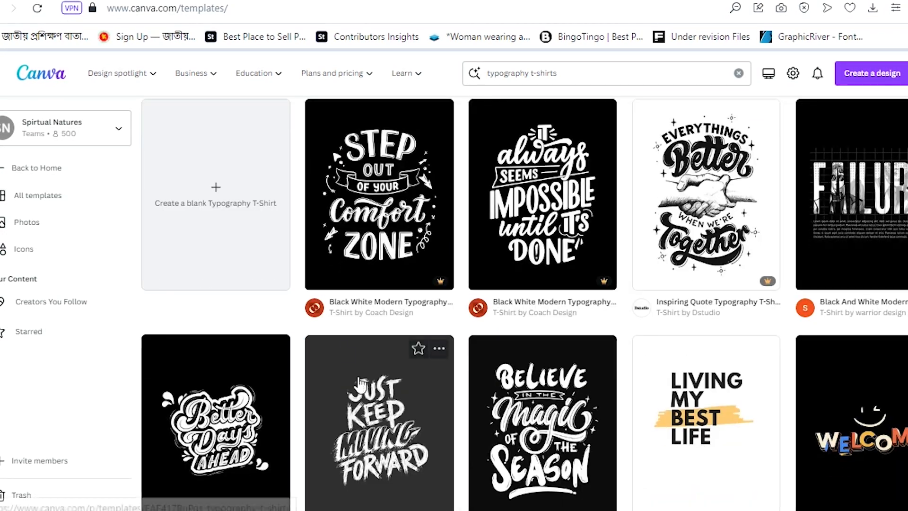
scroll(362, 418, down, 4)
scroll(361, 418, down, 3)
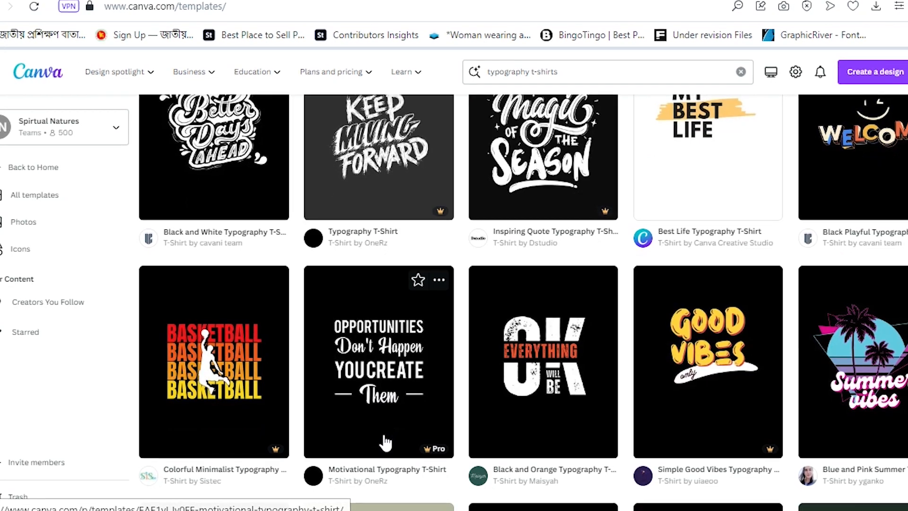
scroll(383, 439, up, 10)
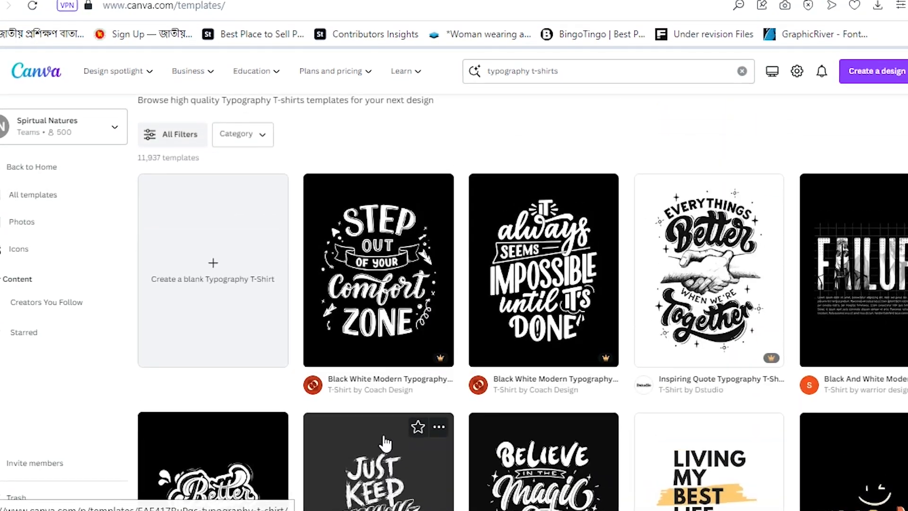
scroll(385, 441, down, 11)
scroll(385, 442, down, 7)
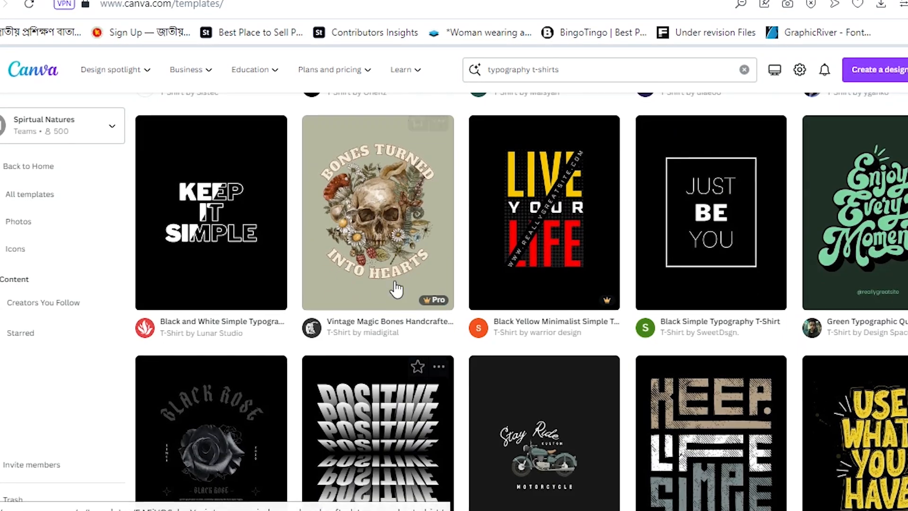
scroll(369, 425, down, 2)
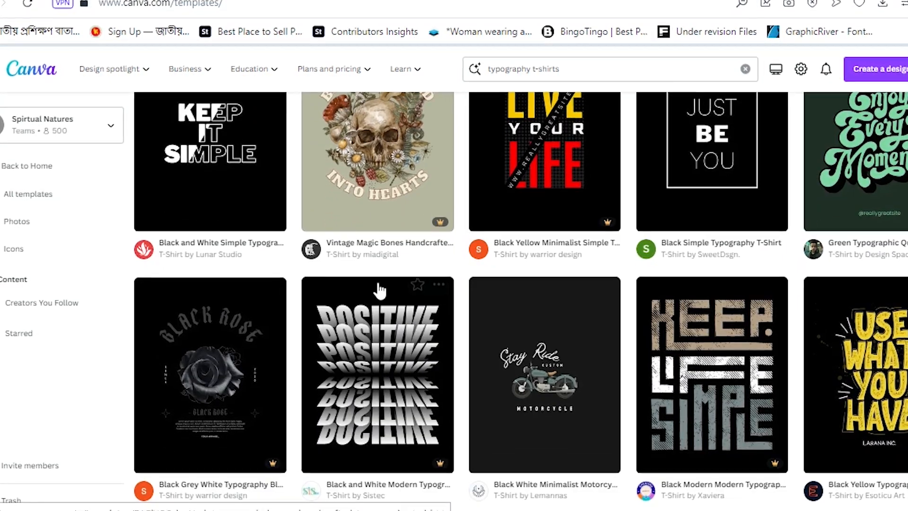
scroll(366, 258, up, 4)
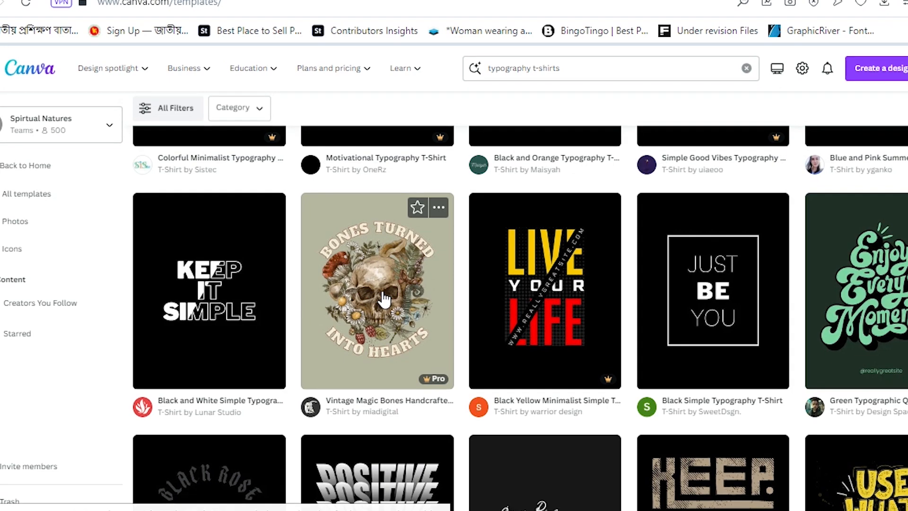
click(364, 325)
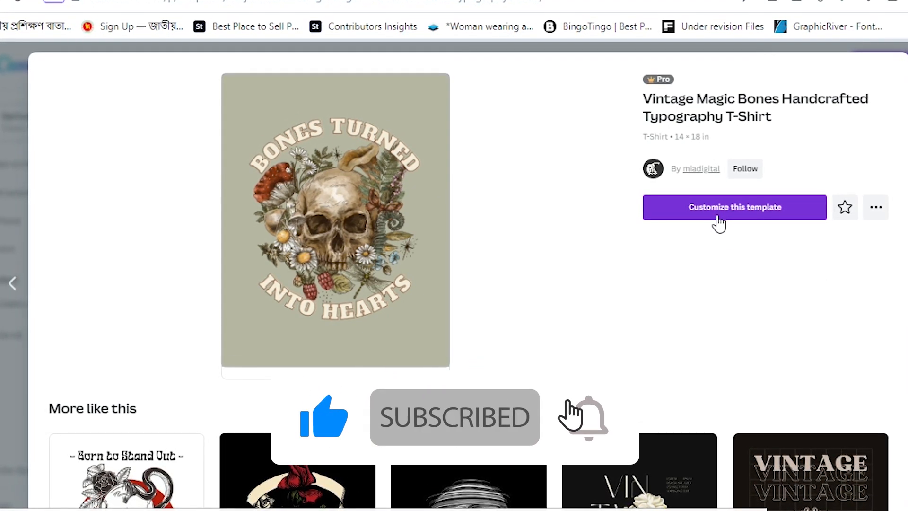
click(717, 212)
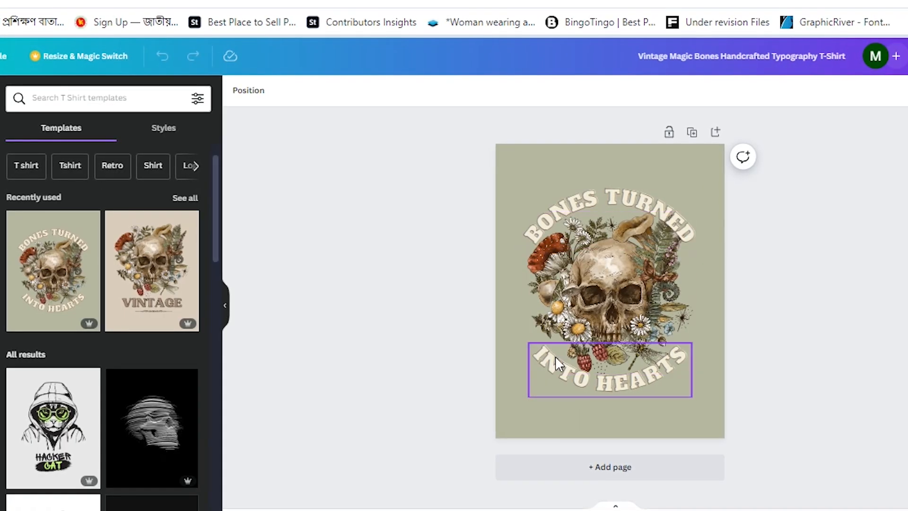
- Check the curved heading and skull image, and replace the design with the recently used Brown Vintage Simple T-Shirt template
click(573, 211)
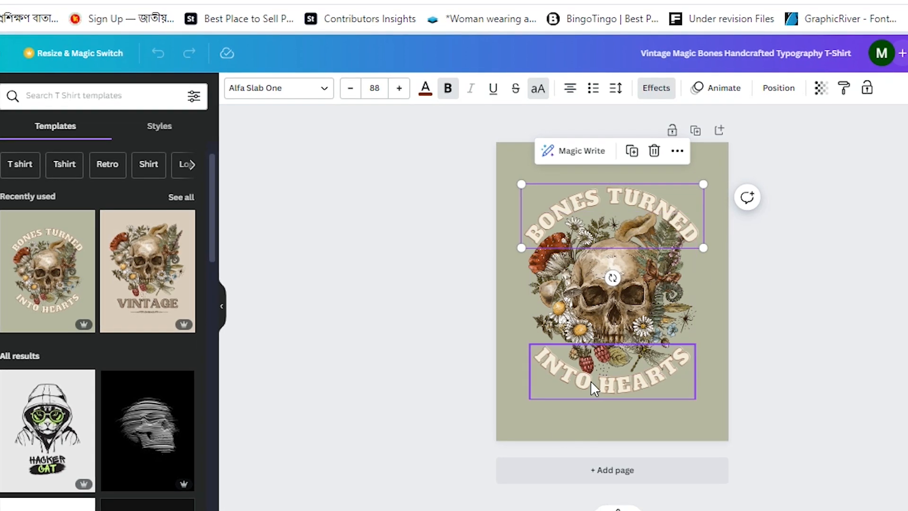
click(607, 312)
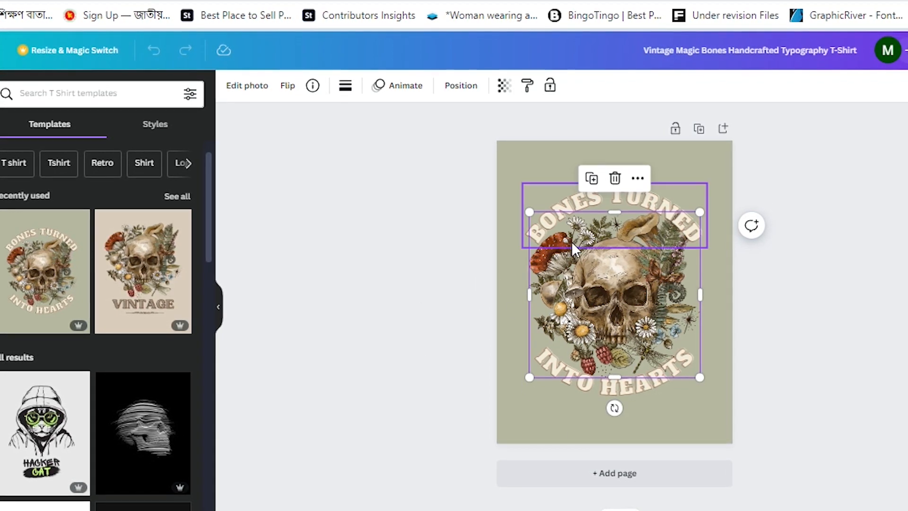
click(132, 250)
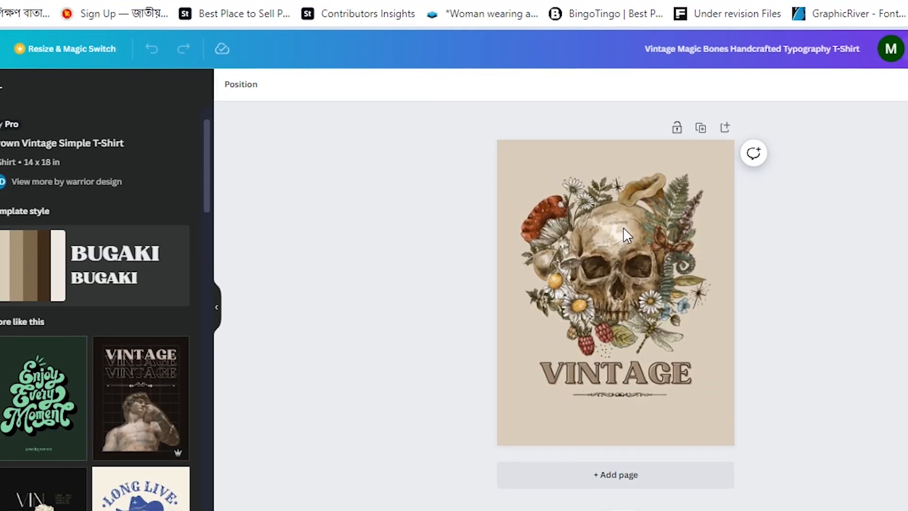
- Check the template's editable elements by selecting the background, the divider ornament and the VINTAGE text
click(602, 395)
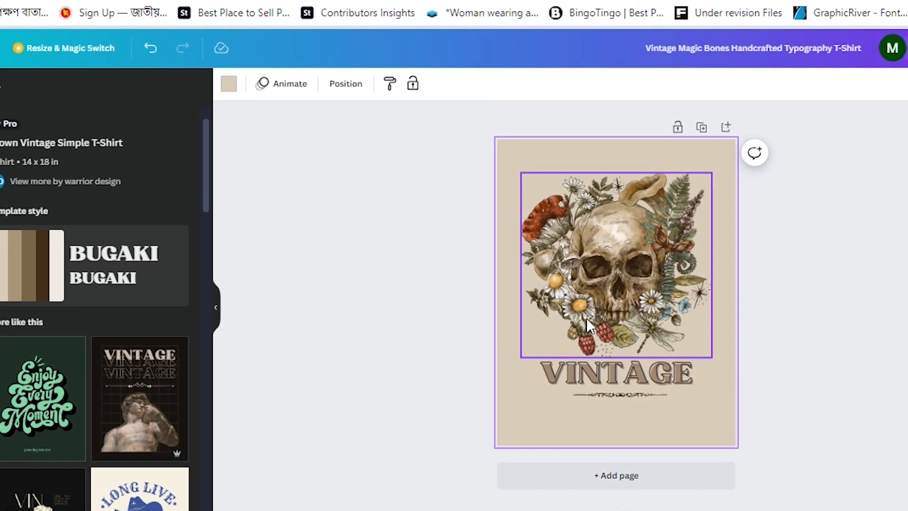
click(599, 379)
click(603, 395)
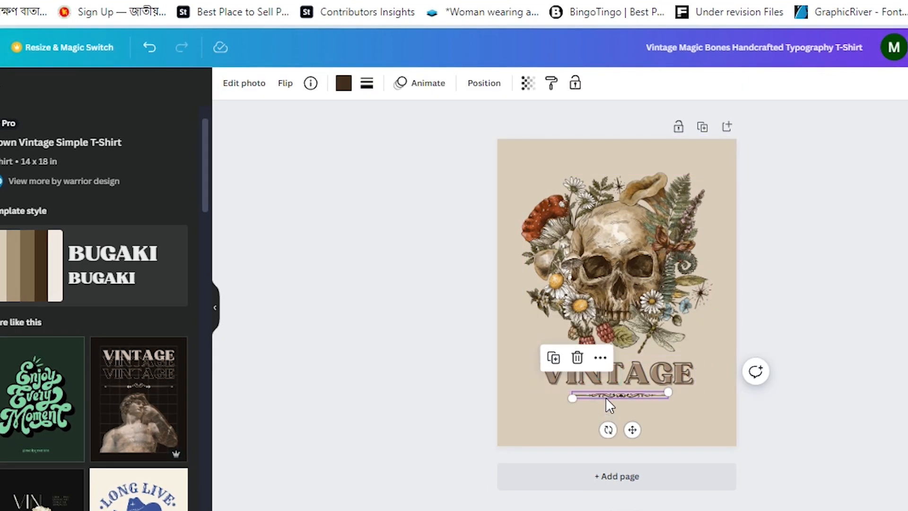
click(603, 378)
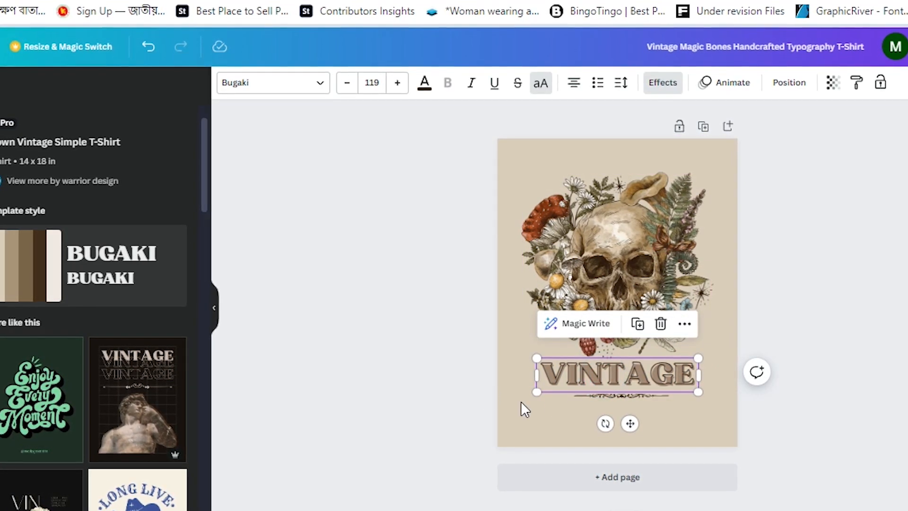
click(578, 414)
click(597, 382)
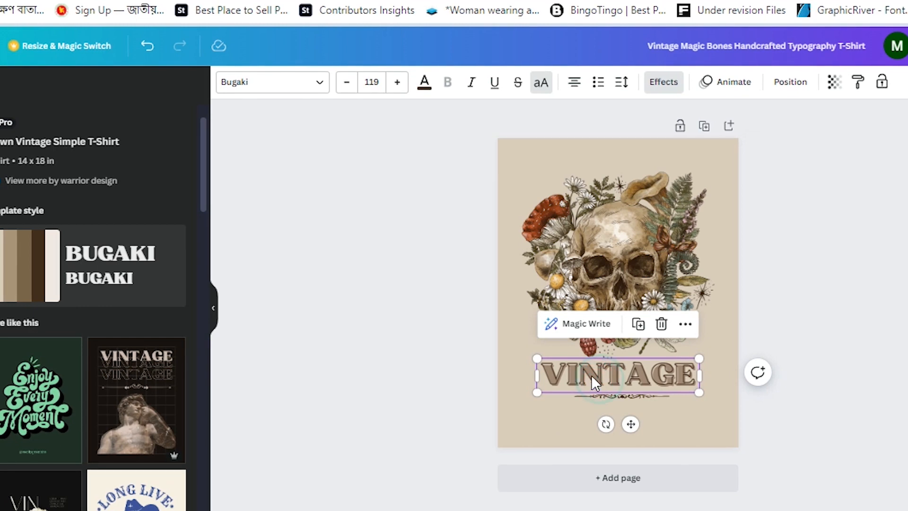
- Look through the similar T-shirt templates suggested for Brown Vintage Simple T-Shirt
scroll(135, 431, down, 10)
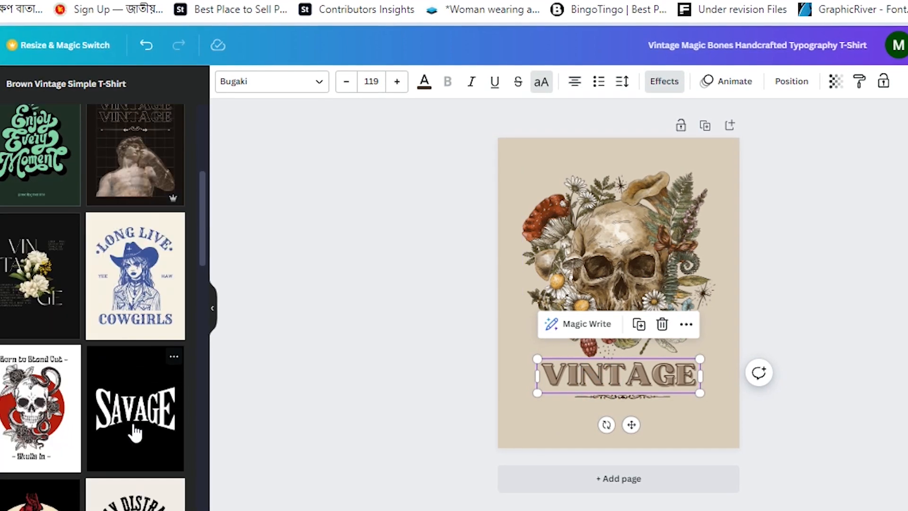
scroll(71, 364, down, 4)
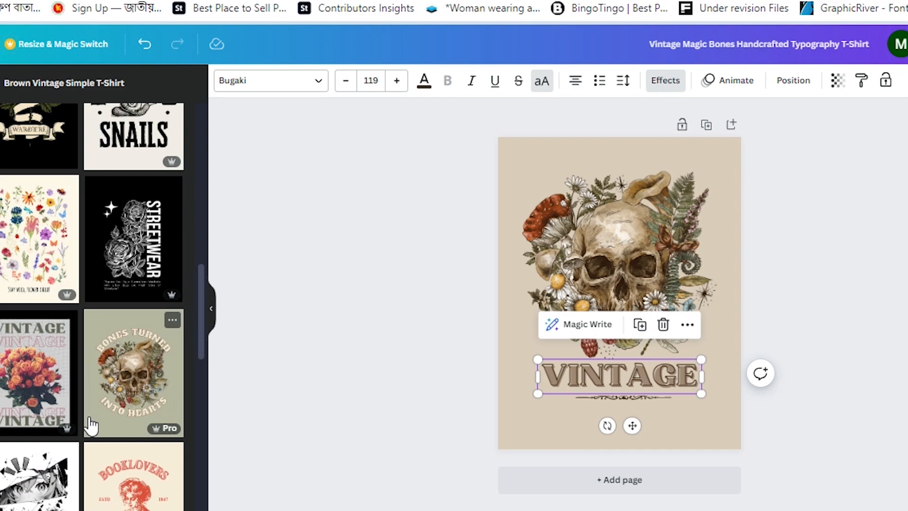
scroll(91, 425, down, 5)
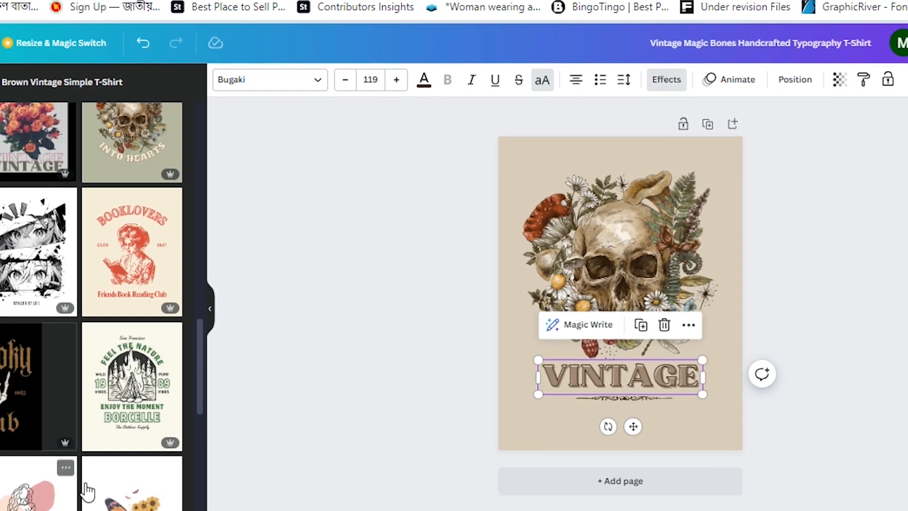
scroll(71, 473, down, 5)
scroll(113, 466, up, 3)
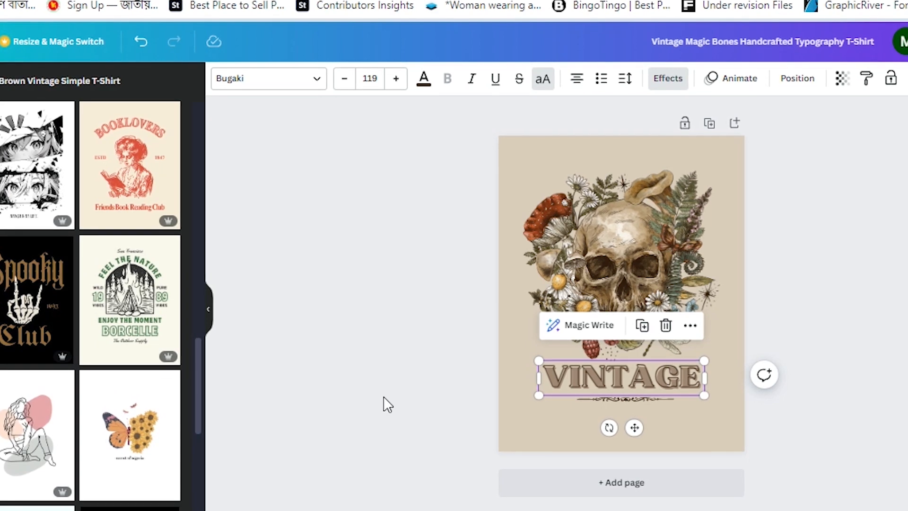
- Check the template's editable parts by selecting the skull image, the VINTAGE text and the divider ornament
click(600, 273)
click(594, 390)
click(611, 256)
click(586, 377)
click(612, 401)
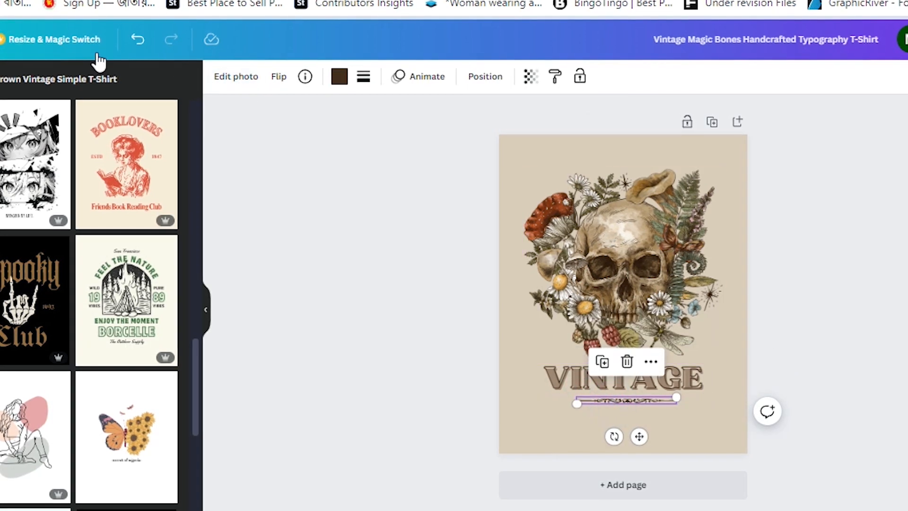
- Open the divider ornament for photo editing and look through the available effects and filters
click(228, 85)
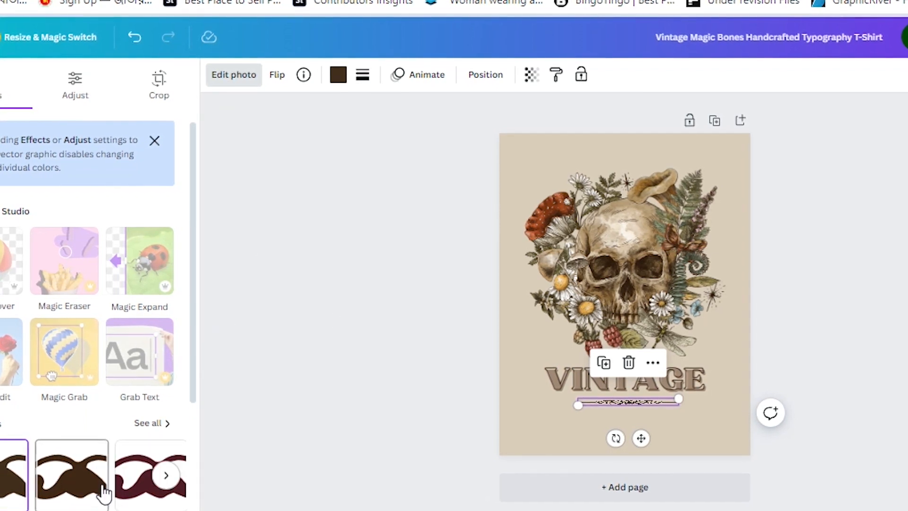
scroll(121, 470, down, 5)
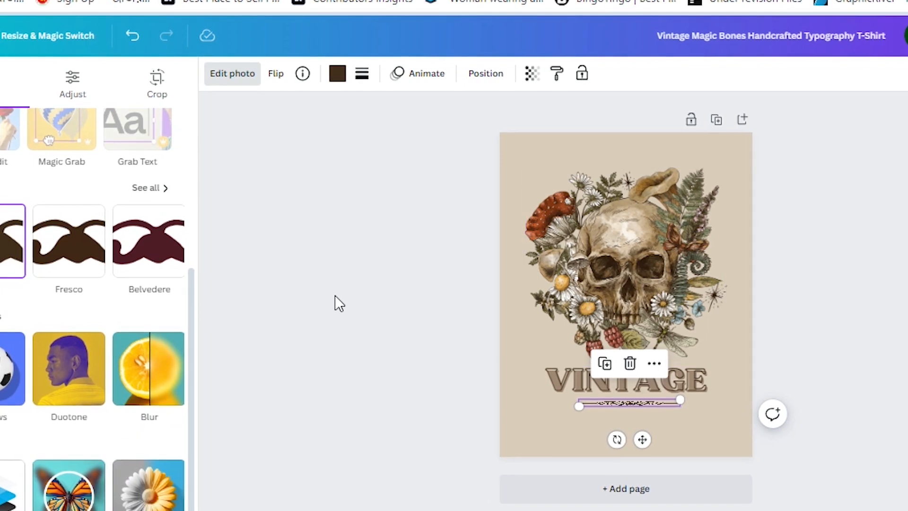
scroll(103, 297, up, 5)
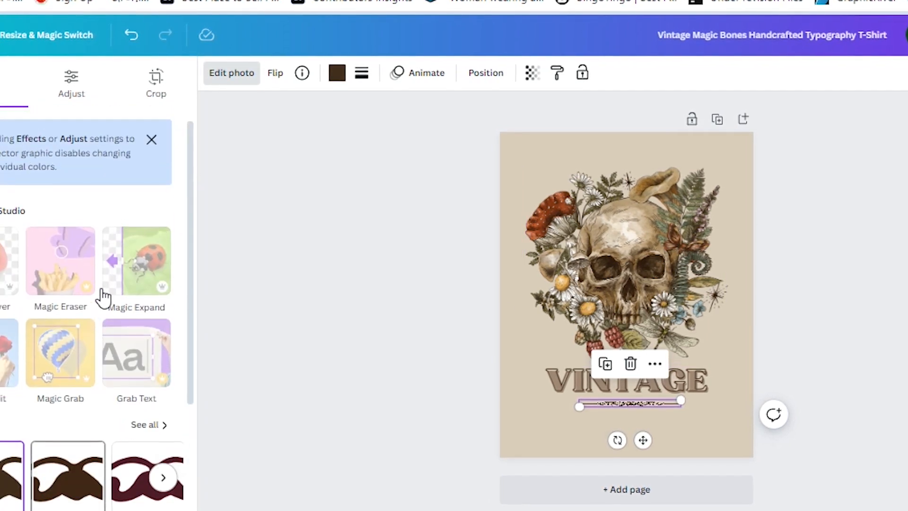
scroll(103, 297, down, 4)
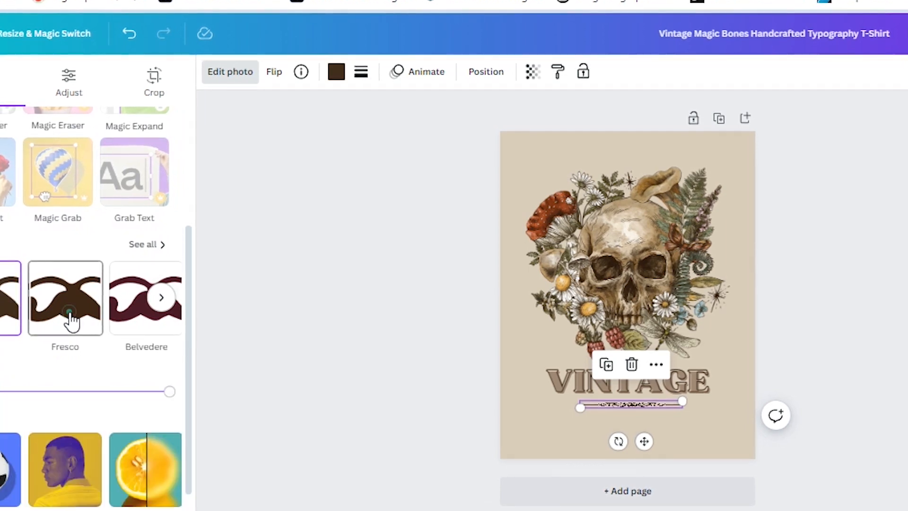
- Compare the Fresco, Belvedere and Aero filters on the skull image, apply Fresco, and close the photo editing options
click(623, 283)
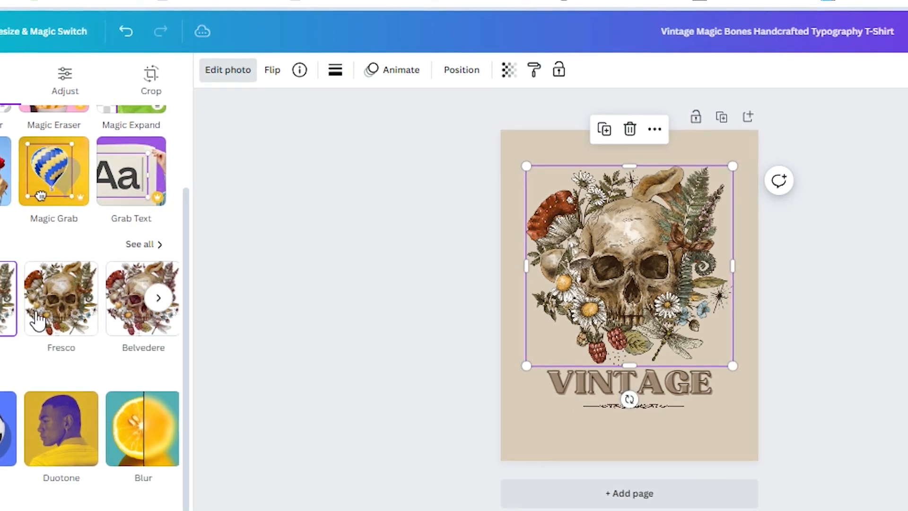
click(56, 311)
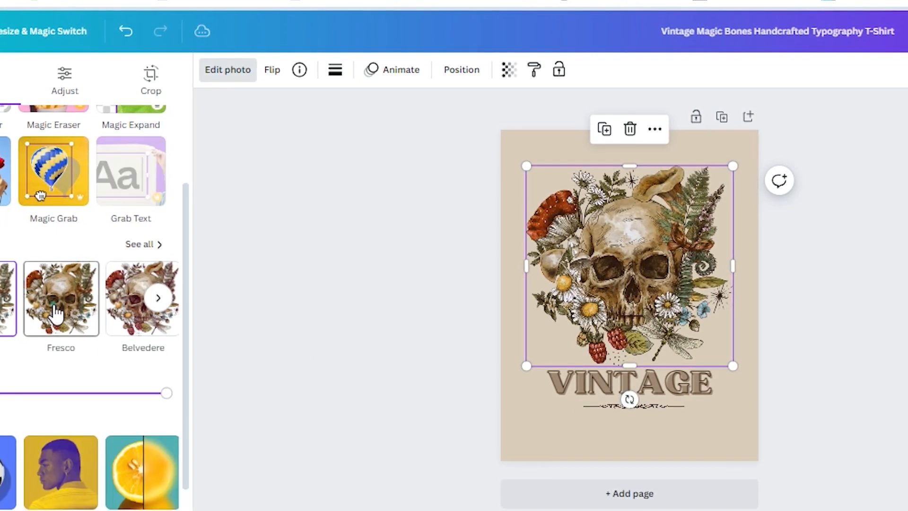
click(126, 321)
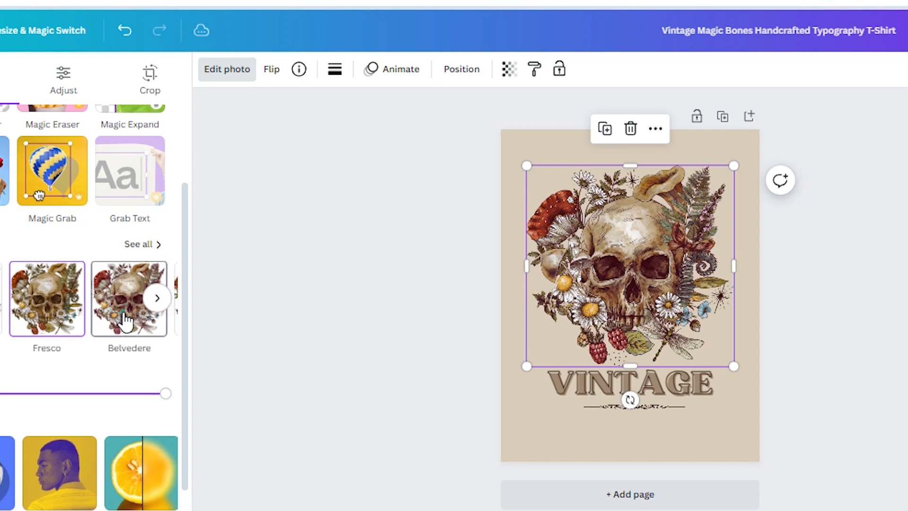
click(156, 308)
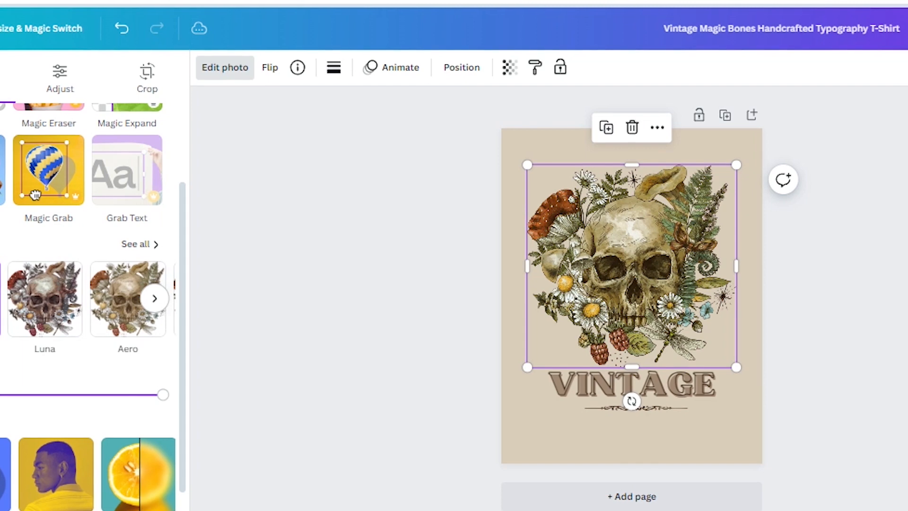
click(125, 307)
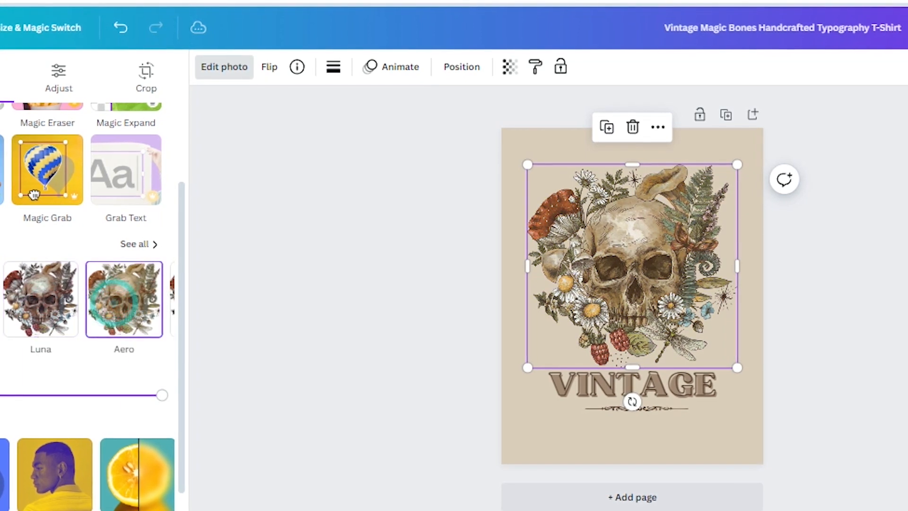
scroll(87, 299, left, 3)
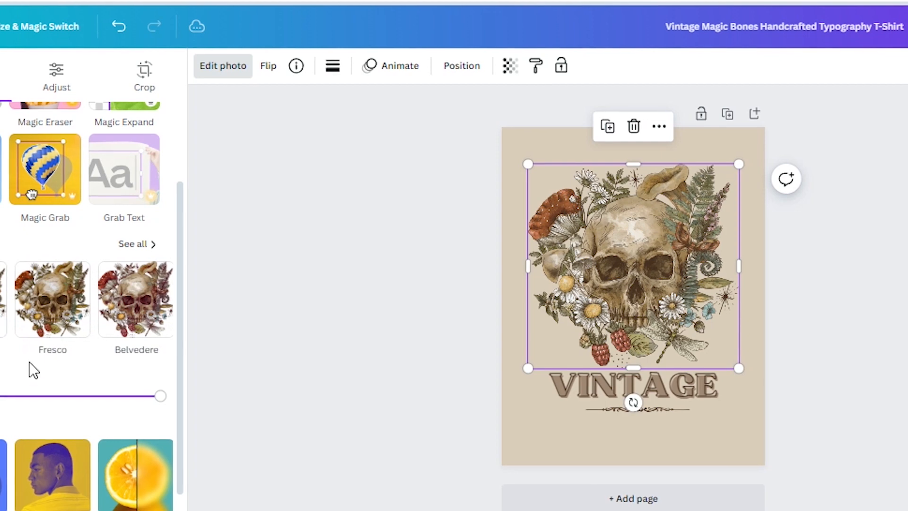
click(45, 322)
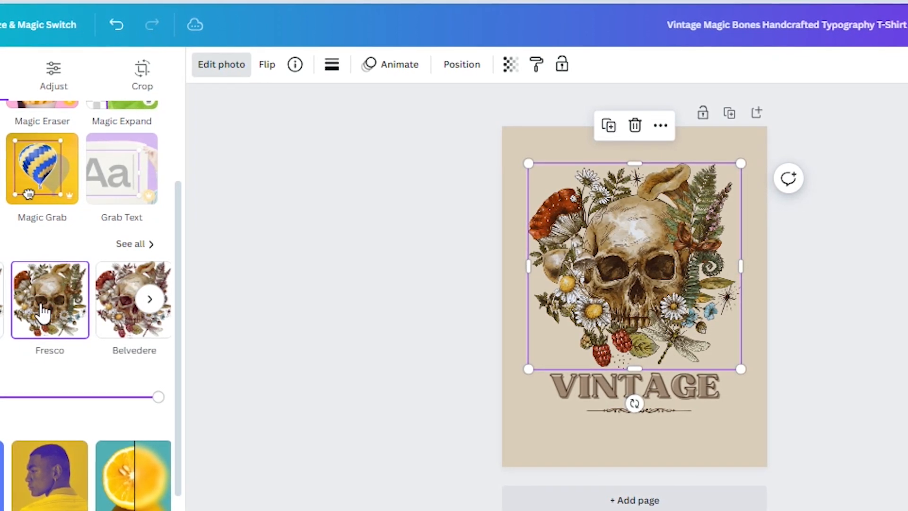
scroll(78, 258, up, 2)
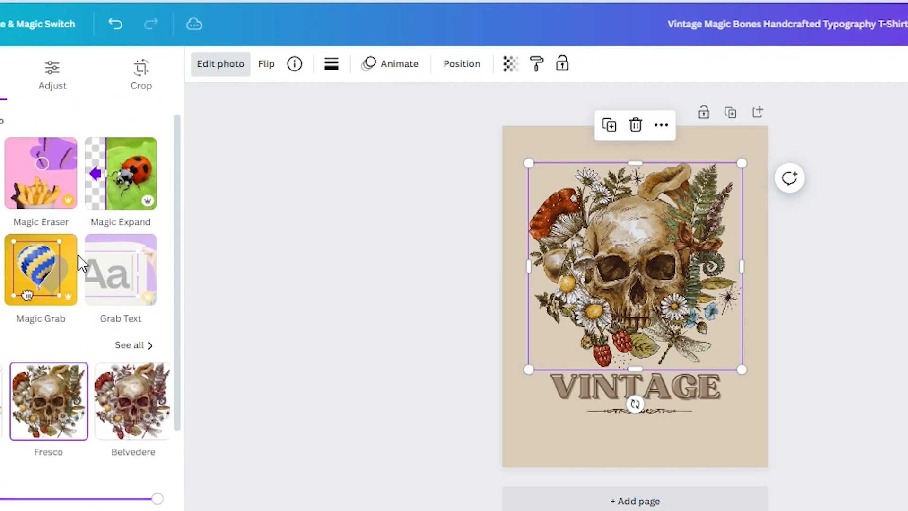
scroll(78, 267, down, 4)
scroll(78, 273, up, 4)
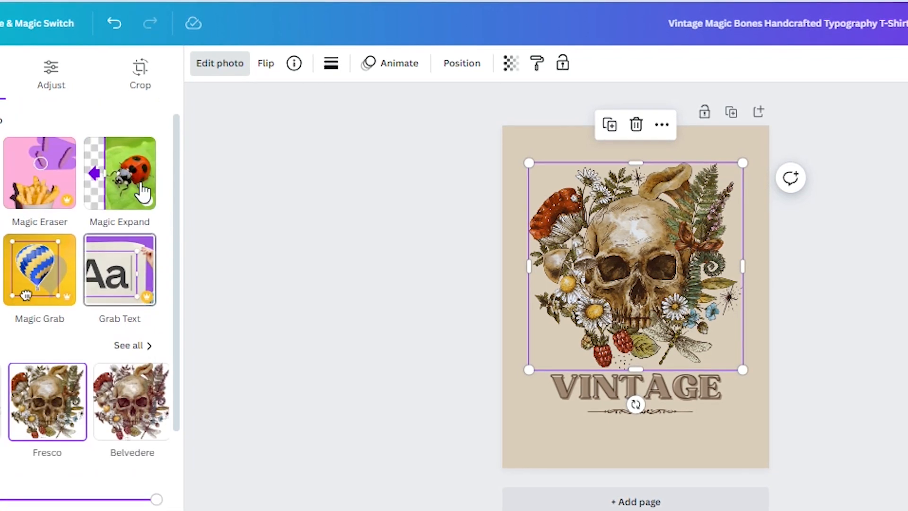
click(218, 66)
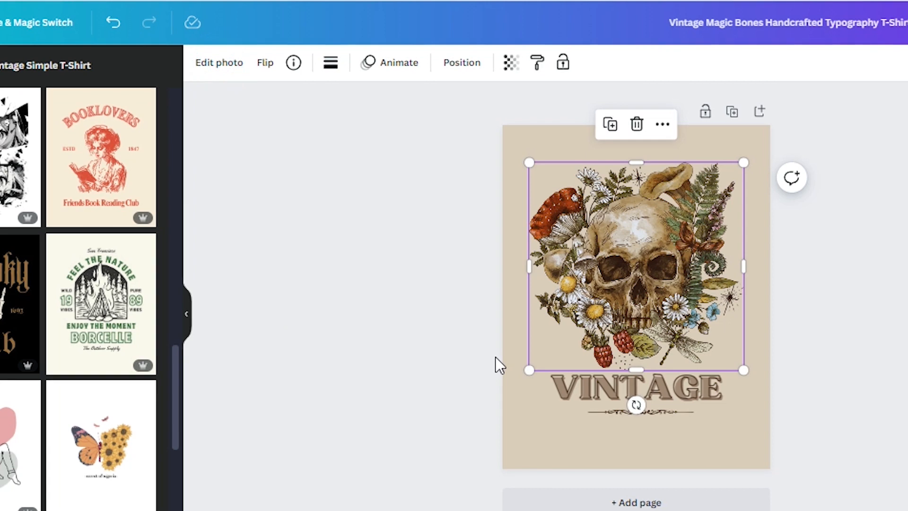
- Replace the VINTAGE text below the skull with FUTURE
click(594, 396)
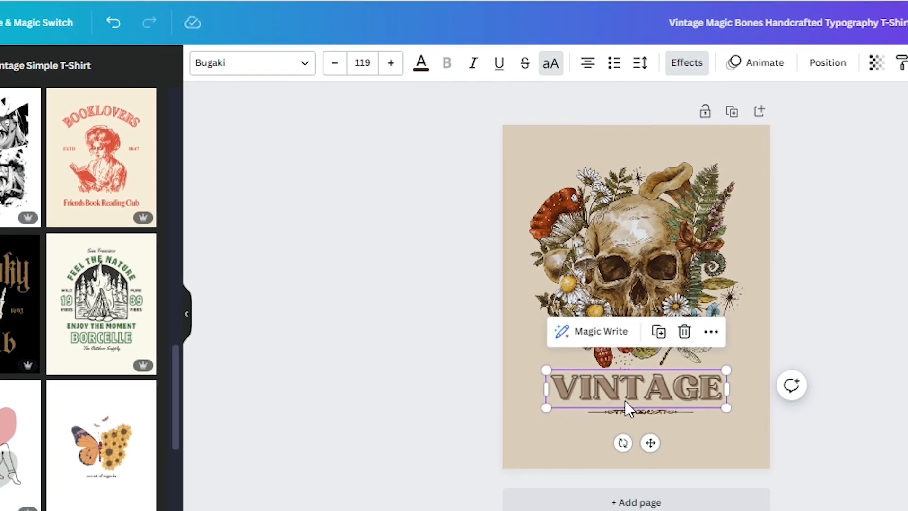
double_click(603, 387)
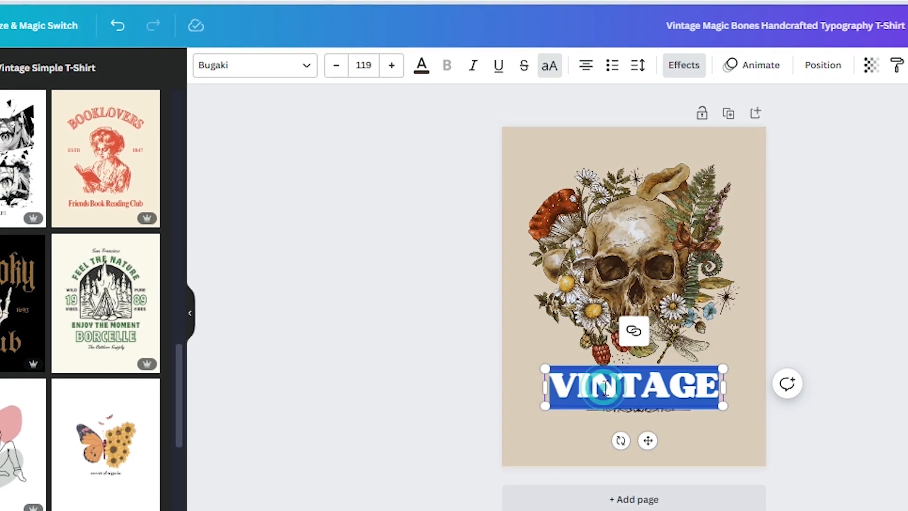
click(587, 416)
click(583, 378)
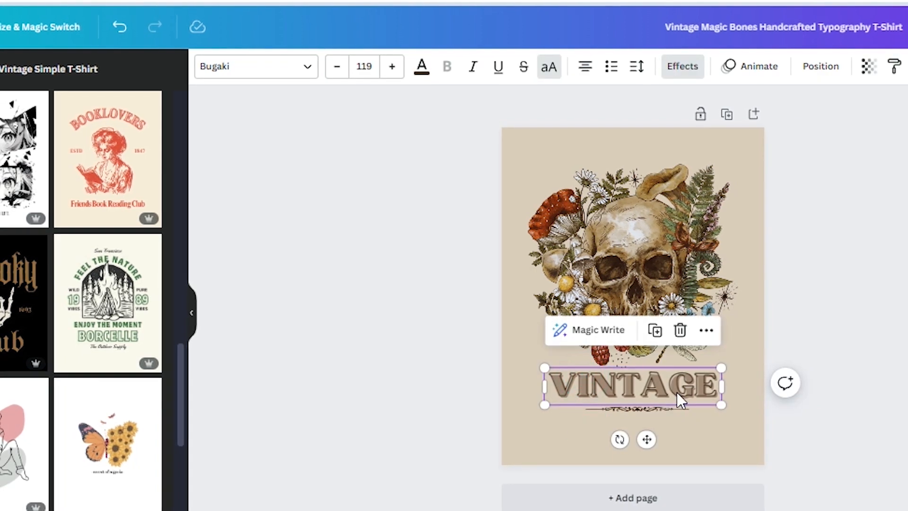
double_click(604, 383)
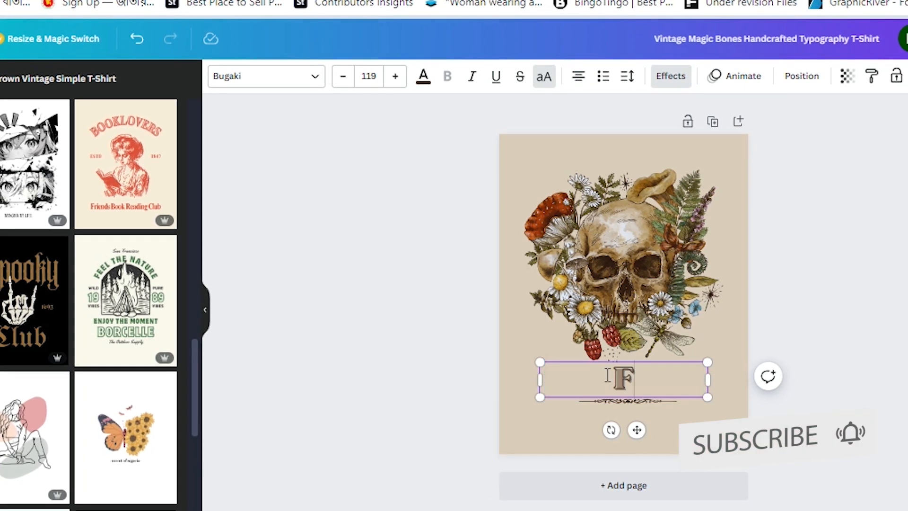
text(UTURE)
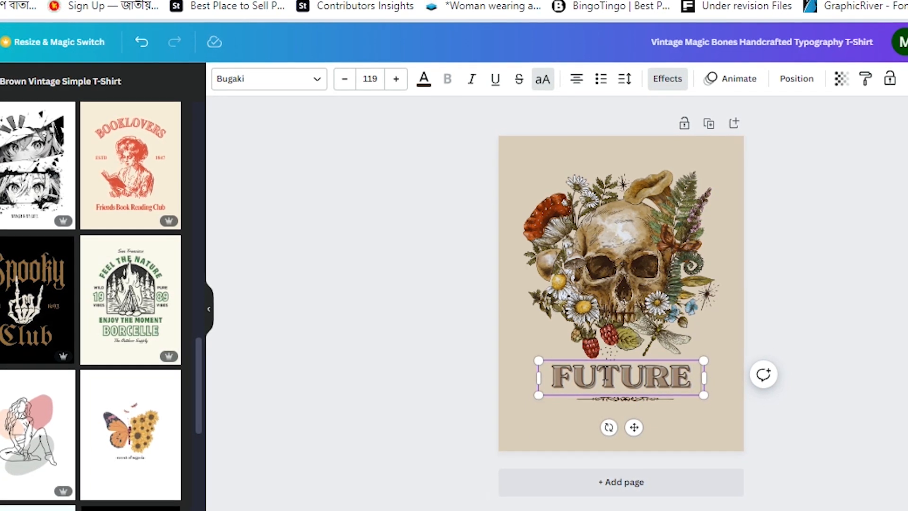
- Add a second line reading DESIGN below FUTURE in the same text box
key(Return)
text(DEDIGN)
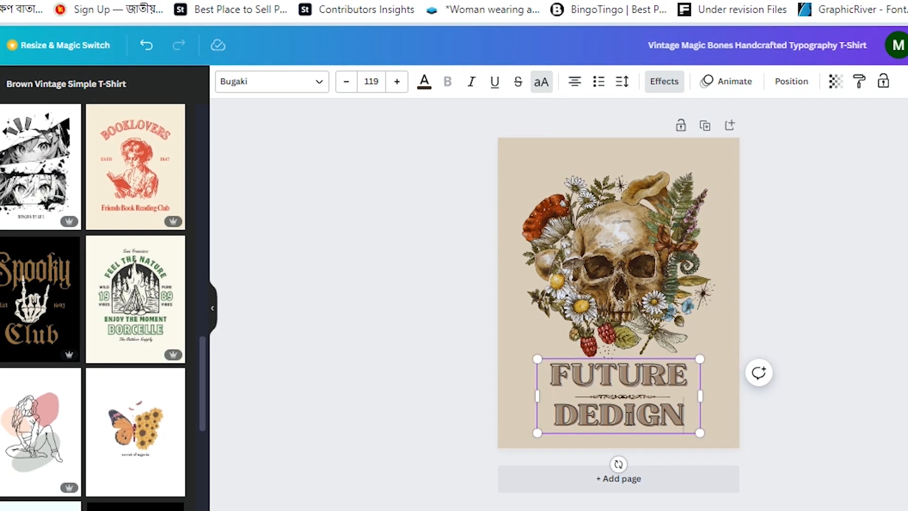
click(617, 424)
key(BackSpace)
text(S)
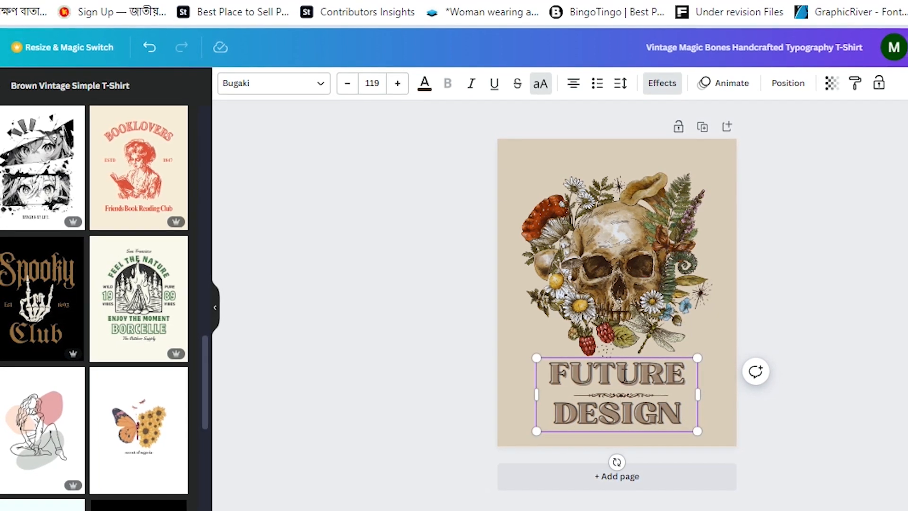
- Check the edited design by selecting the skull image and the FUTURE DESIGN text in turn
click(620, 267)
click(609, 370)
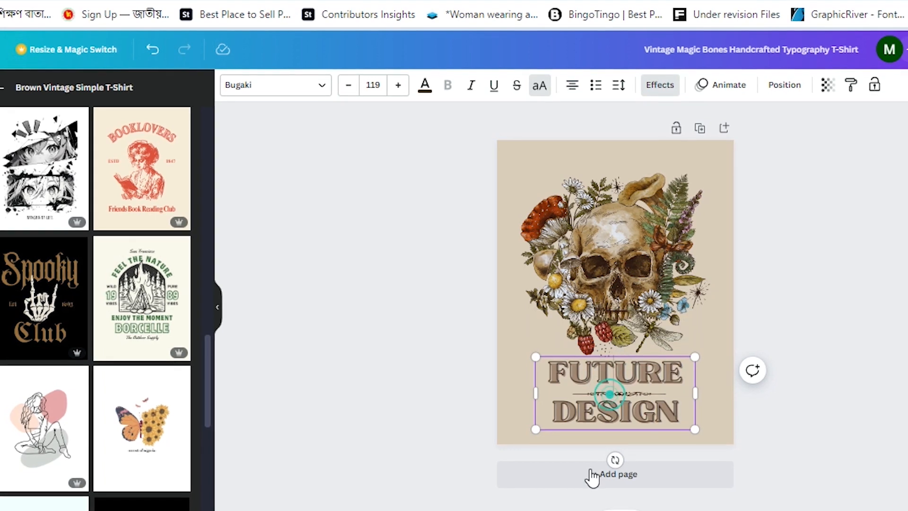
click(511, 391)
click(569, 260)
click(582, 386)
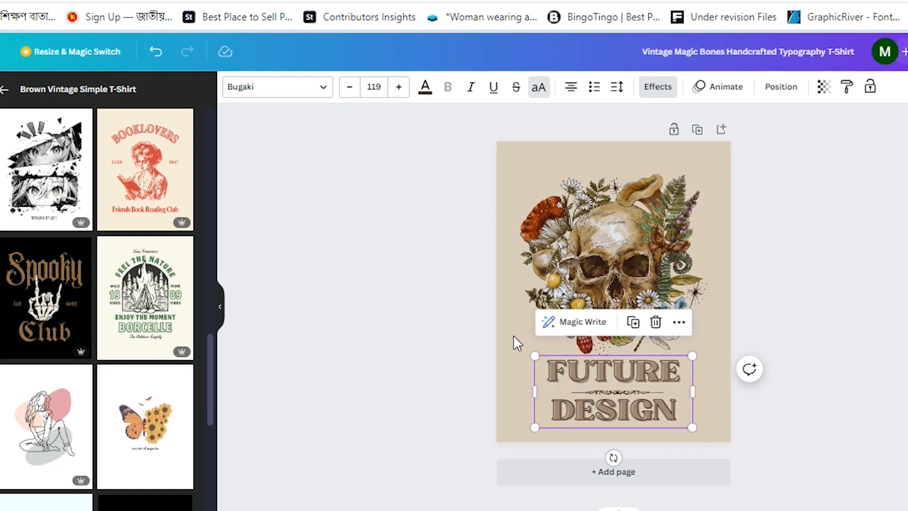
click(652, 250)
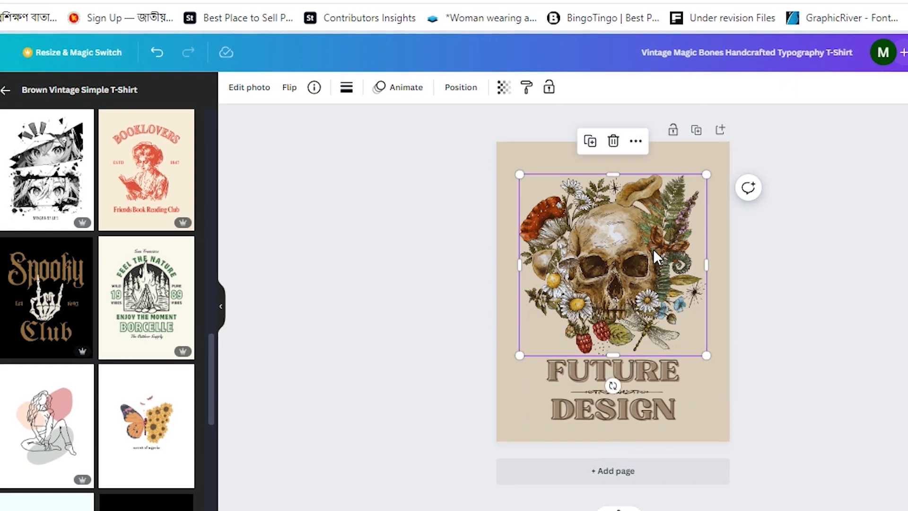
click(638, 390)
click(618, 390)
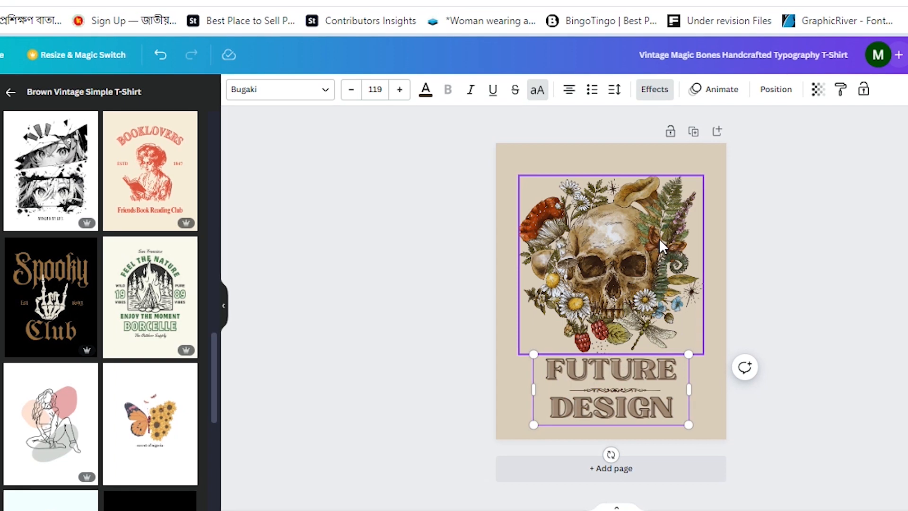
- Check the available download file types, keep PNG, and download the design
click(903, 55)
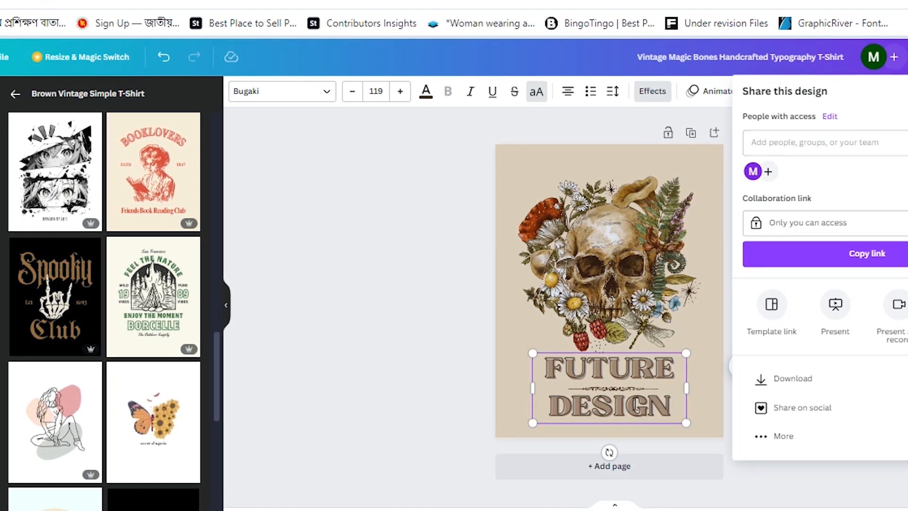
click(781, 378)
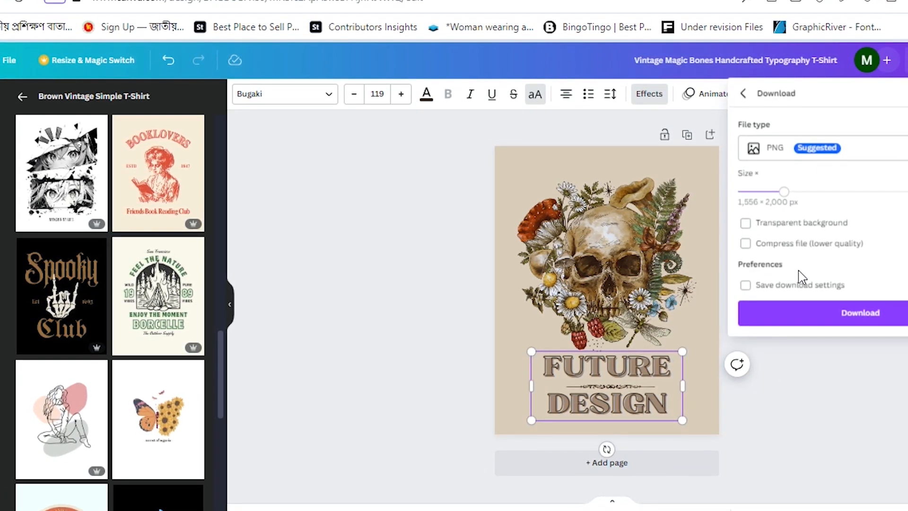
click(851, 150)
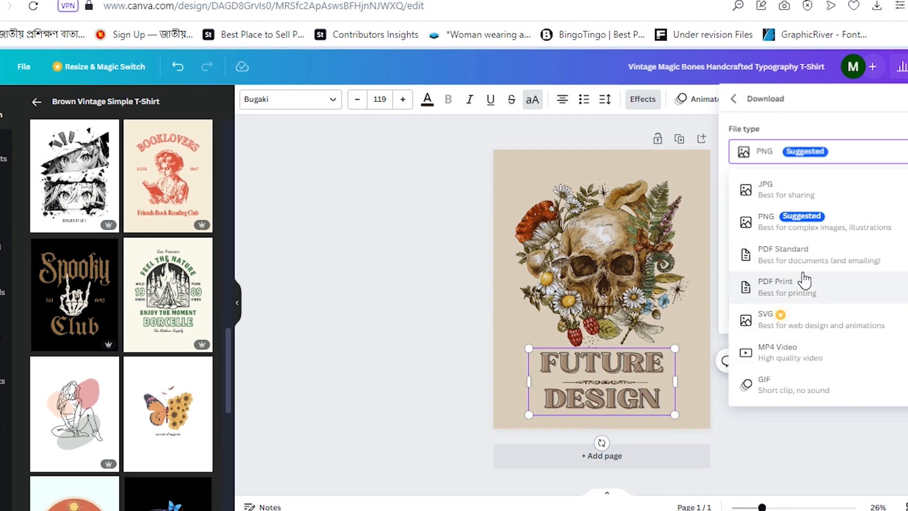
click(902, 155)
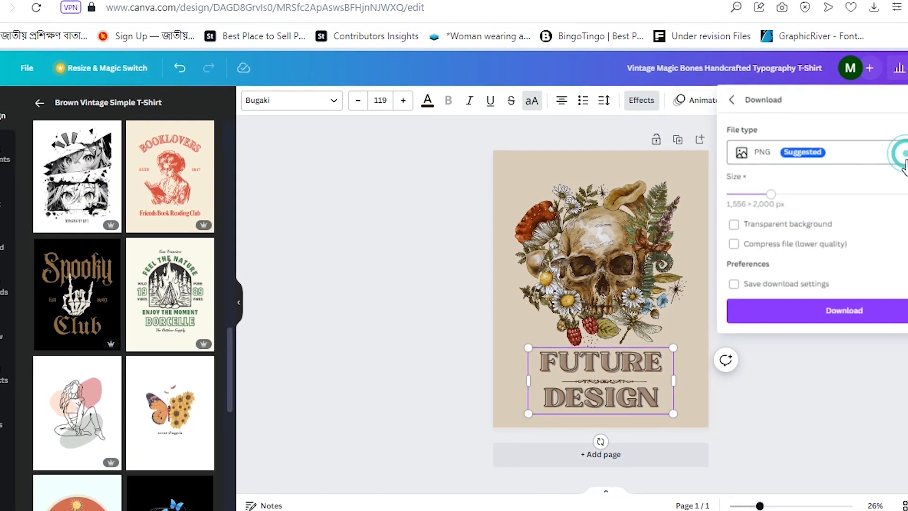
click(836, 317)
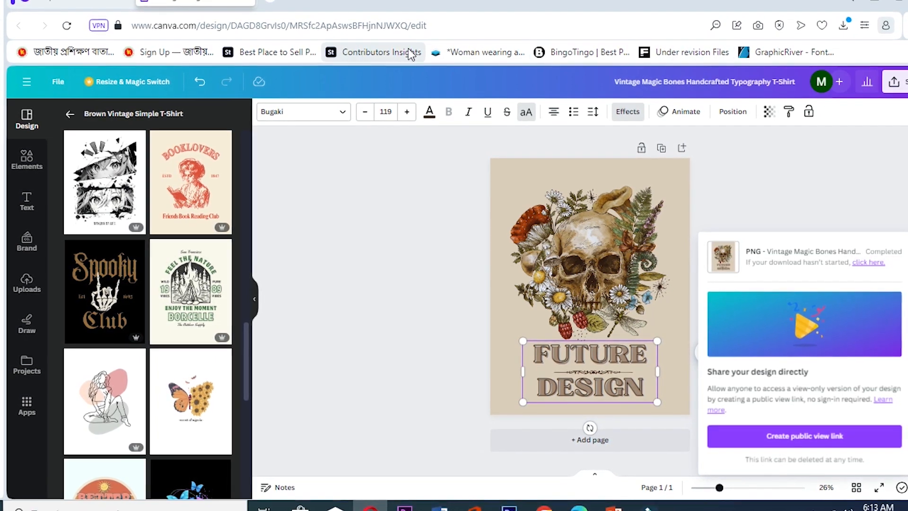
- Open the bookmarked Smartmockups "Woman wearing a T-shirt" mockup in a new browser tab and look through the page
click(274, 5)
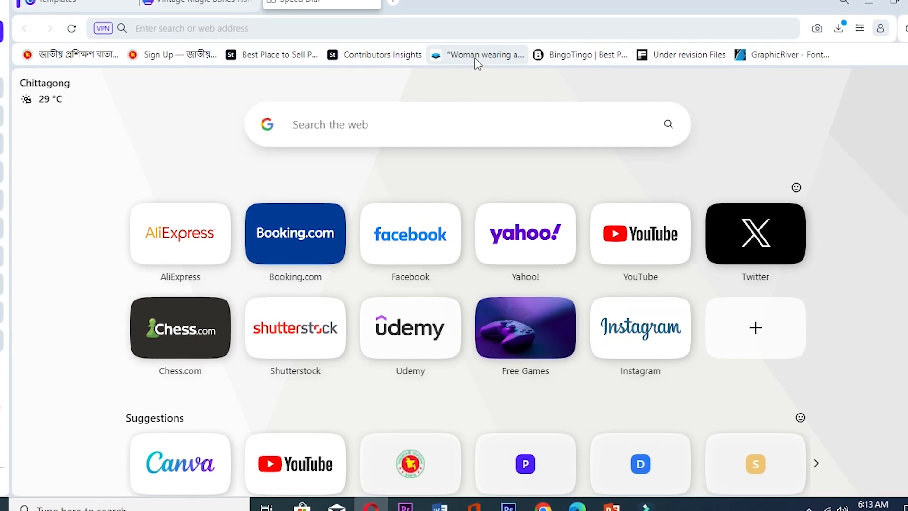
click(476, 56)
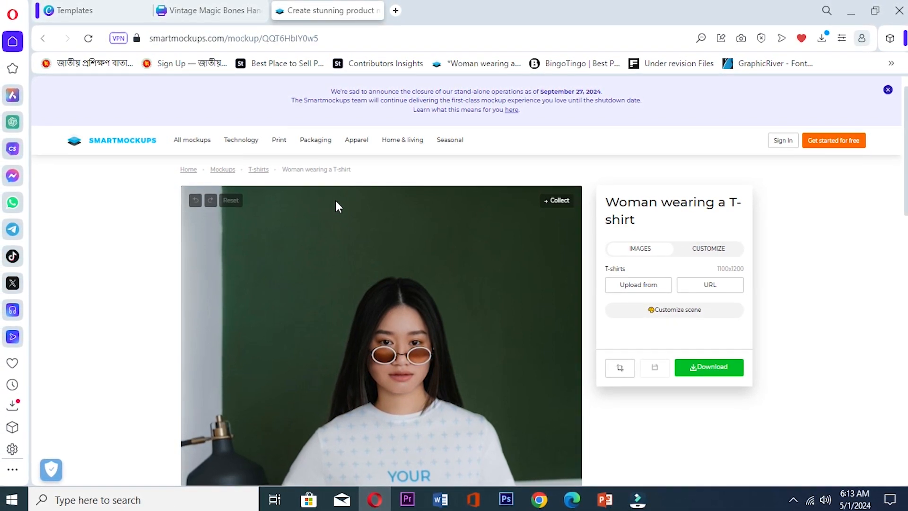
scroll(312, 239, down, 3)
scroll(312, 242, down, 3)
scroll(384, 277, up, 6)
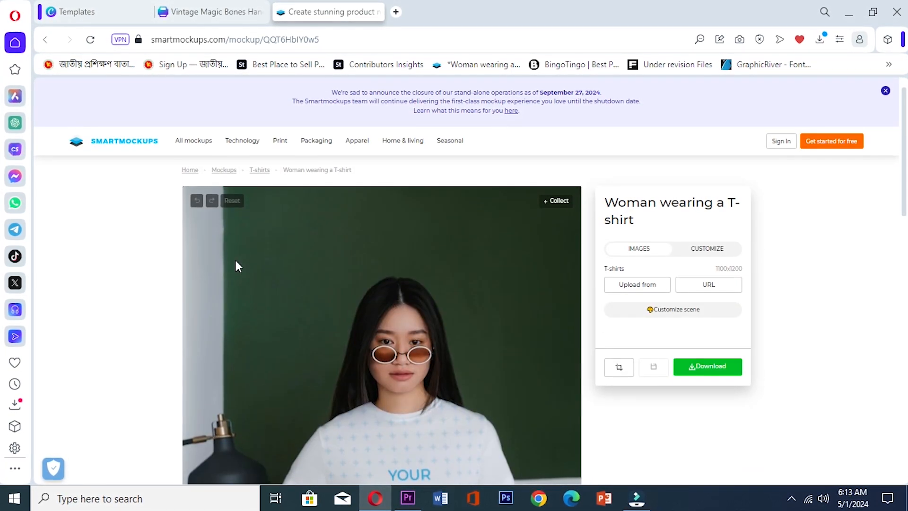
scroll(294, 255, down, 15)
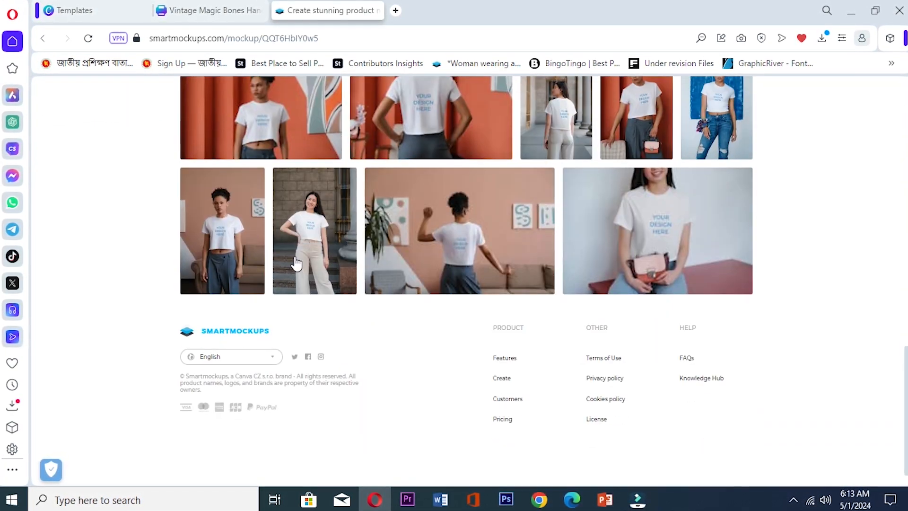
- Open the T-shirts mockup category from the Smartmockups home page and look over its mockups
scroll(296, 262, up, 15)
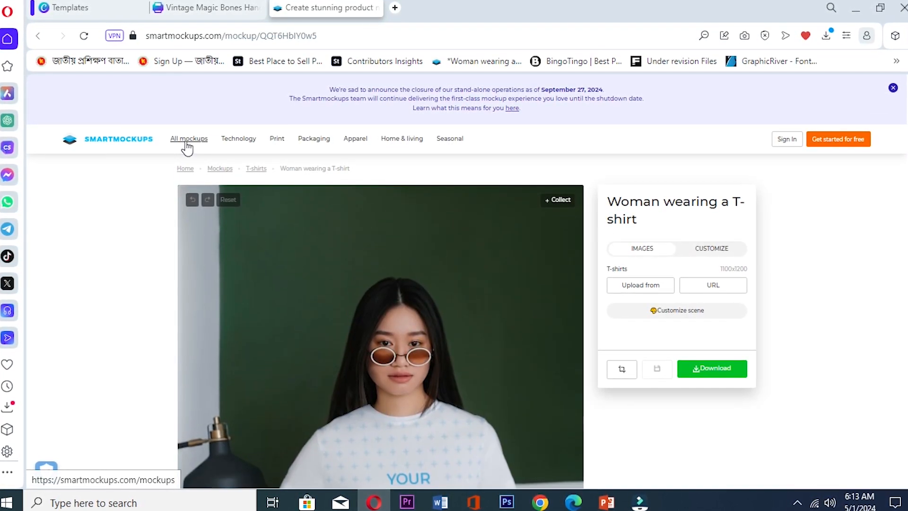
click(128, 142)
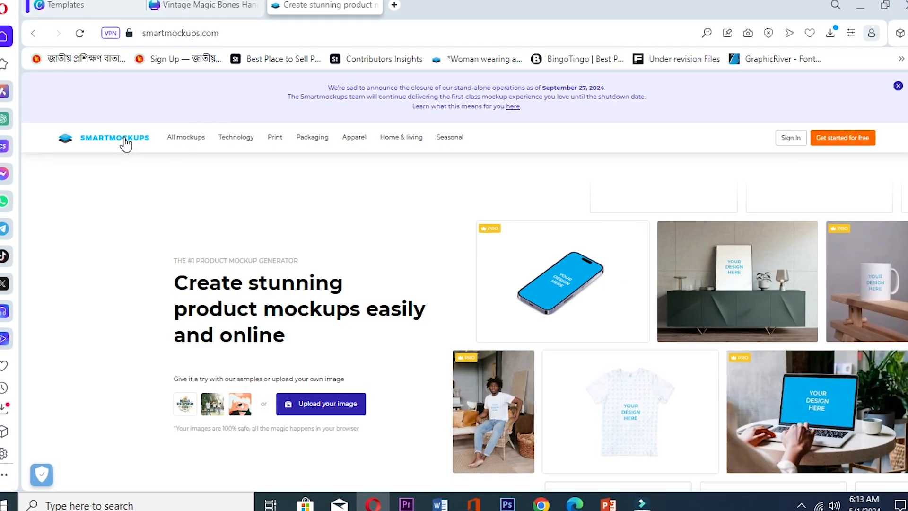
scroll(95, 222, down, 4)
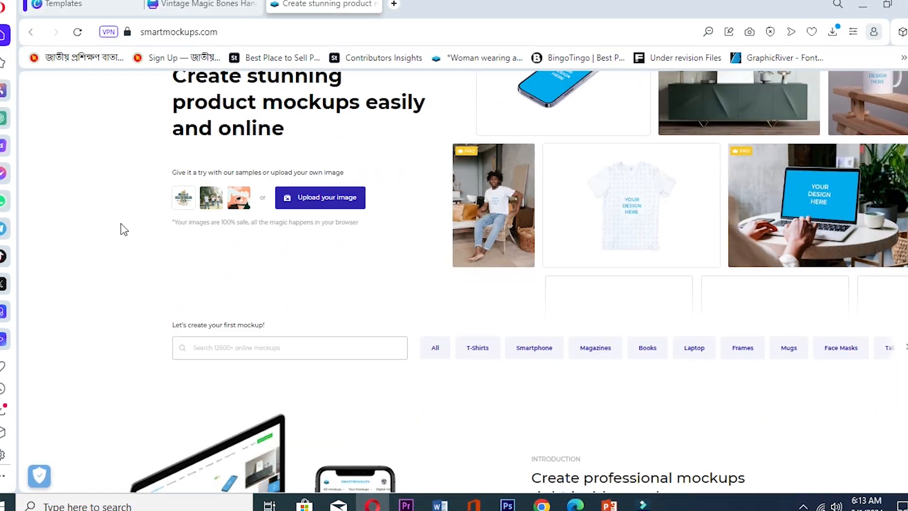
click(473, 351)
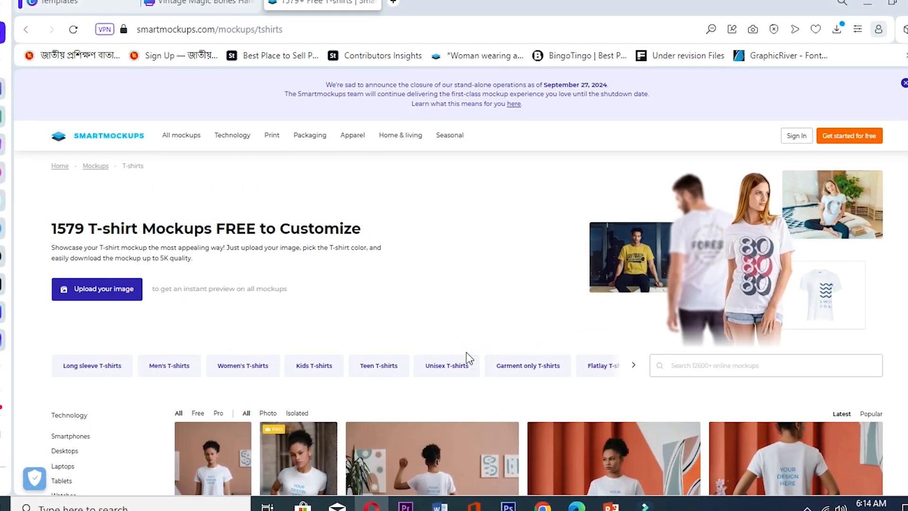
scroll(387, 286, down, 7)
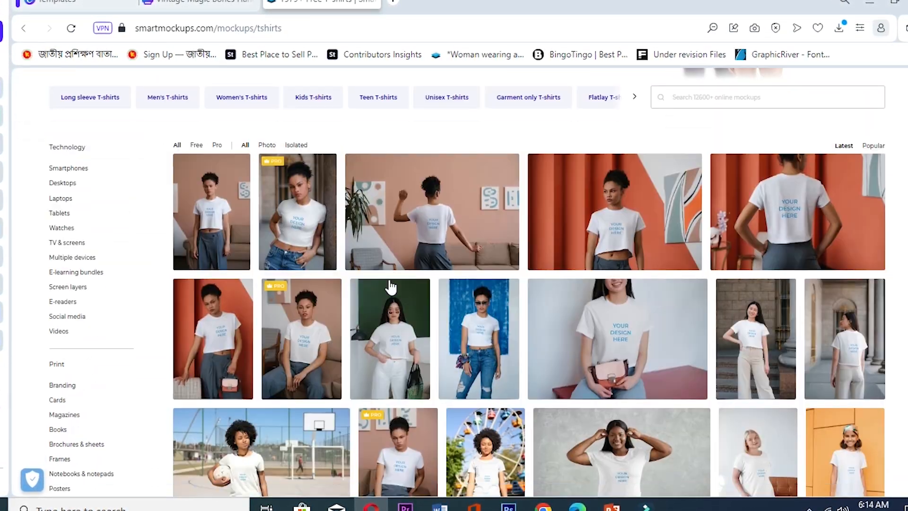
scroll(380, 303, up, 8)
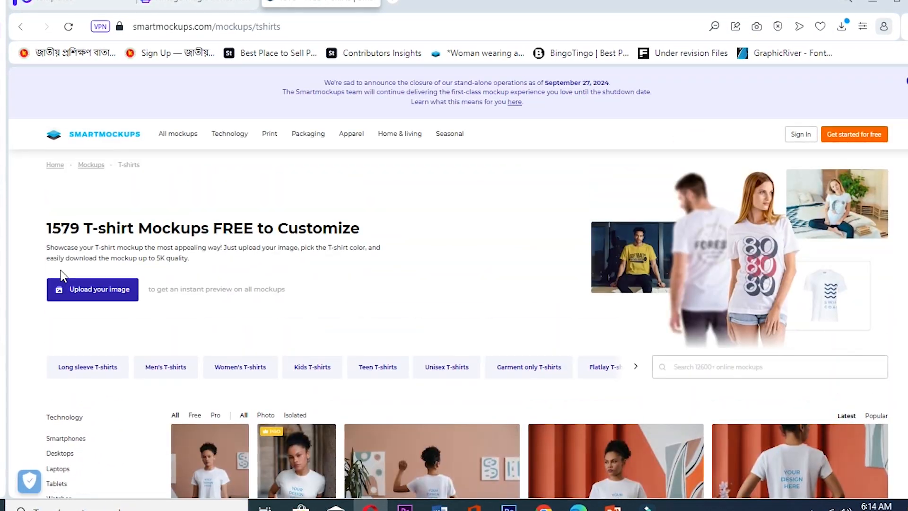
- Request an image upload for the T-shirt mockups and start the free account sign-up
click(87, 290)
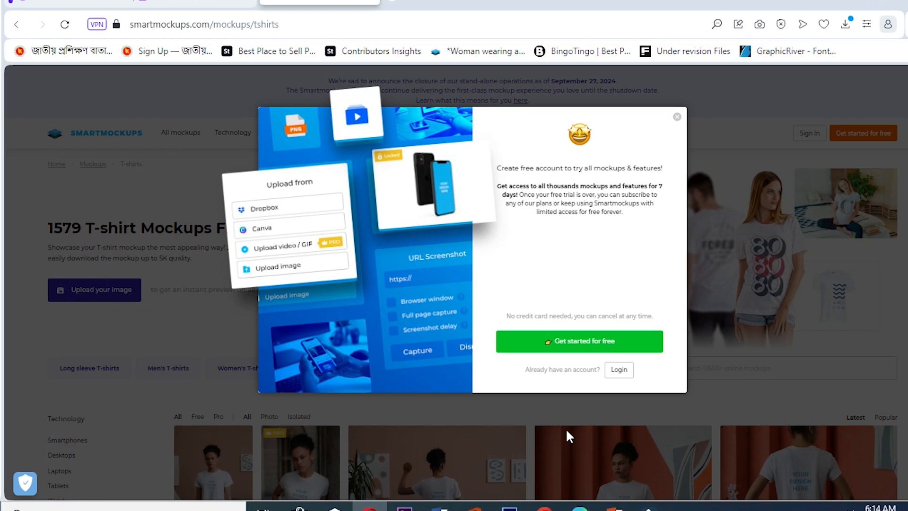
click(677, 116)
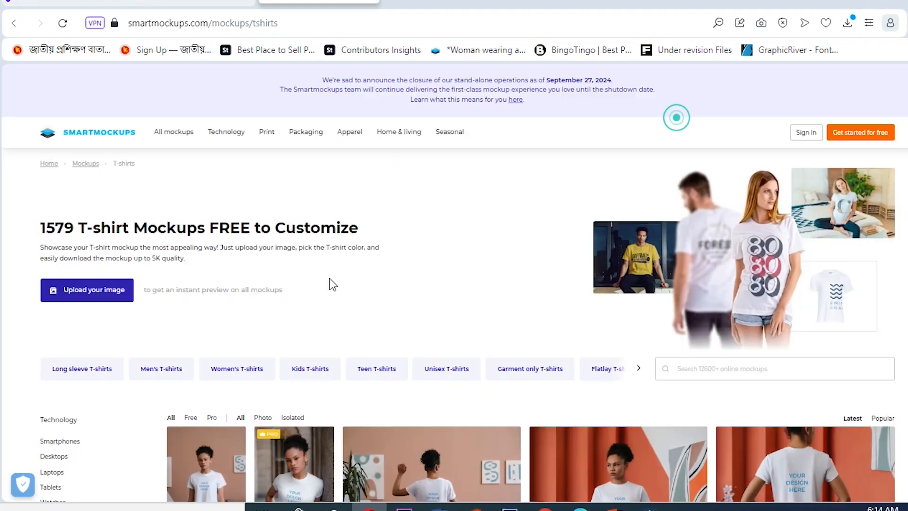
click(100, 290)
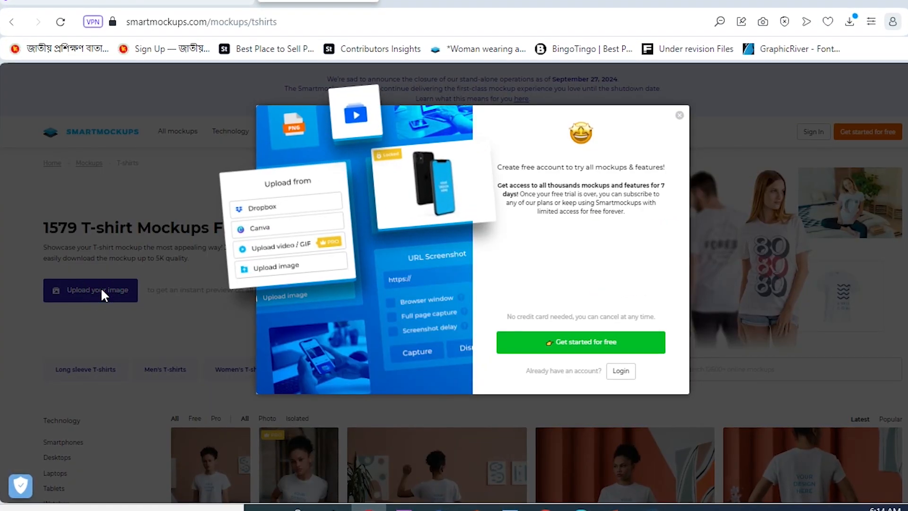
click(584, 353)
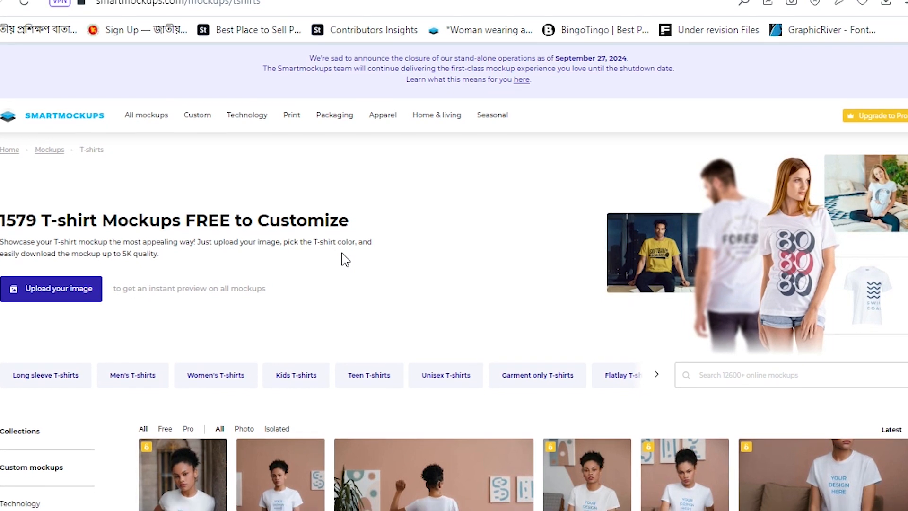
- Upload Vintage Magic Bones Handcrafted Typography T-Shirt.png for an instant preview on all T-shirt mockups
scroll(12, 274, down, 2)
click(47, 212)
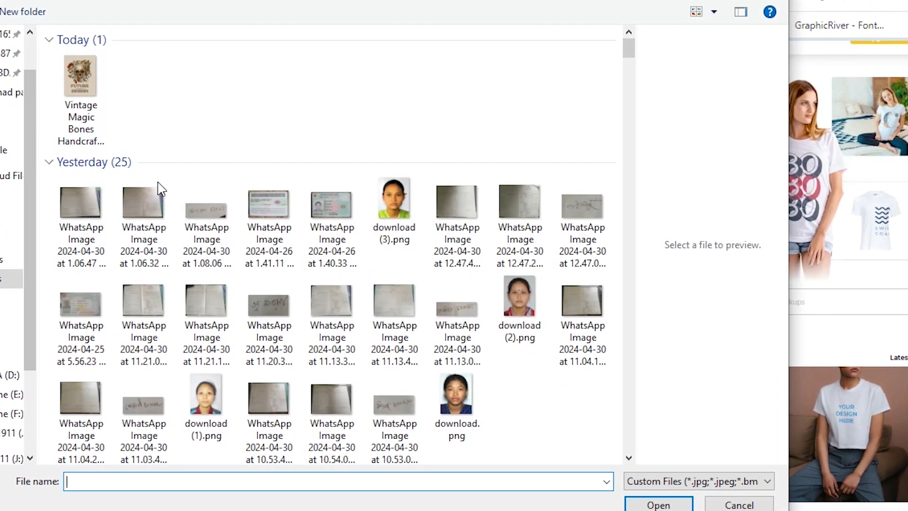
click(79, 76)
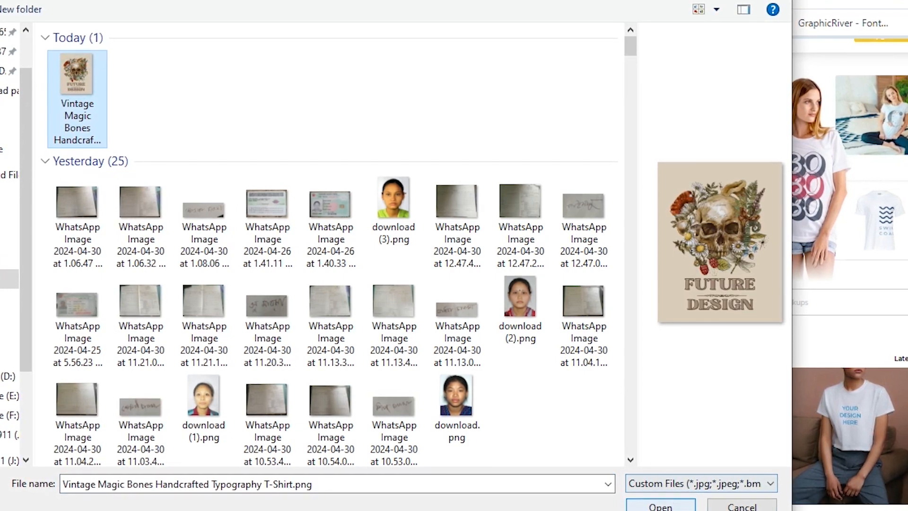
click(659, 504)
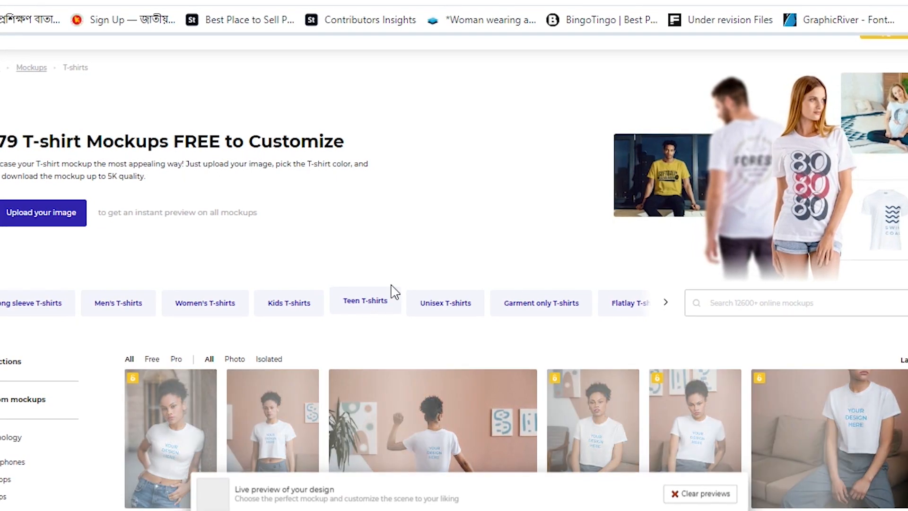
- Look through the T-shirt mockups to examine how the uploaded beige-background design appears on the shirts
scroll(399, 285, down, 5)
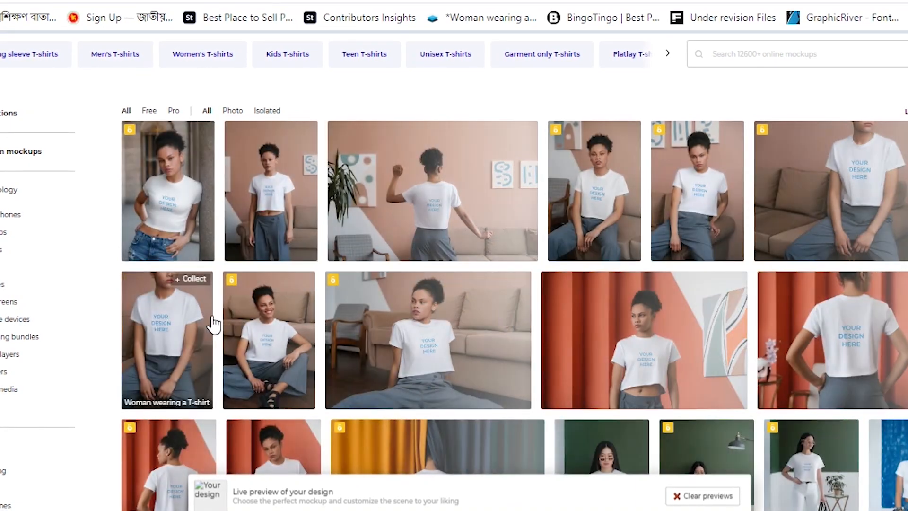
scroll(220, 321, down, 7)
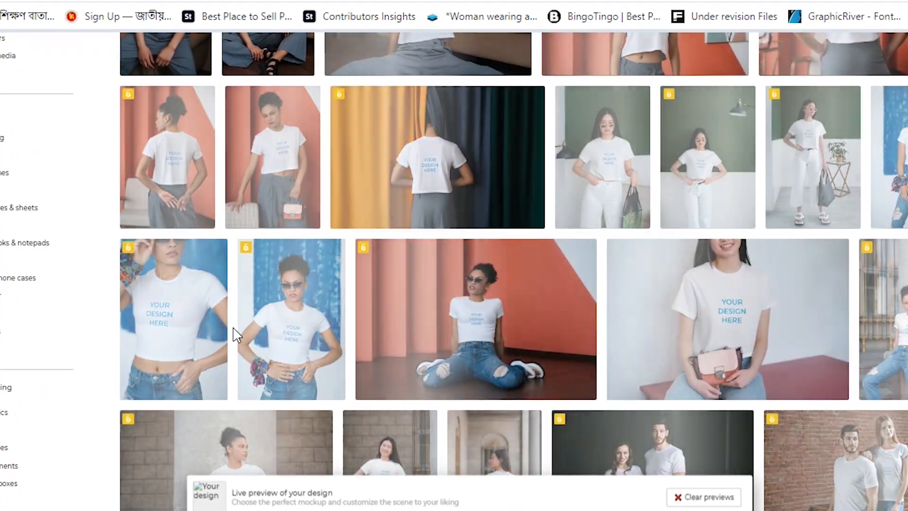
scroll(278, 340, down, 1)
scroll(278, 339, down, 5)
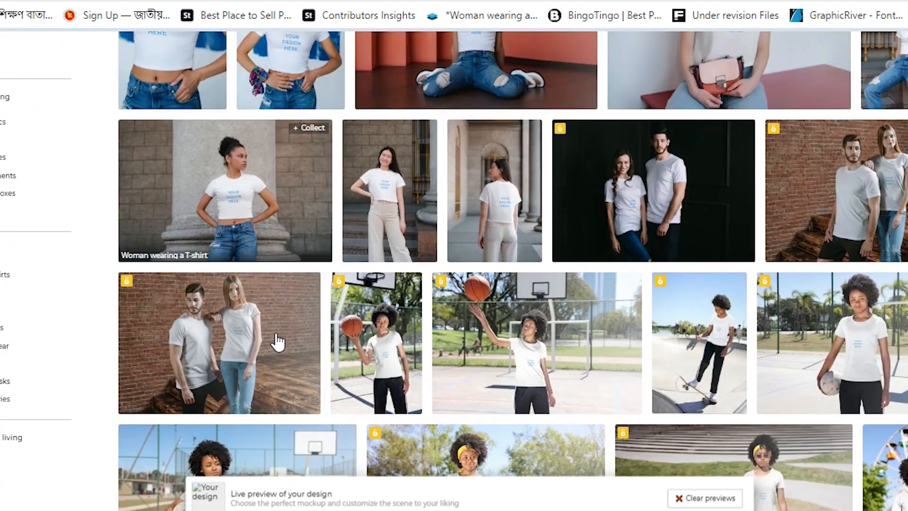
scroll(315, 350, up, 6)
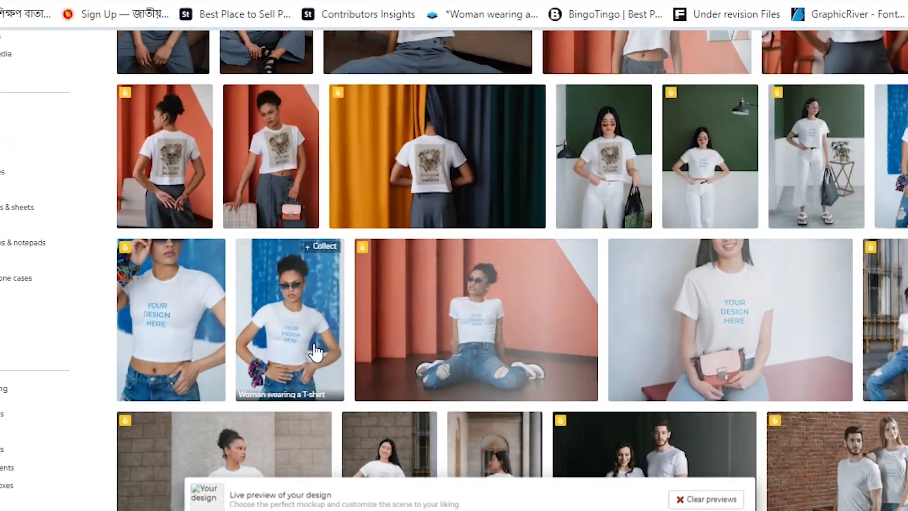
scroll(315, 351, up, 5)
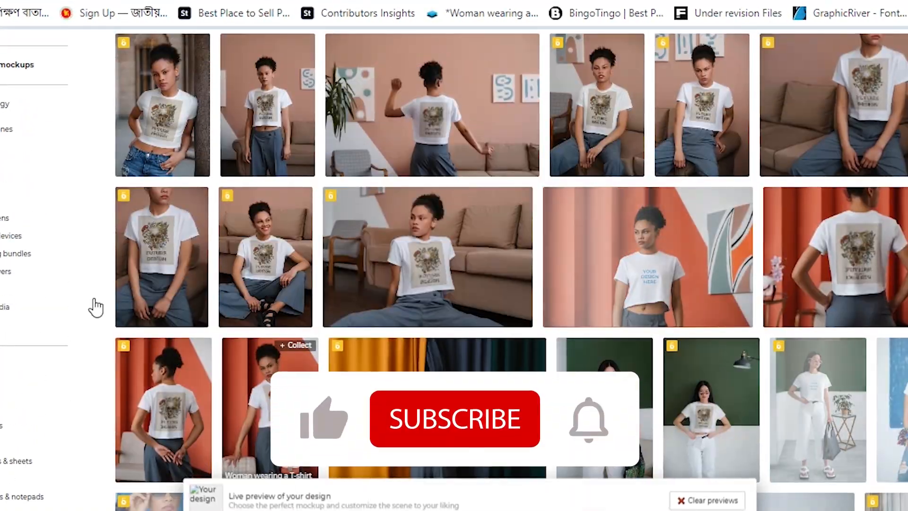
scroll(259, 319, up, 3)
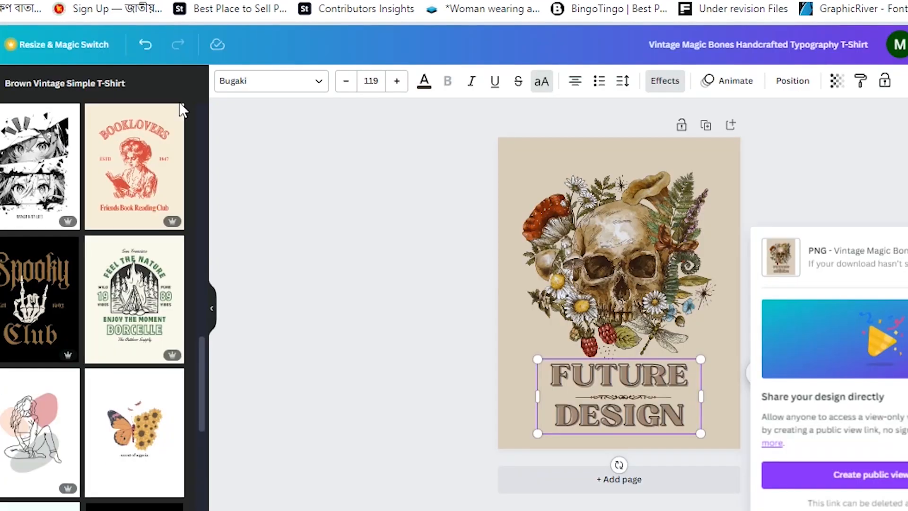
- Switch to the Canva design and delete the beige background behind the skull and FUTURE DESIGN text
click(523, 153)
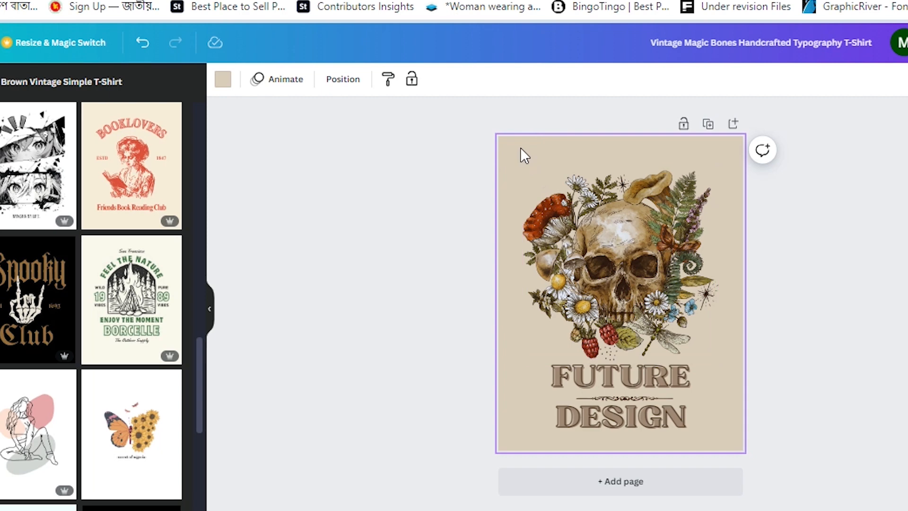
click(545, 154)
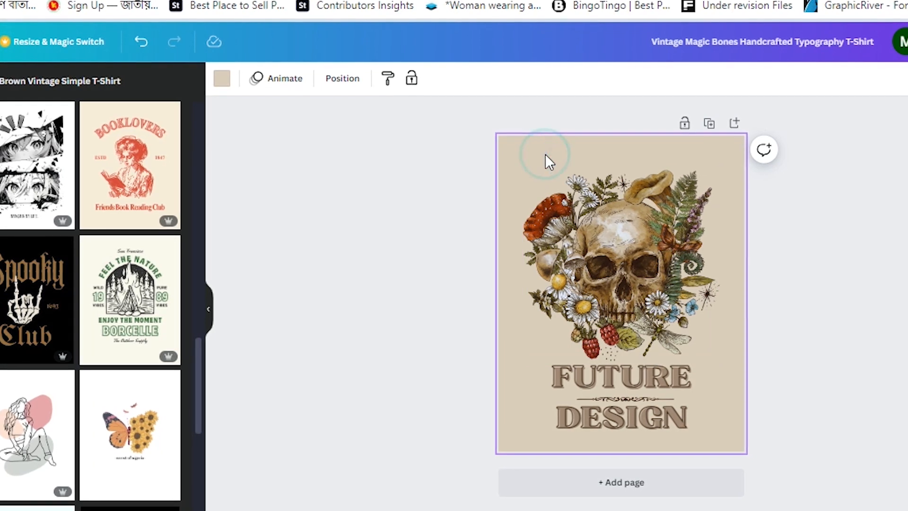
right_click(535, 442)
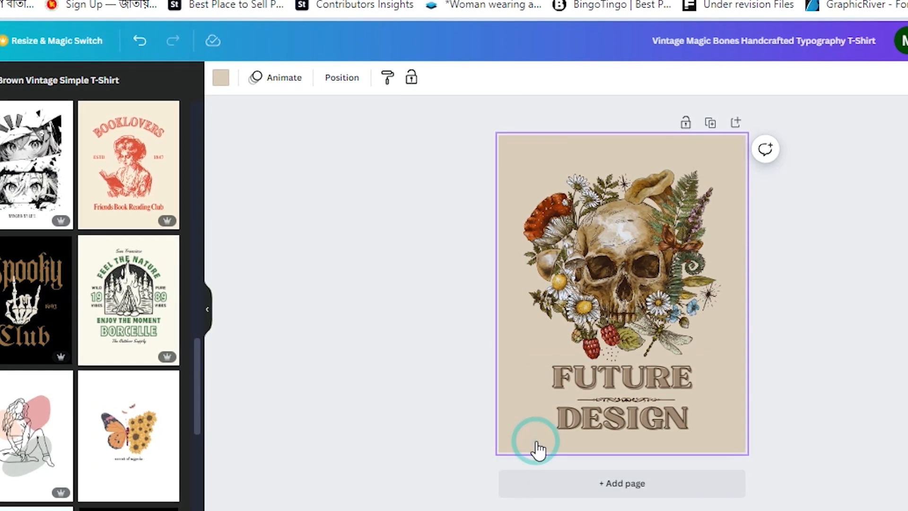
click(522, 400)
right_click(523, 401)
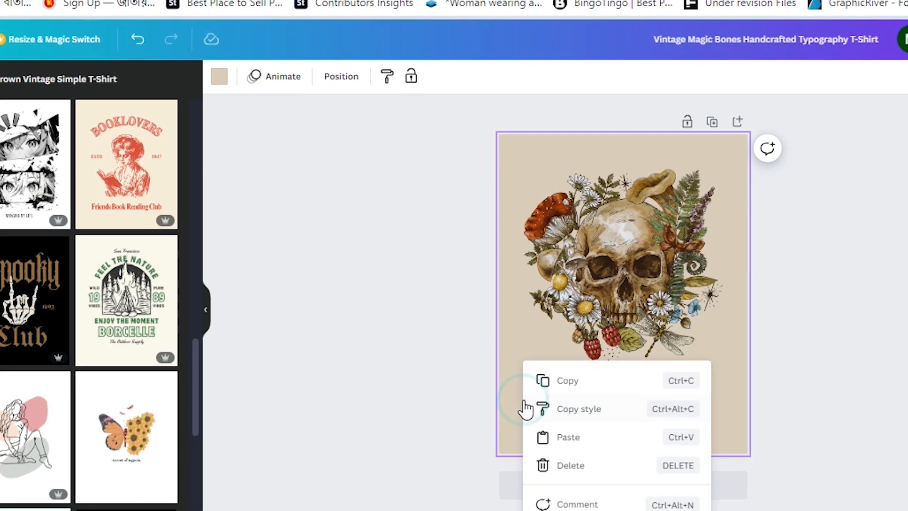
click(557, 467)
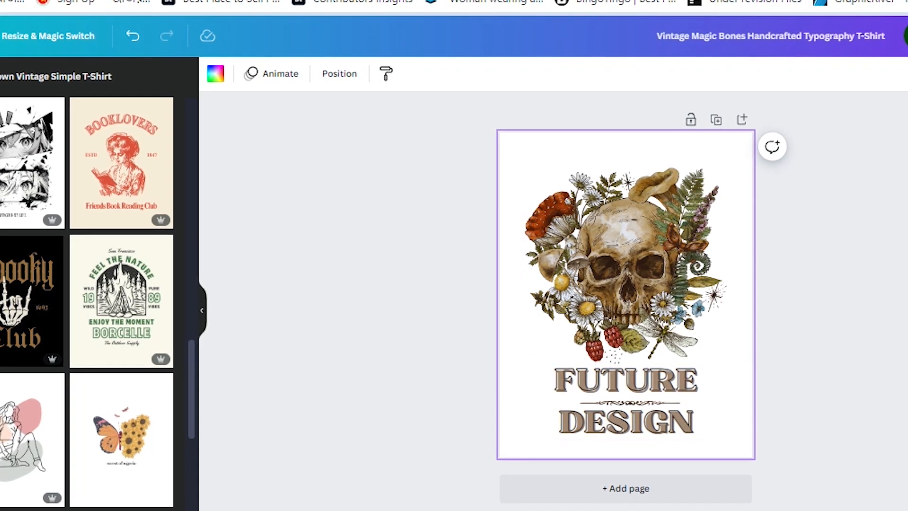
- Download the design without its beige background as a PNG file
click(905, 37)
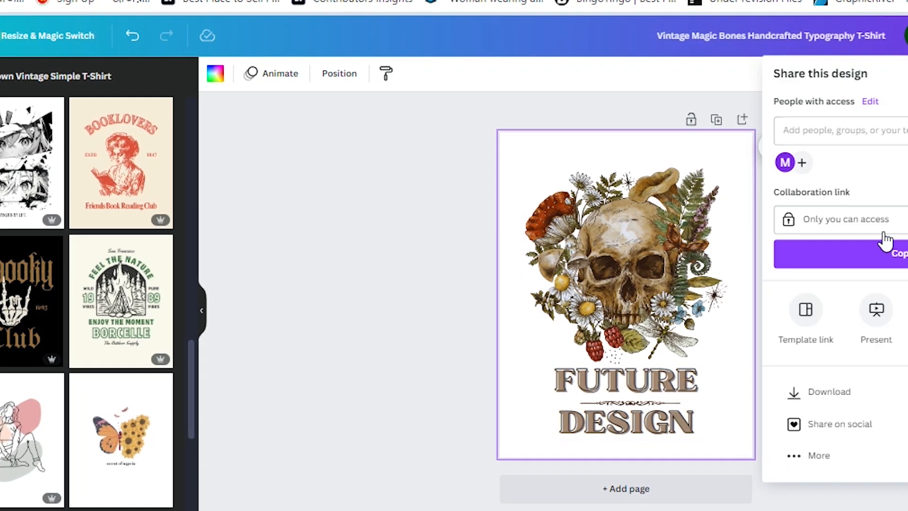
click(818, 398)
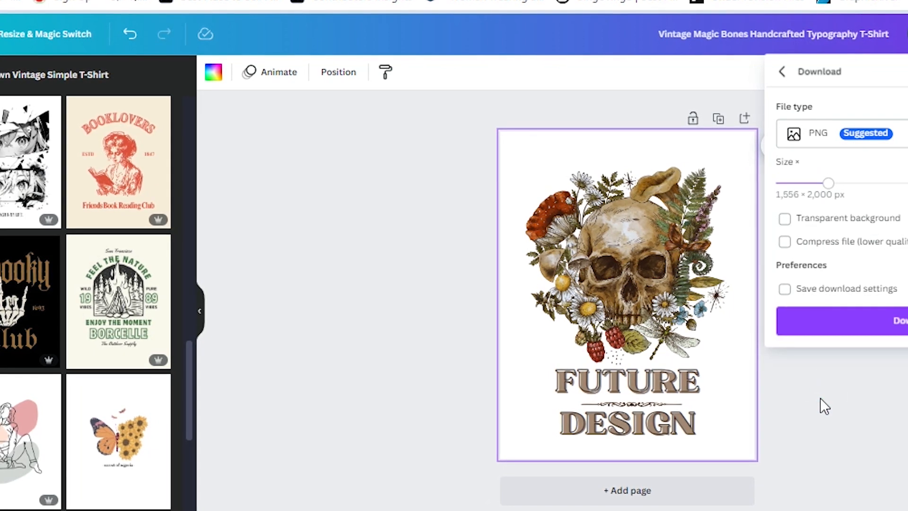
click(900, 325)
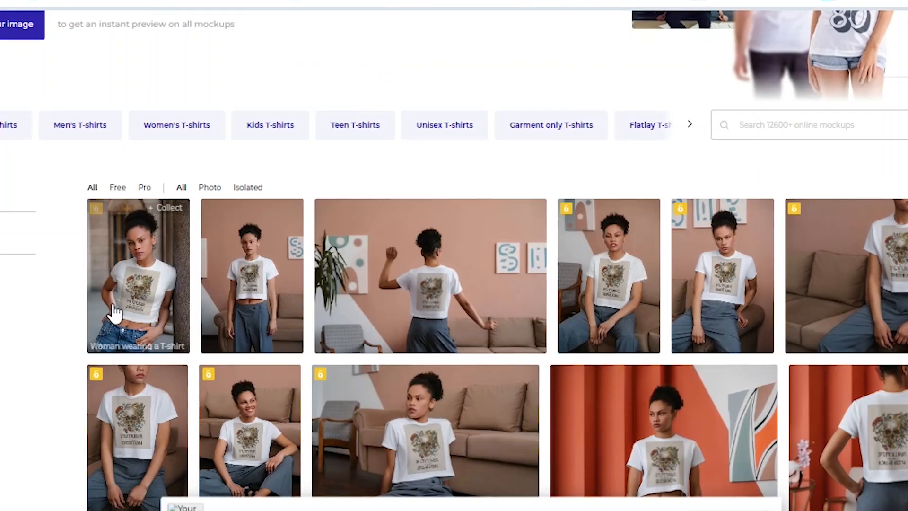
- Return to the Smartmockups T-shirts page and upload the white-background version of the skull design
scroll(86, 273, up, 5)
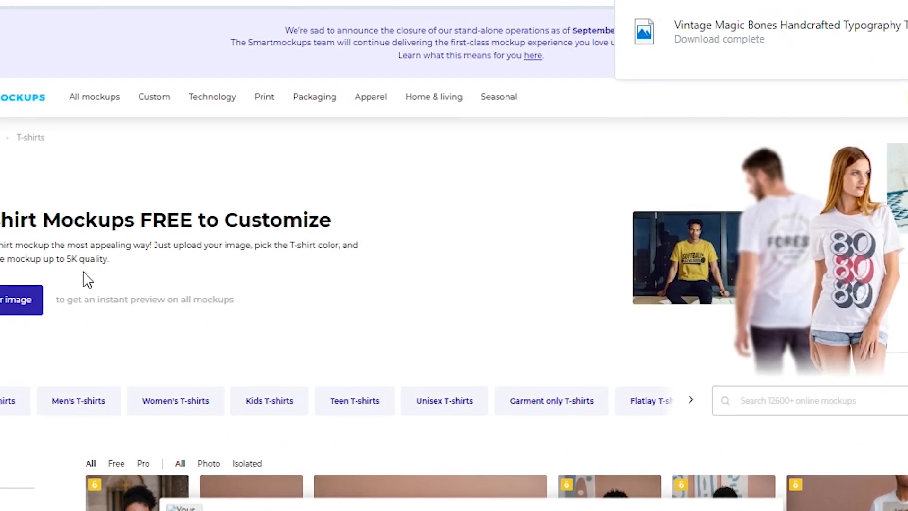
click(4, 300)
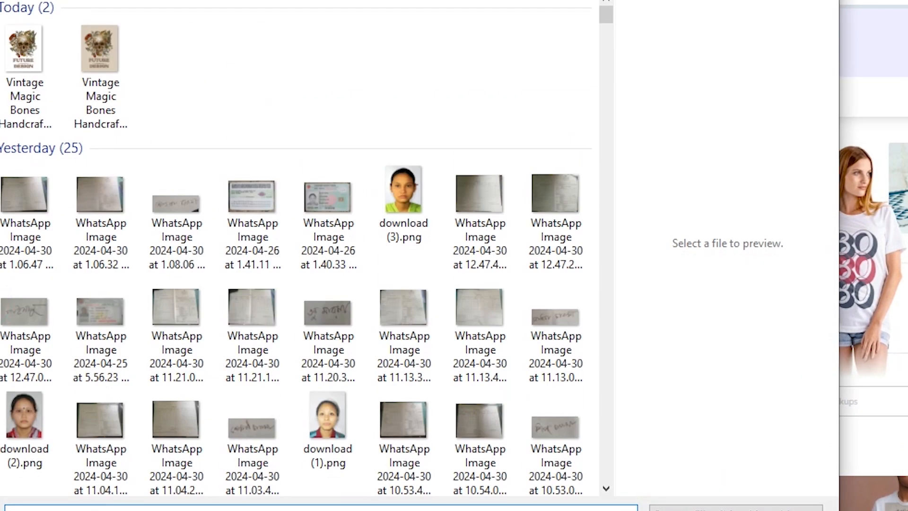
click(22, 70)
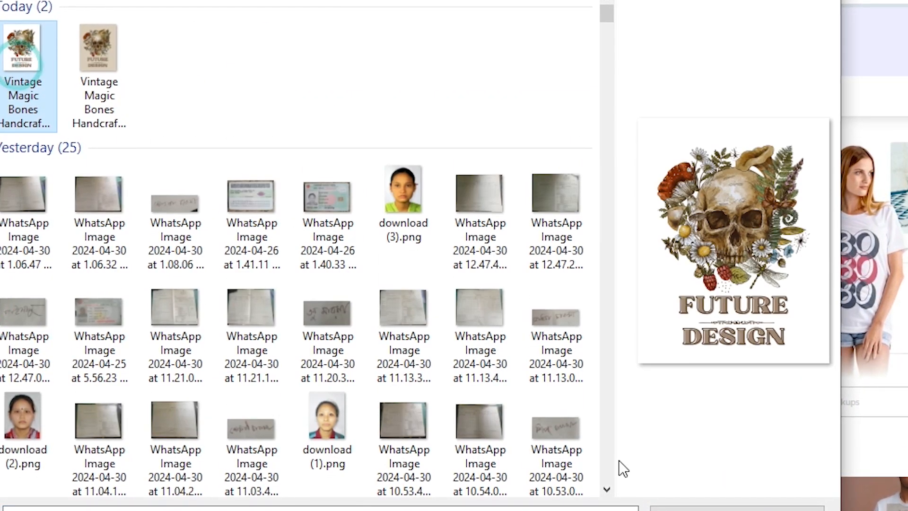
key(Return)
- Browse the T-shirt mockup gallery to examine the white-background design on the different models
scroll(284, 265, down, 8)
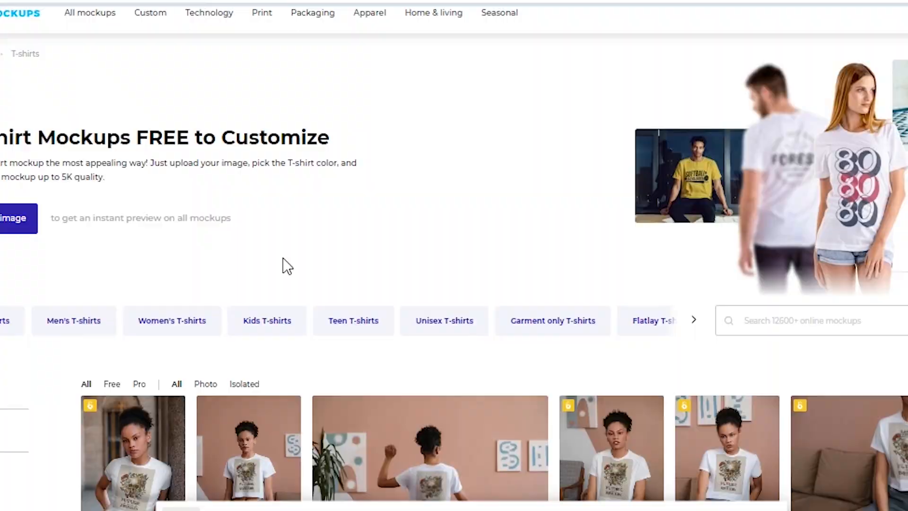
scroll(283, 300, up, 2)
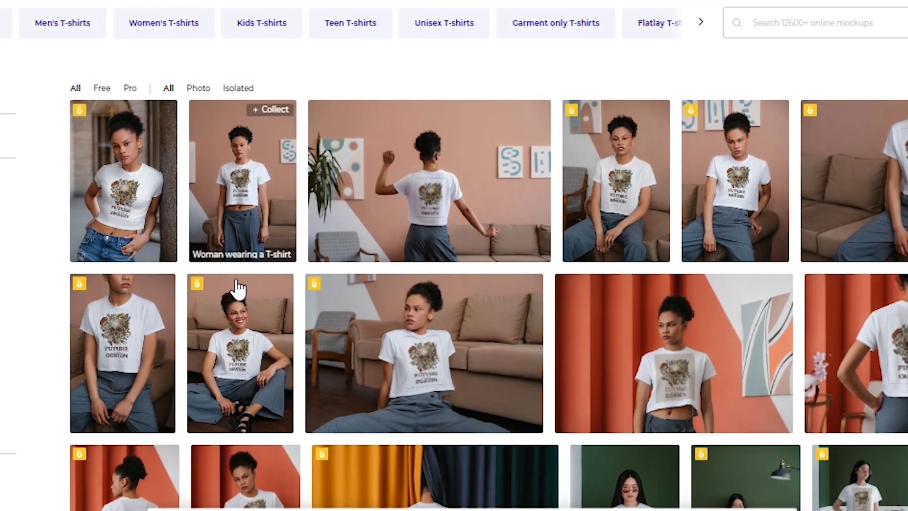
scroll(293, 366, down, 4)
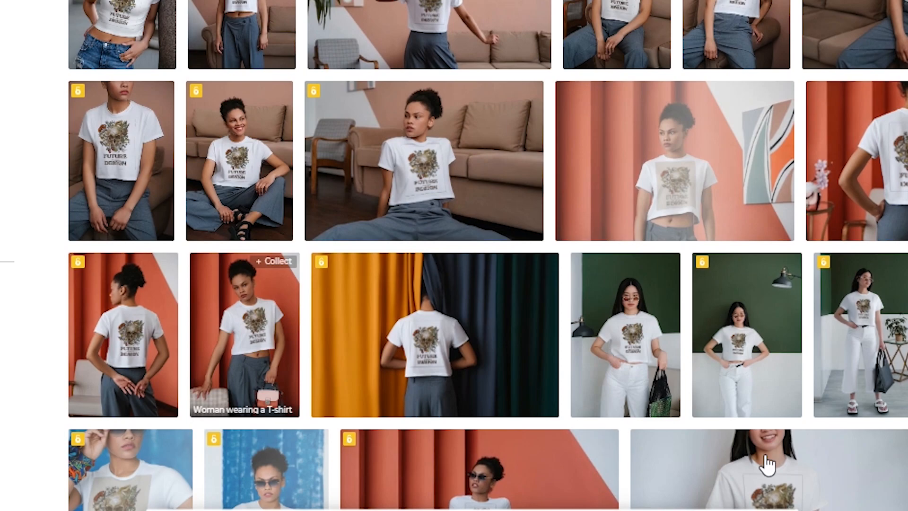
scroll(340, 391, down, 4)
scroll(289, 365, down, 4)
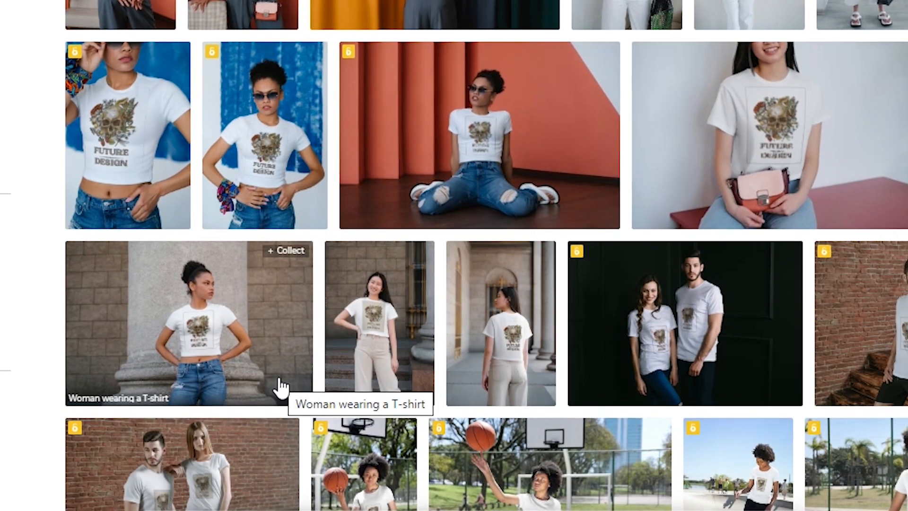
scroll(445, 339, down, 8)
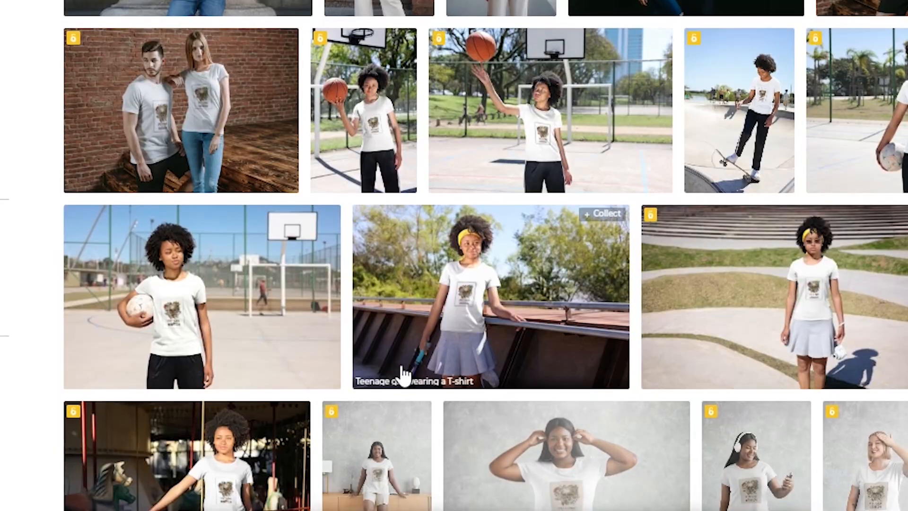
- Compare how the skull design previews across the T-shirt mockups, from the first rows down to the kids' models
scroll(569, 365, down, 4)
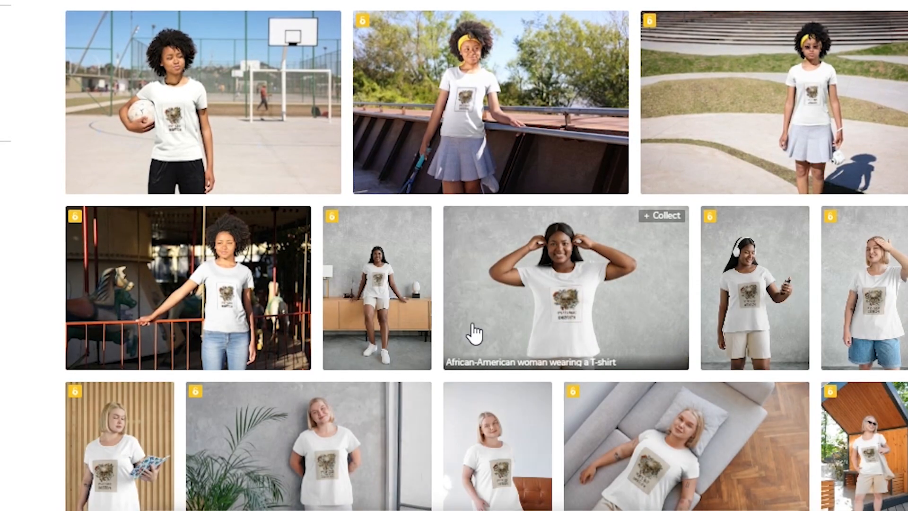
scroll(472, 331, down, 4)
scroll(472, 331, up, 4)
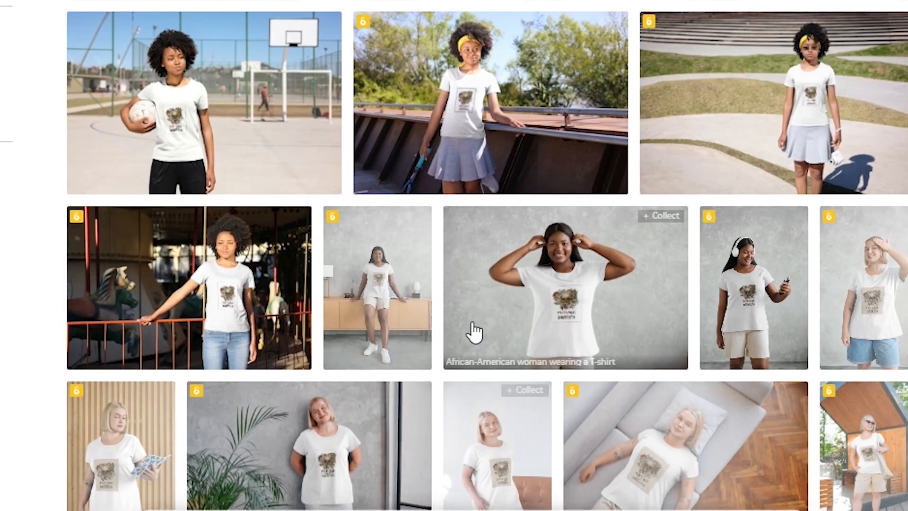
scroll(473, 331, down, 7)
scroll(472, 322, down, 5)
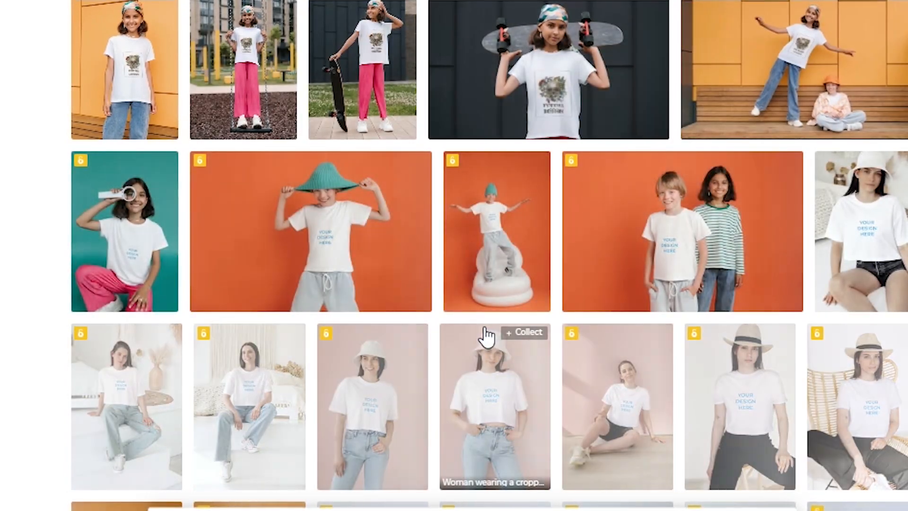
scroll(486, 331, up, 5)
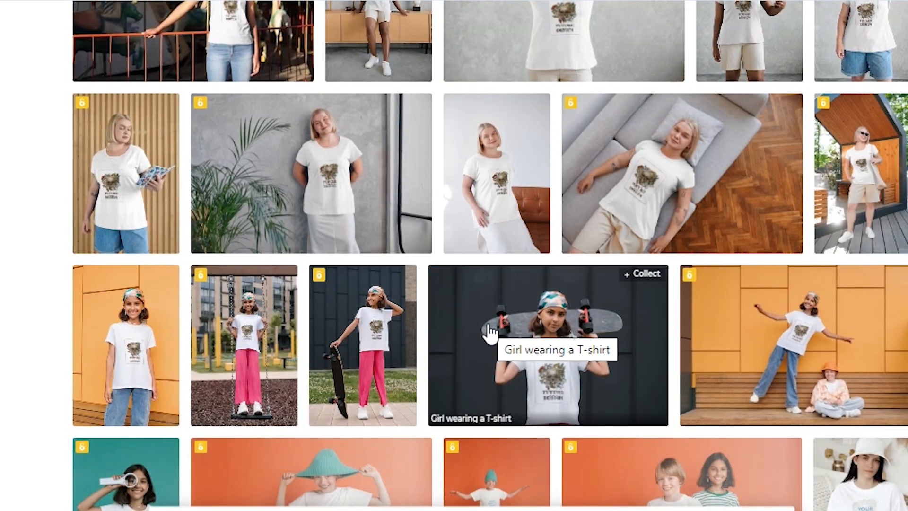
scroll(489, 331, up, 5)
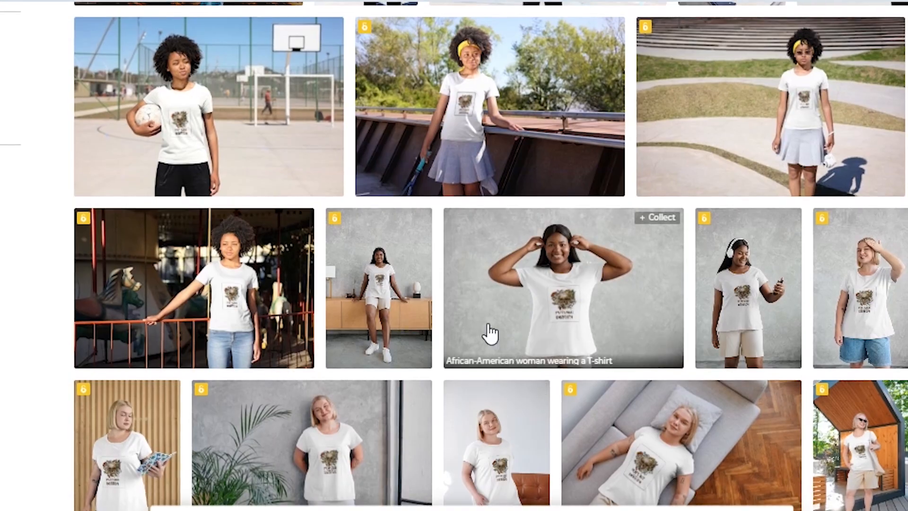
scroll(489, 331, up, 5)
scroll(489, 331, up, 3)
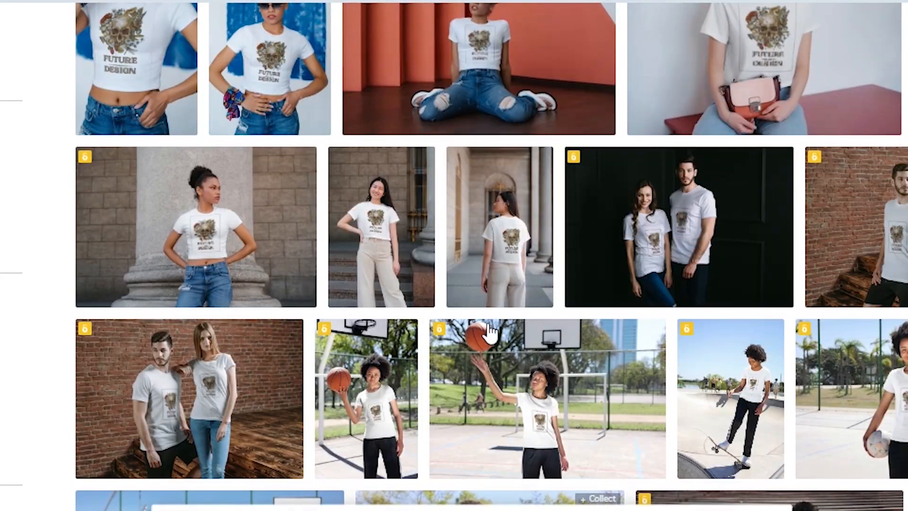
scroll(489, 331, up, 3)
scroll(489, 333, up, 6)
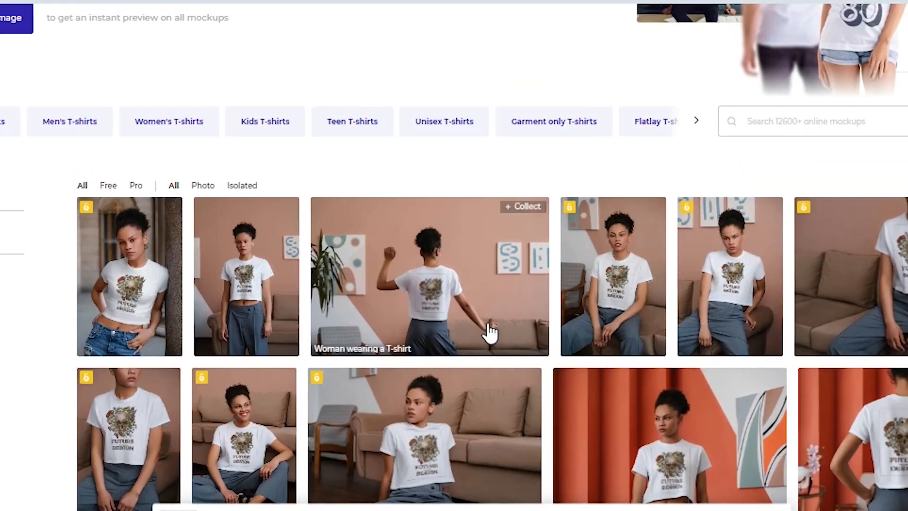
scroll(615, 312, down, 10)
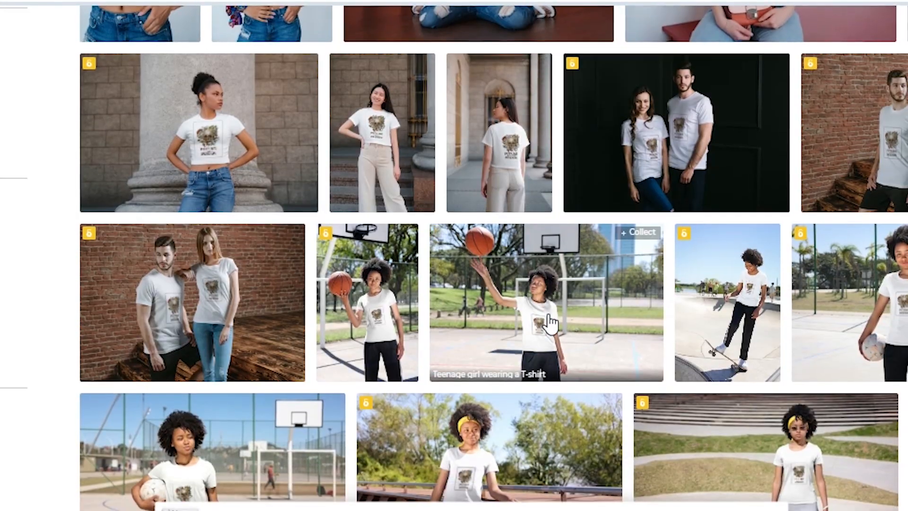
scroll(550, 324, down, 3)
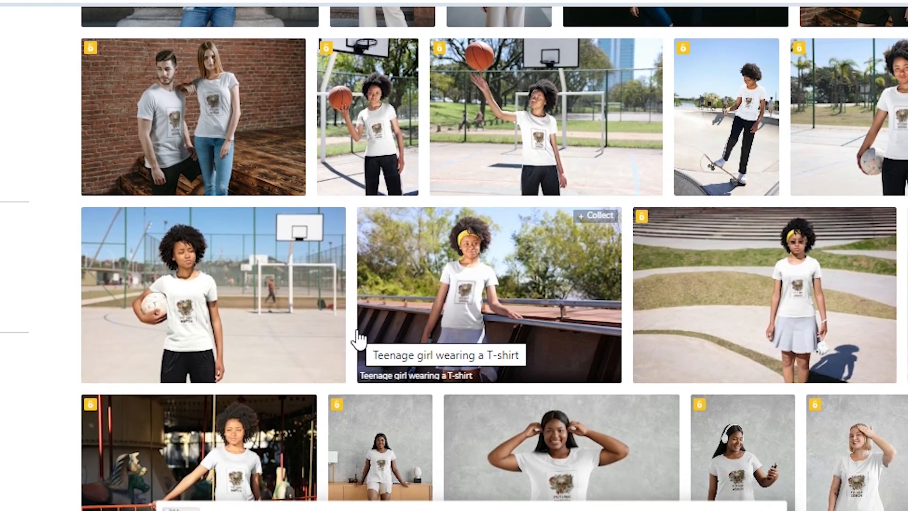
scroll(99, 154, down, 5)
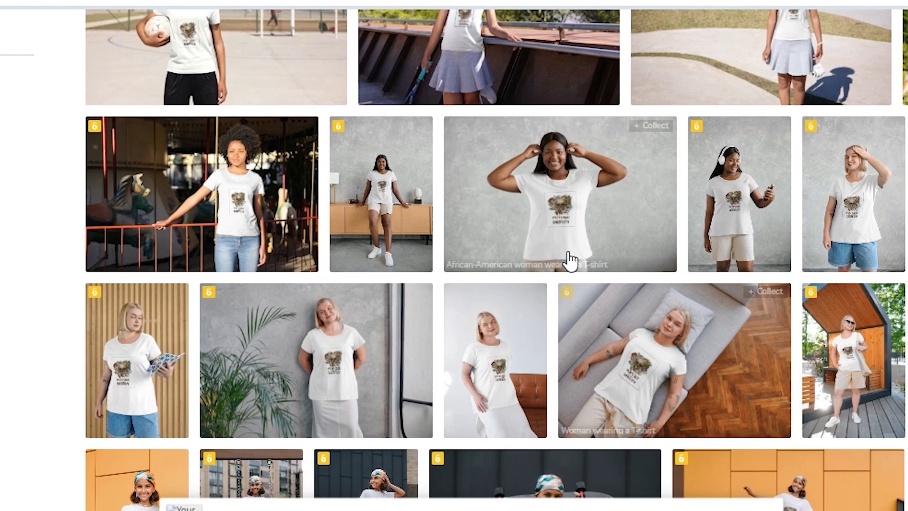
scroll(569, 258, up, 5)
scroll(494, 383, down, 3)
scroll(490, 381, up, 15)
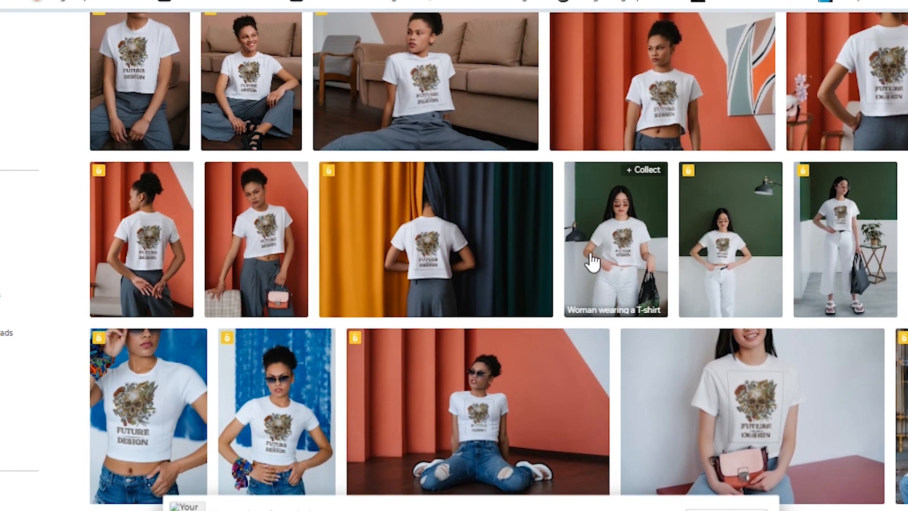
- Open the T-shirt mockup of the woman in sunglasses against the green wall and check the skull design on it
click(612, 258)
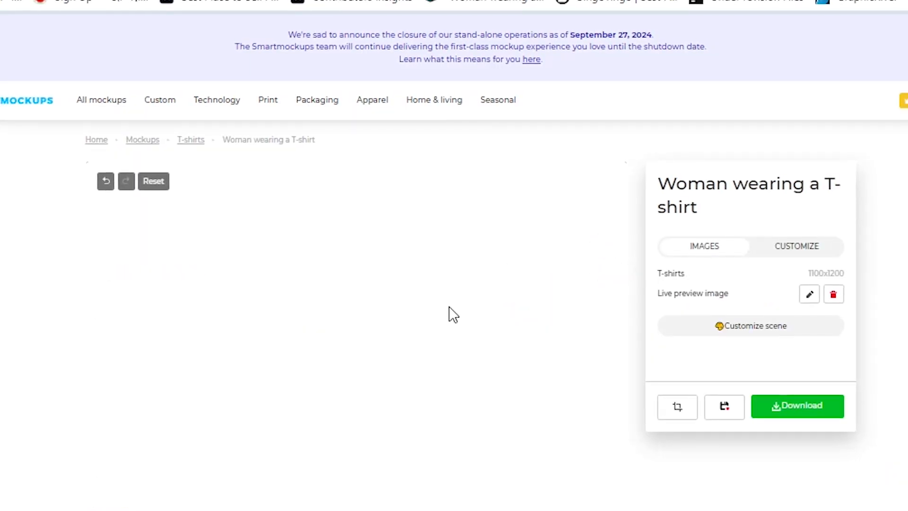
scroll(449, 306, down, 6)
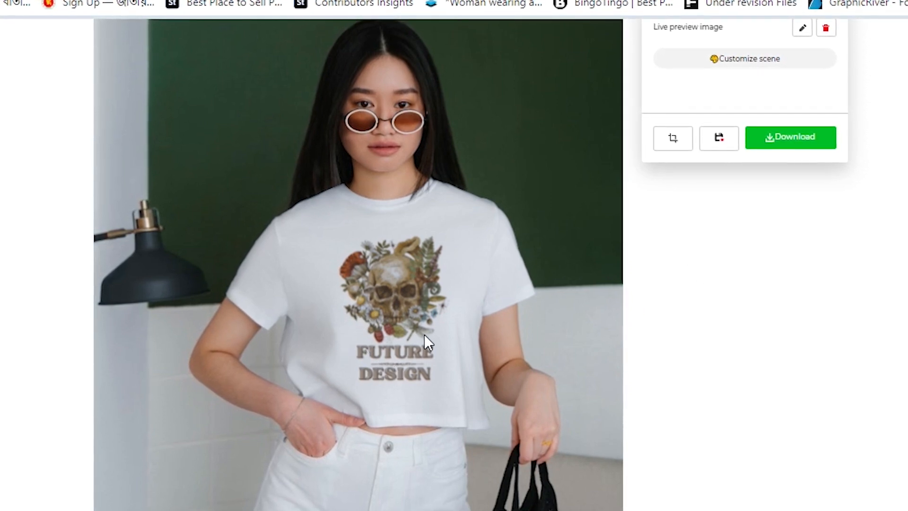
scroll(709, 405, up, 5)
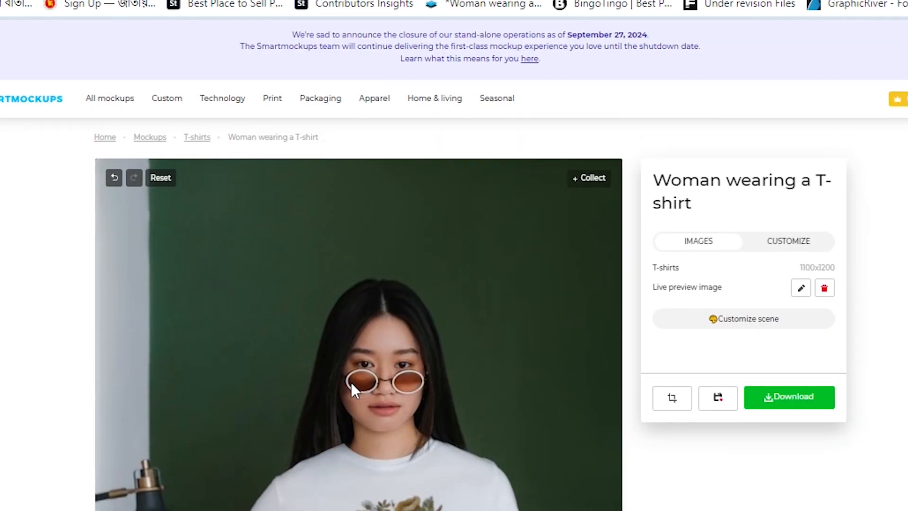
scroll(352, 384, down, 4)
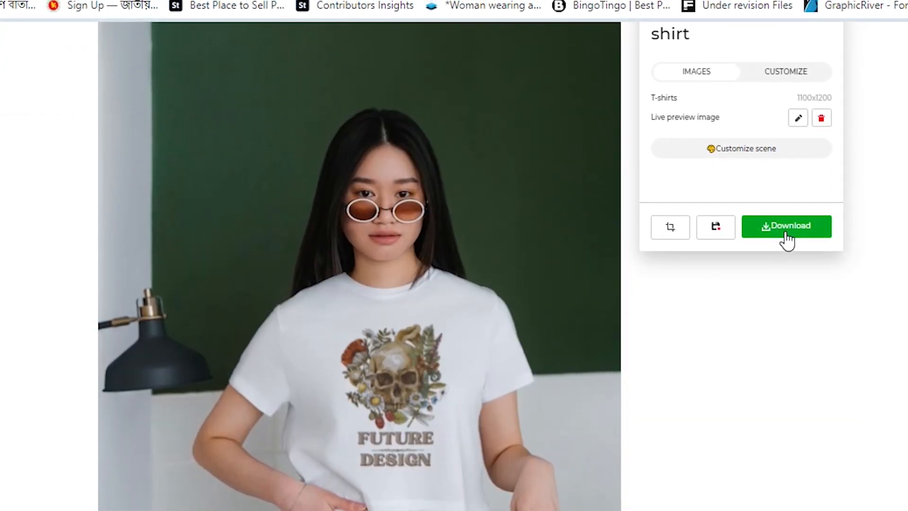
- Download the mockup image in Super high quality, 3333x5000
click(786, 240)
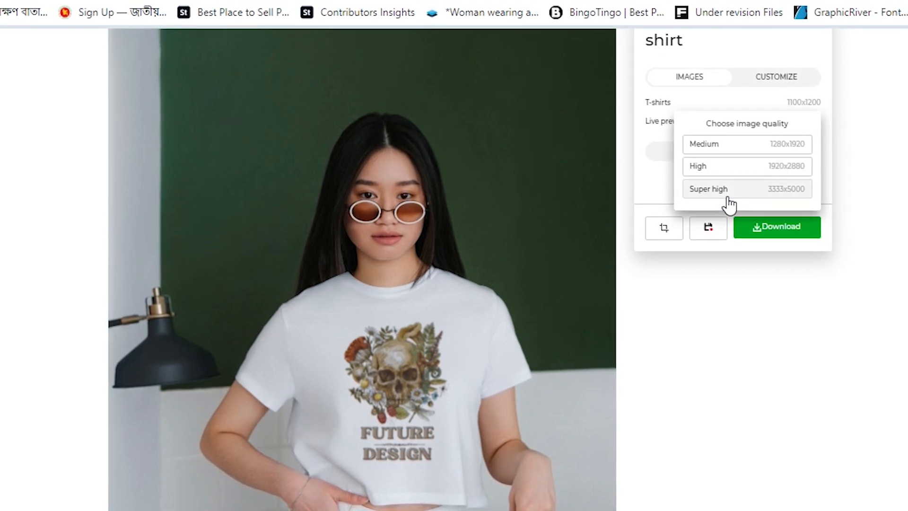
click(754, 194)
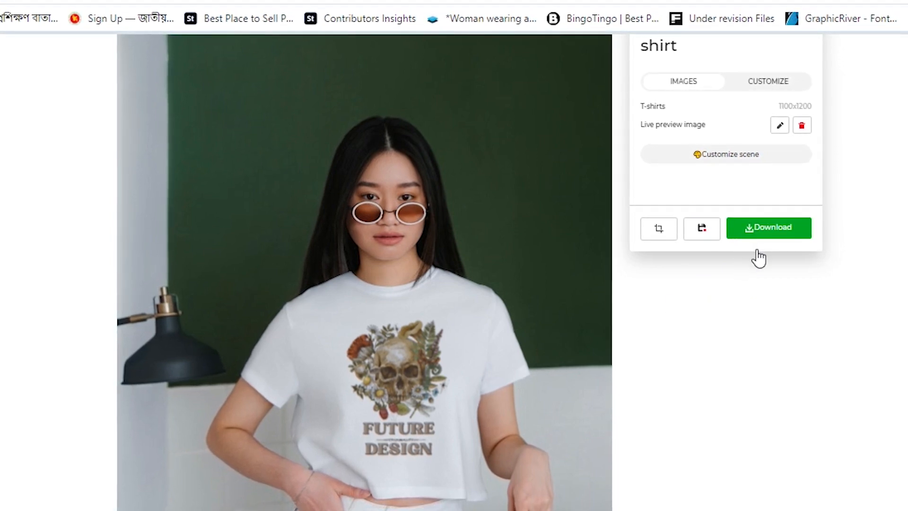
click(771, 229)
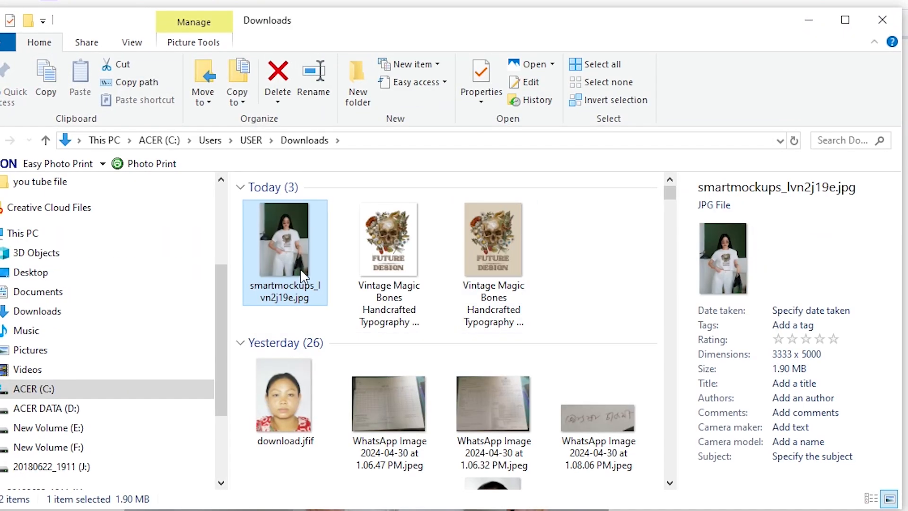
- Open the downloaded smartmockups_lvn2j19e.jpg from the Downloads folder in the photo viewer
right_click(294, 262)
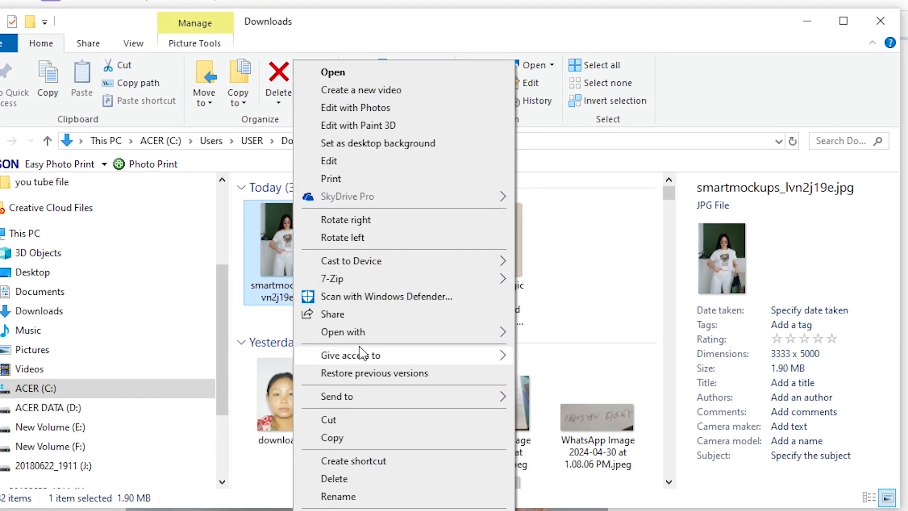
mouse_move(428, 332)
click(539, 420)
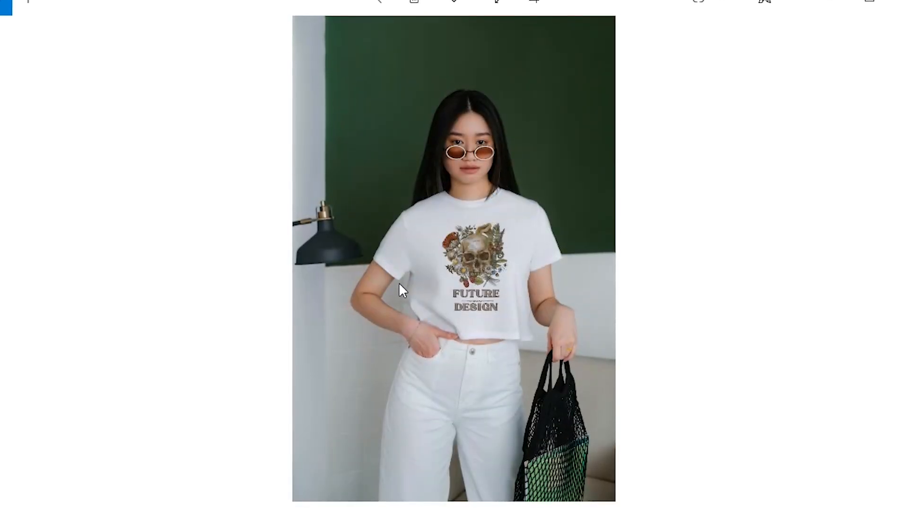
- Examine the skull artwork and FUTURE DESIGN lettering up close in the downloaded mockup image
scroll(484, 289, up, 5)
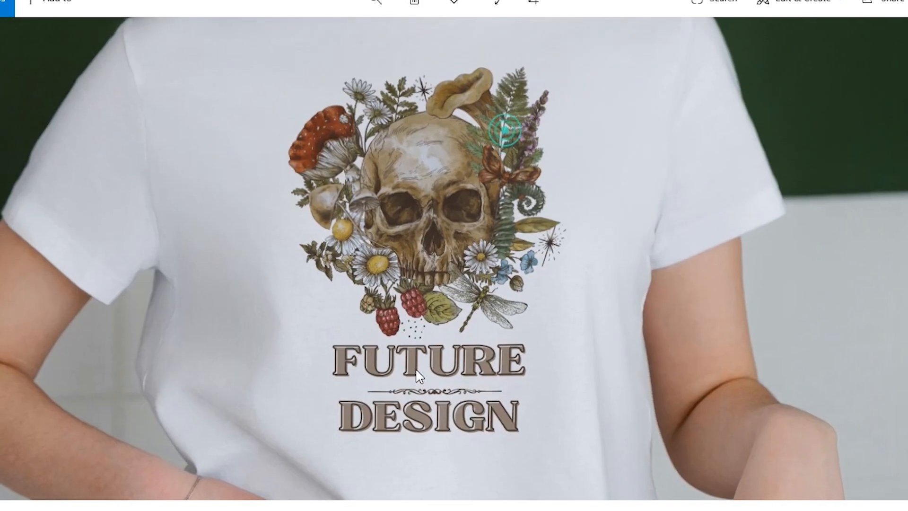
drag(458, 130, 399, 316)
drag(389, 144, 402, 304)
mouse_move(380, 75)
mouse_down()
mouse_move(400, 253)
mouse_move(388, 355)
mouse_move(426, 95)
mouse_up()
drag(432, 381, 373, 162)
mouse_move(372, 124)
mouse_down()
mouse_move(370, 305)
mouse_move(352, 176)
mouse_up()
drag(348, 227, 230, 258)
drag(418, 268, 354, 353)
mouse_move(347, 224)
mouse_down()
mouse_move(332, 313)
mouse_move(320, 154)
mouse_up()
drag(339, 349, 316, 277)
drag(372, 161, 285, 303)
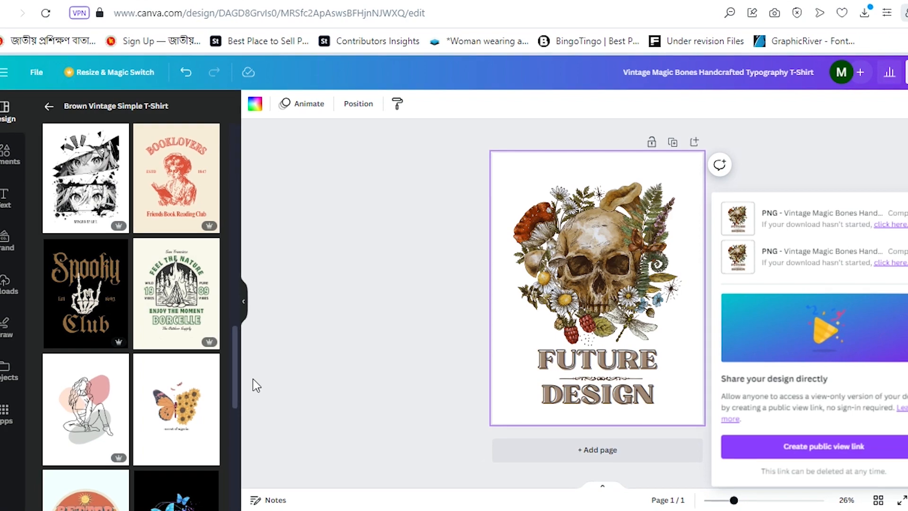
- Return to the Canva design and look through the suggested T-shirt templates for another design
scroll(156, 415, down, 7)
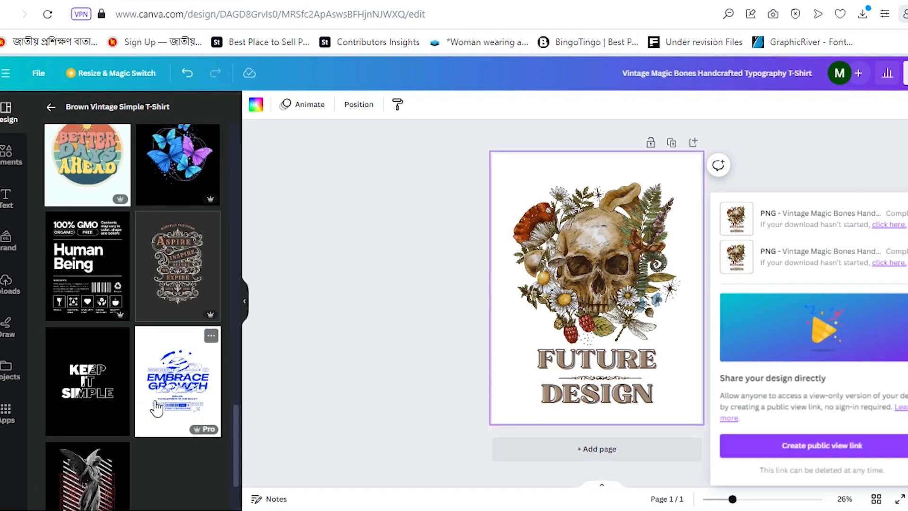
scroll(109, 377, down, 1)
scroll(109, 378, up, 6)
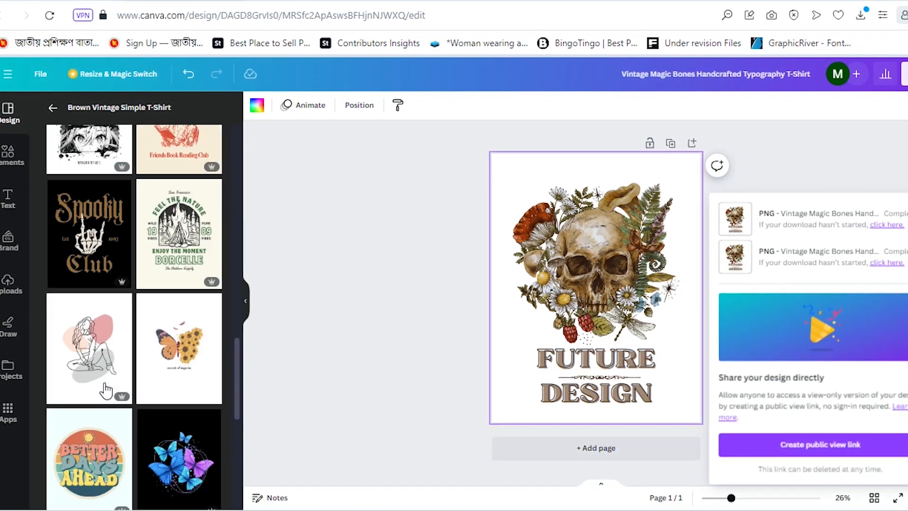
scroll(124, 371, down, 1)
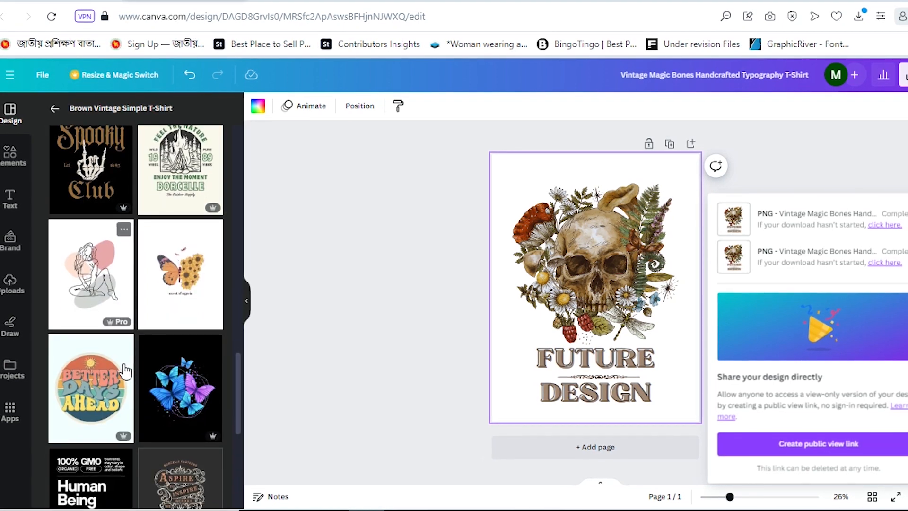
scroll(112, 382, down, 2)
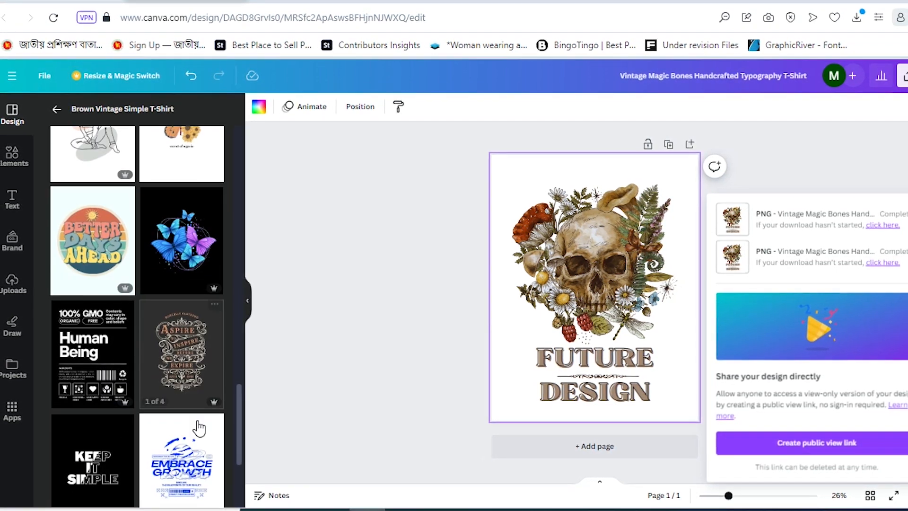
scroll(199, 365, down, 2)
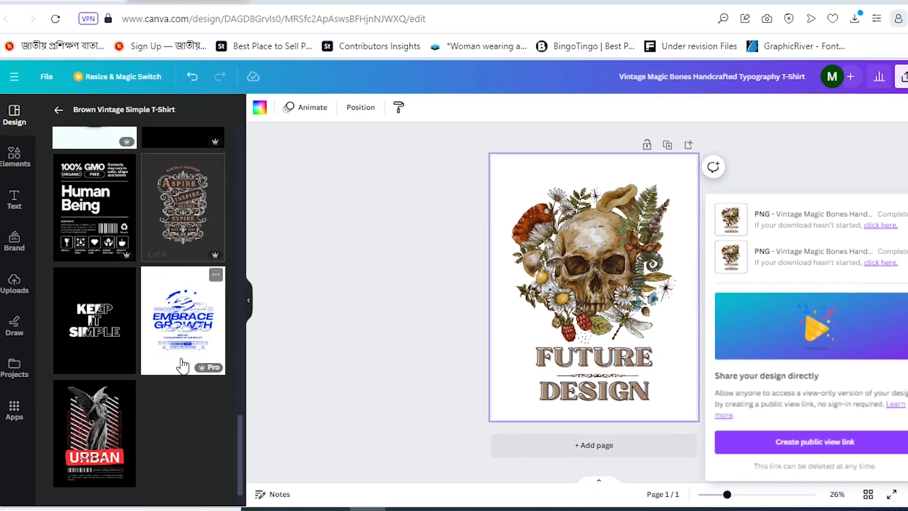
scroll(182, 367, up, 8)
scroll(184, 367, up, 10)
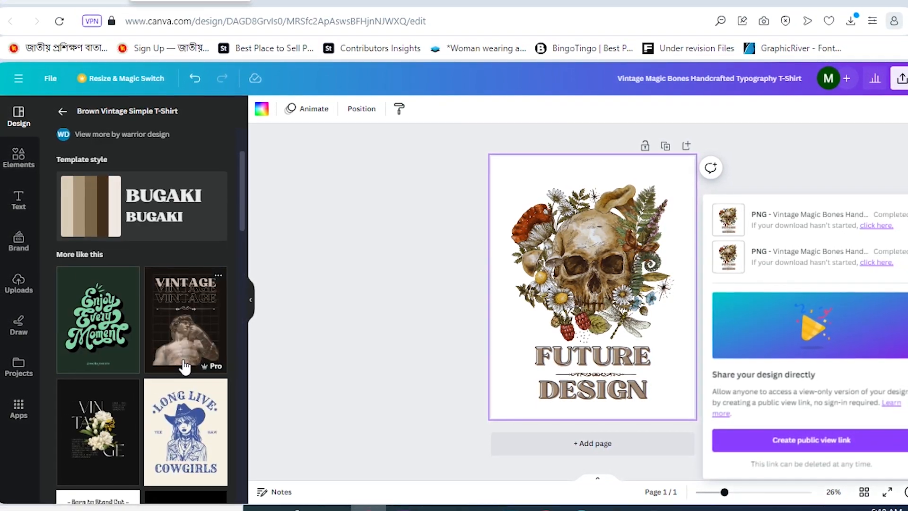
scroll(184, 366, down, 4)
scroll(184, 366, up, 3)
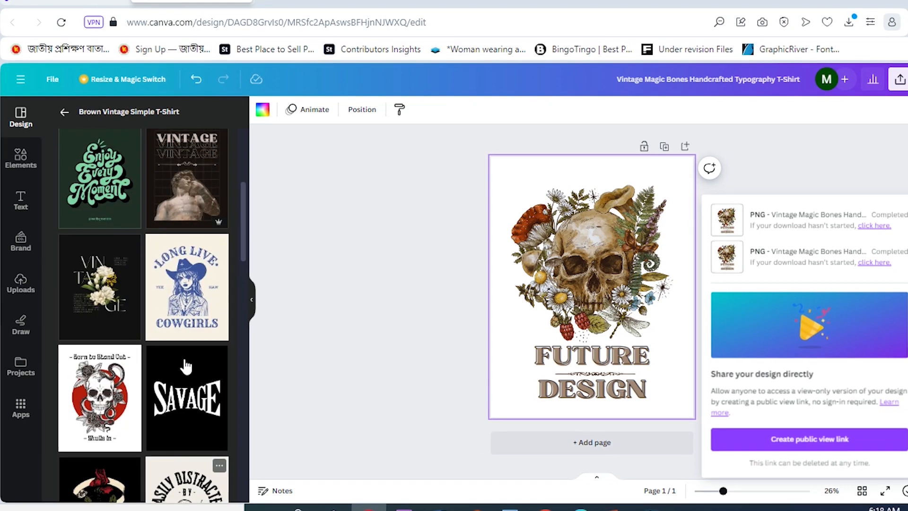
- Add the blue version of the LONG LIVE COWGIRLS T-shirt template to the design as a new page
click(194, 304)
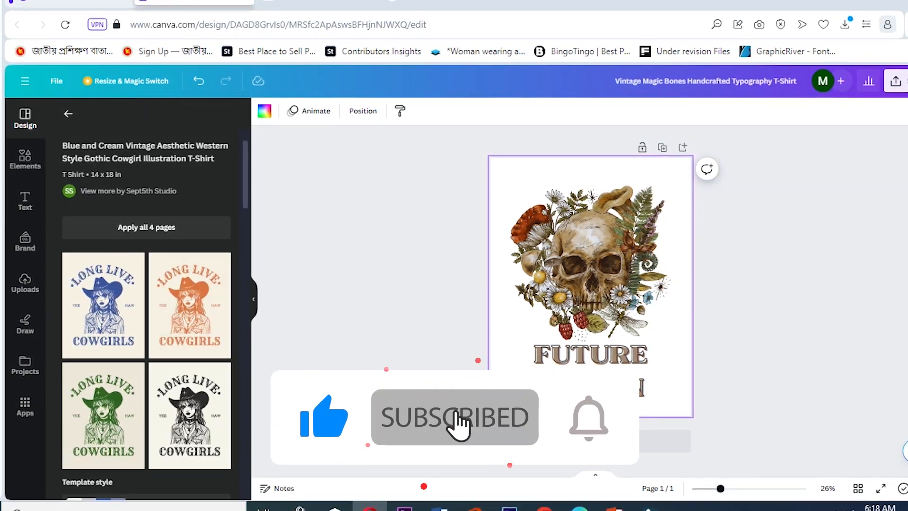
scroll(180, 331, down, 6)
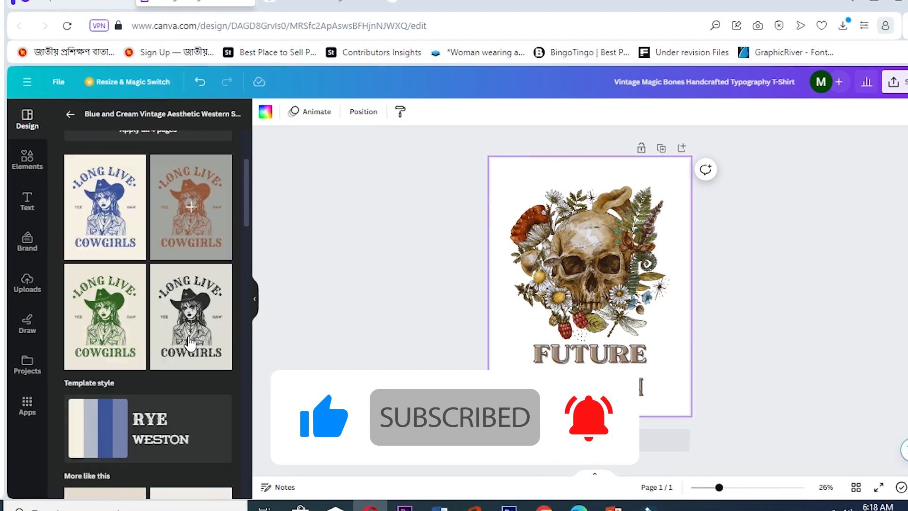
scroll(181, 388, down, 3)
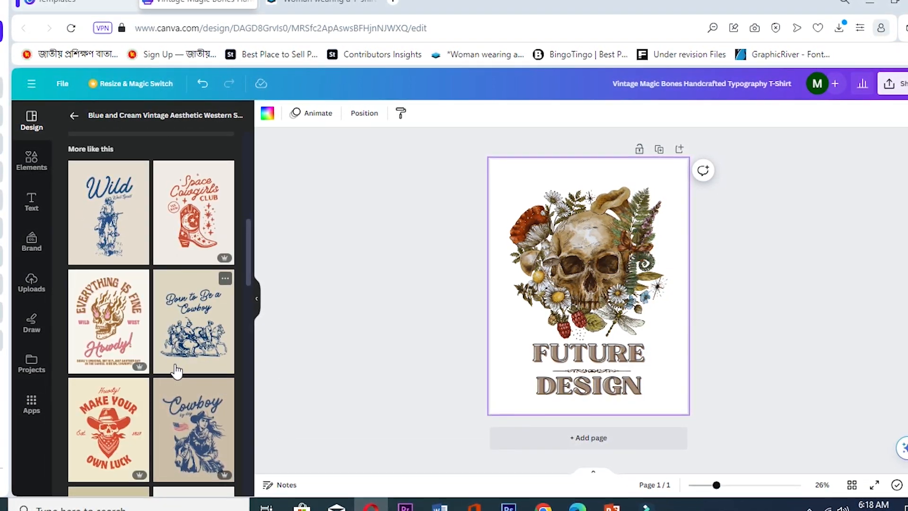
scroll(179, 355, up, 5)
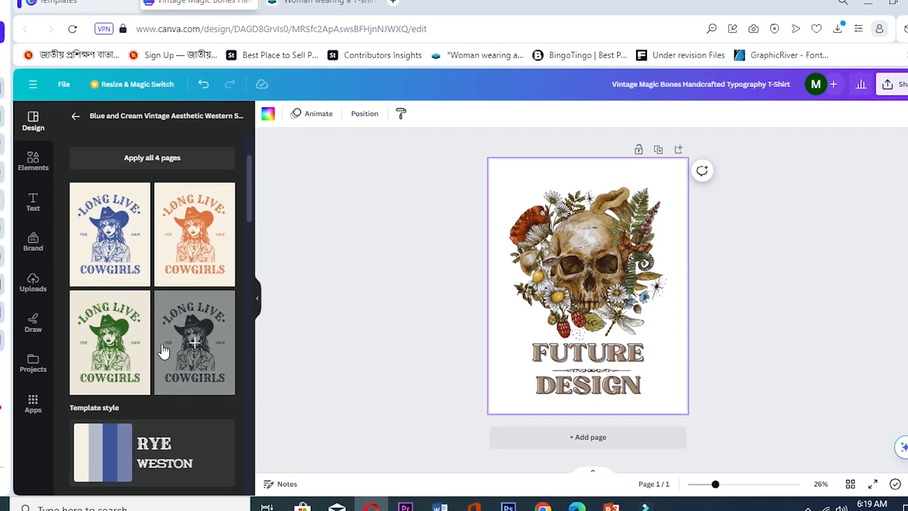
click(113, 237)
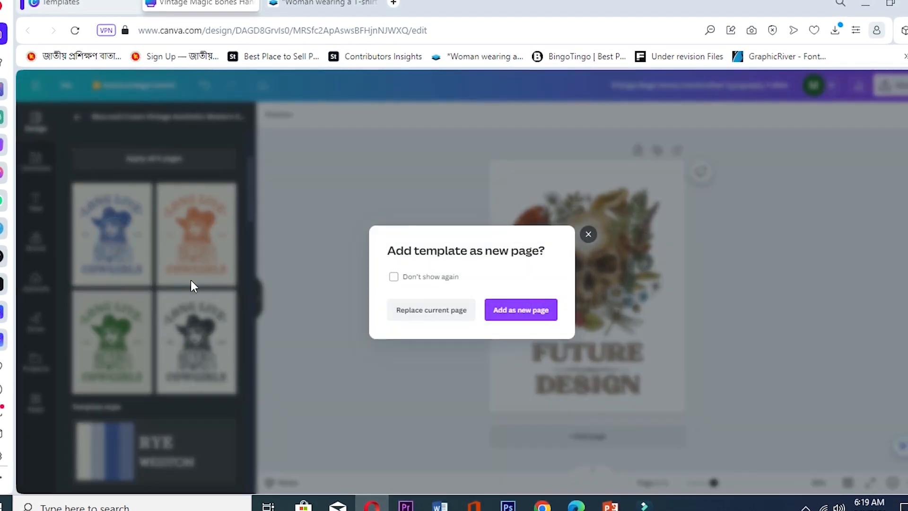
click(521, 314)
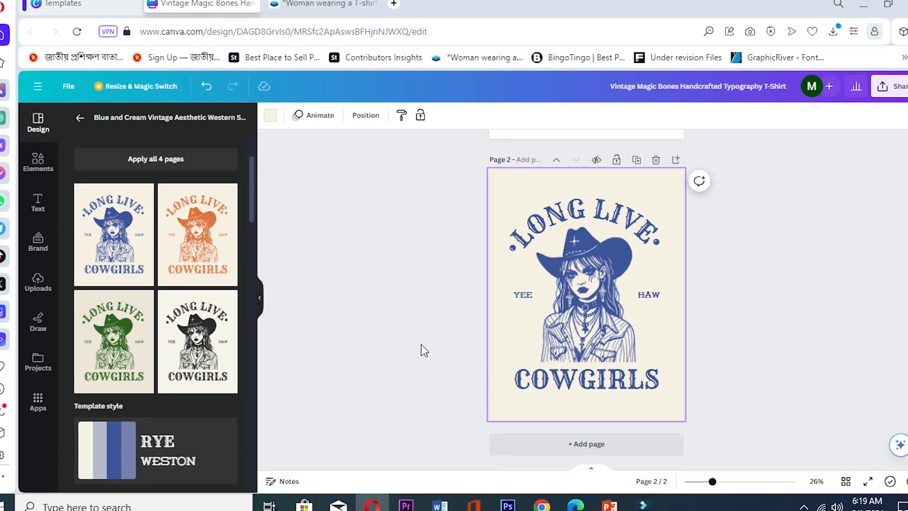
- Delete the cream background from the LONG LIVE COWGIRLS page
click(662, 316)
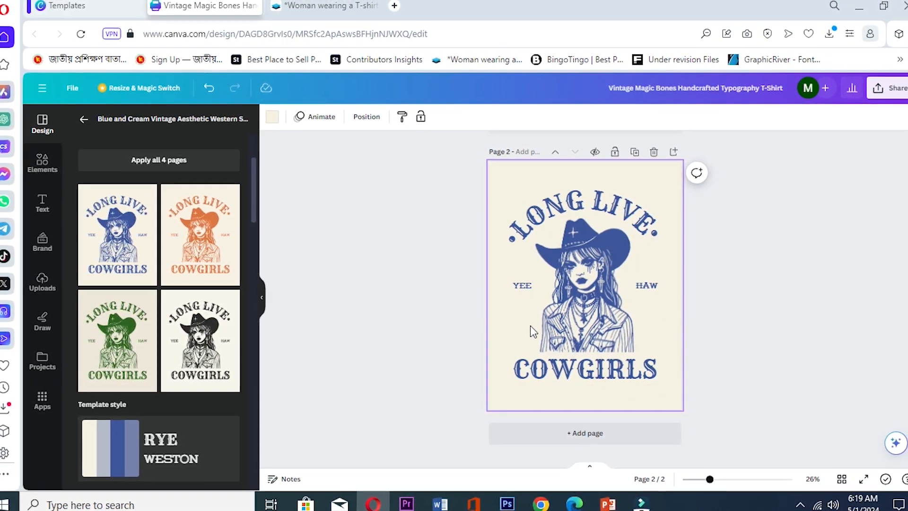
right_click(497, 339)
click(520, 414)
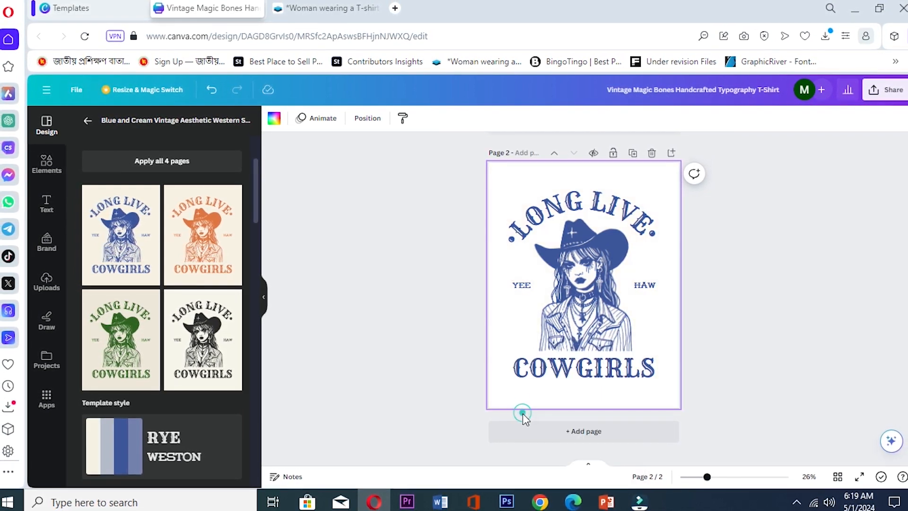
- Try brown photo colors on the cowgirl illustration, settling on solid black as its color
click(563, 369)
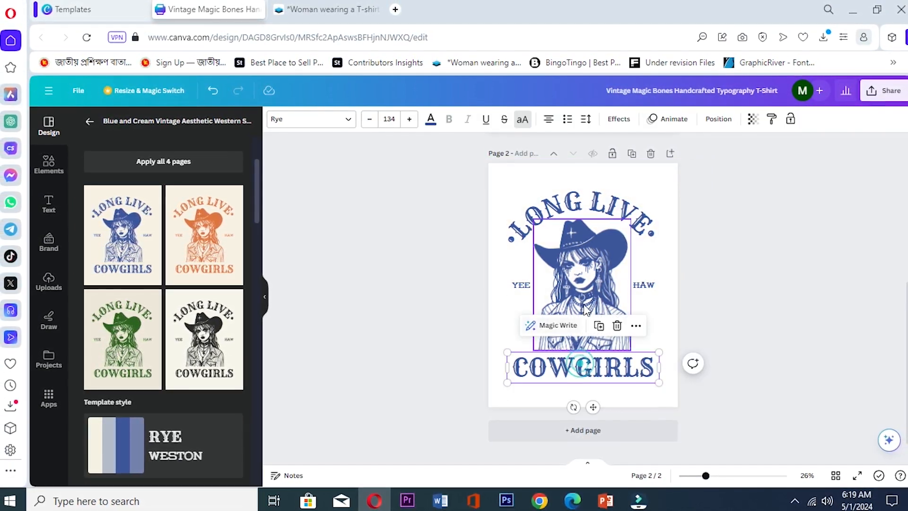
click(553, 289)
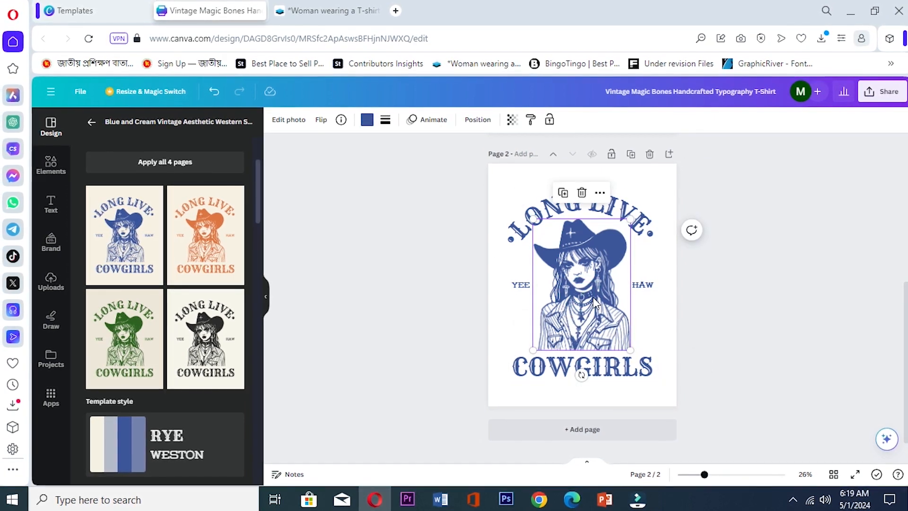
click(367, 120)
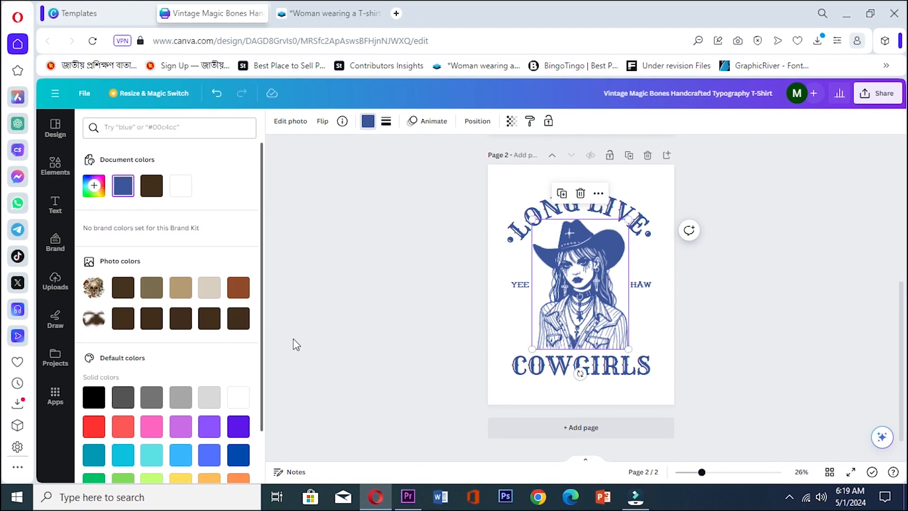
click(182, 293)
click(155, 288)
click(126, 289)
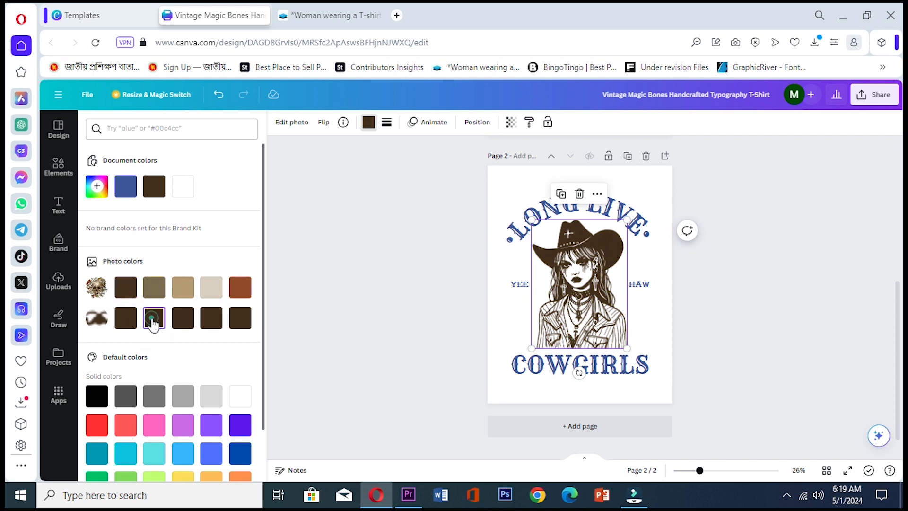
click(97, 397)
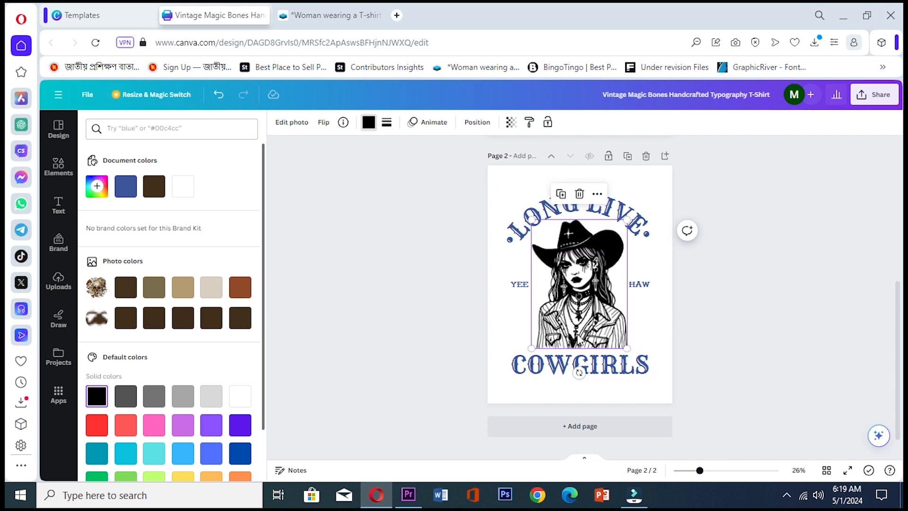
- Change the color of the curved LONG LIVE text and the COWGIRLS text to black
click(517, 243)
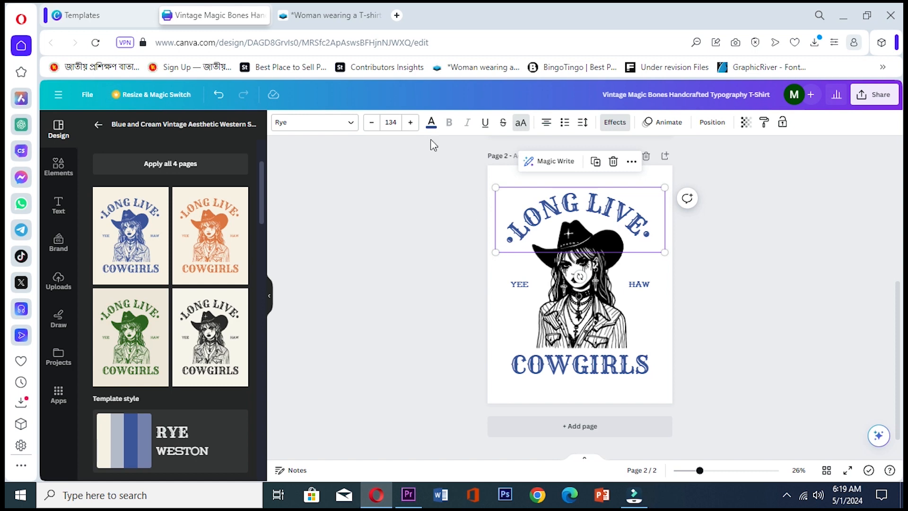
click(431, 124)
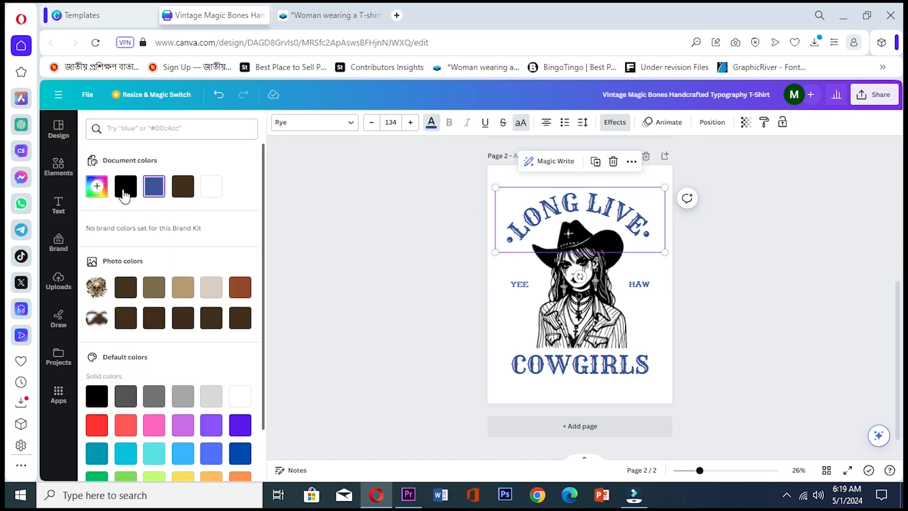
click(123, 187)
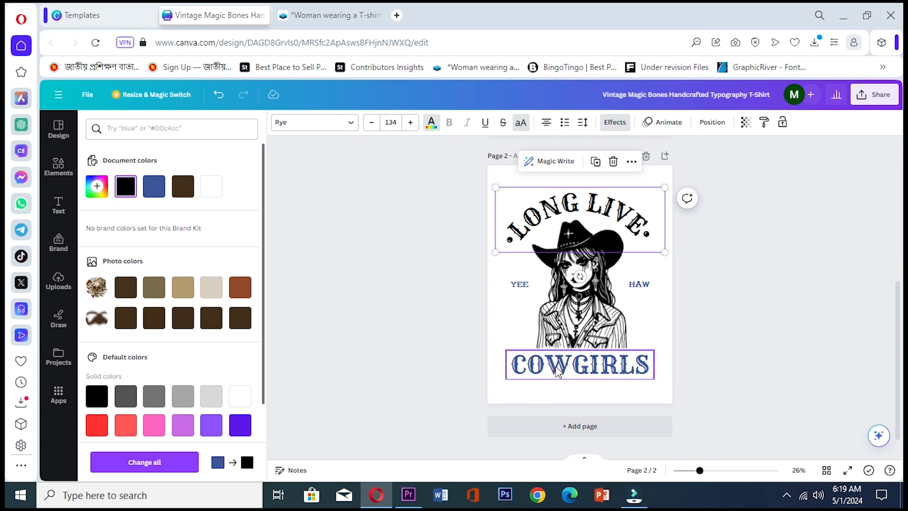
click(558, 372)
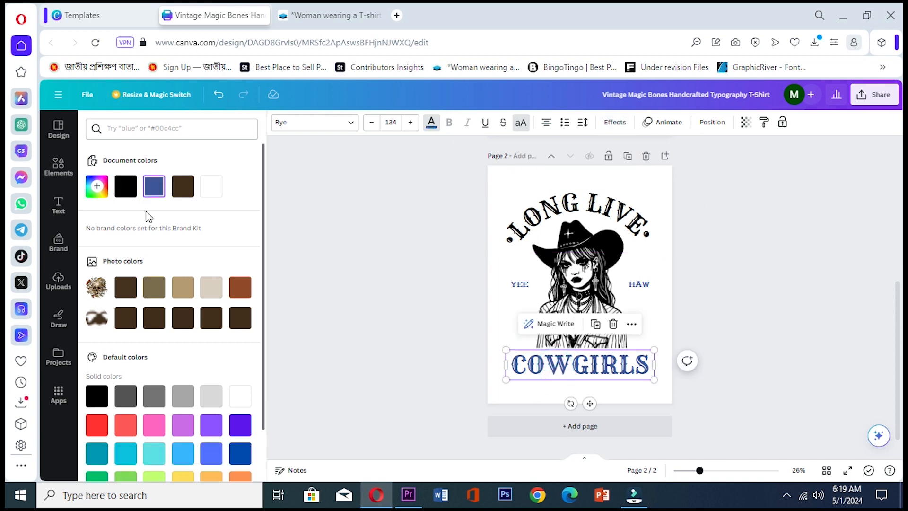
click(124, 188)
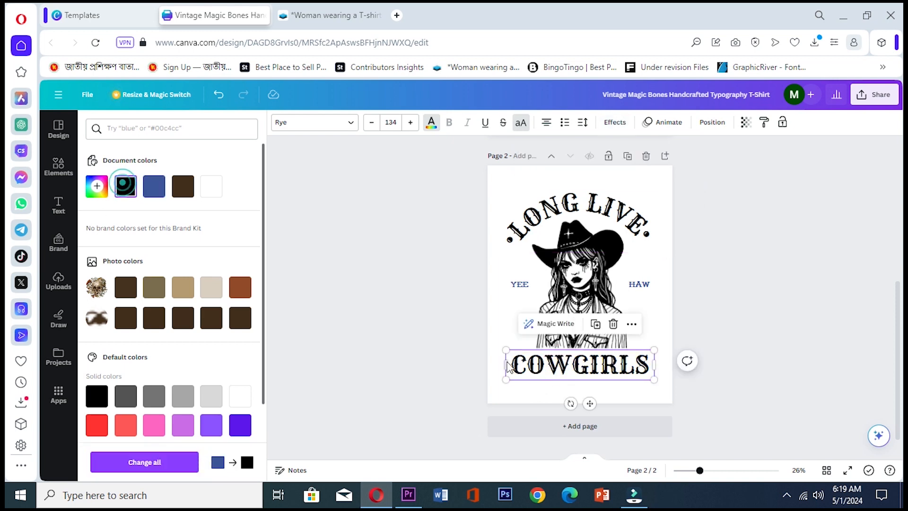
- Recolor the small YEE and HAW texts beside the cowgirl black
click(521, 286)
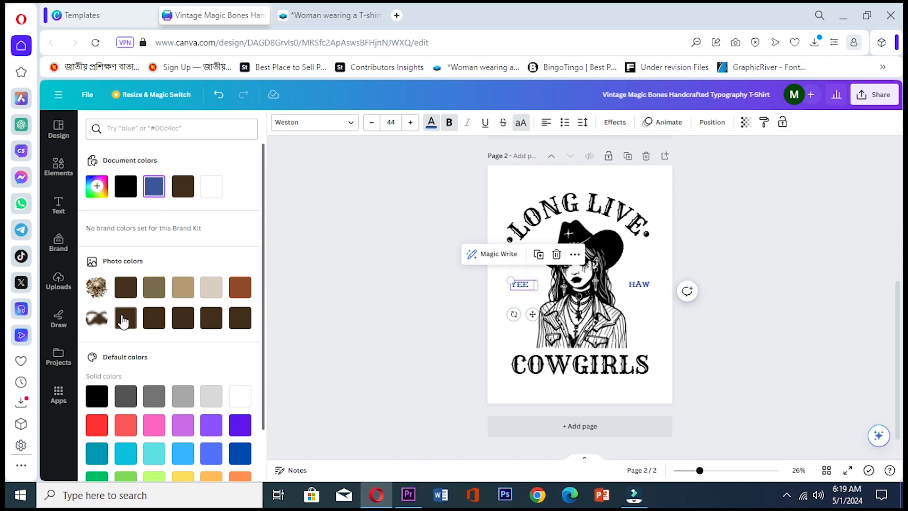
click(126, 193)
click(639, 284)
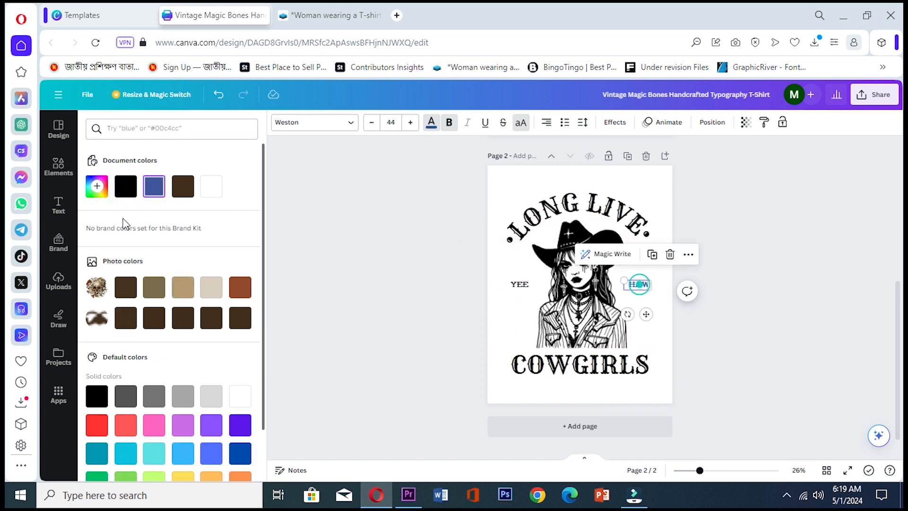
click(127, 194)
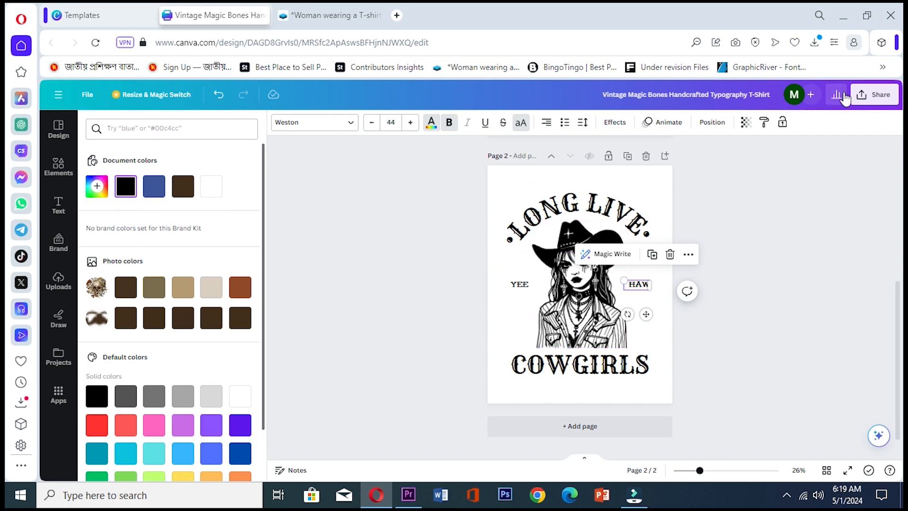
- Download all pages of the design as PNG at size 1
click(872, 95)
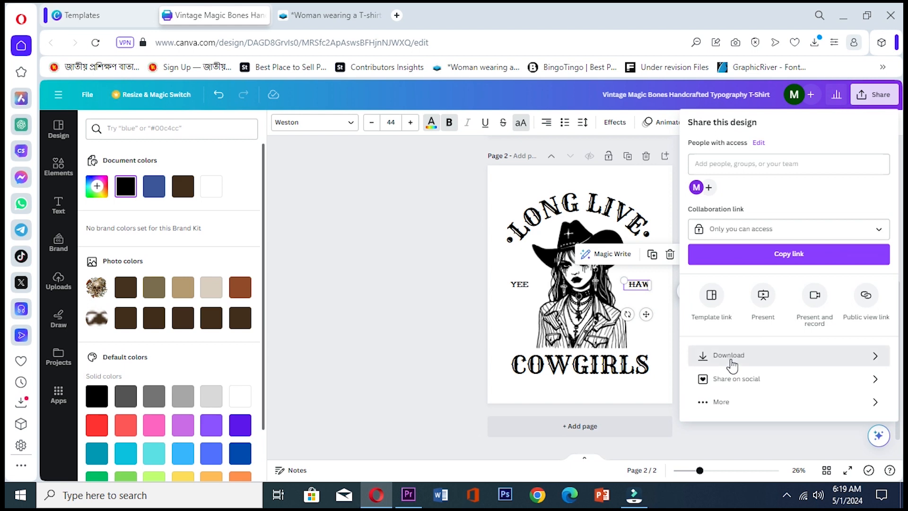
click(731, 365)
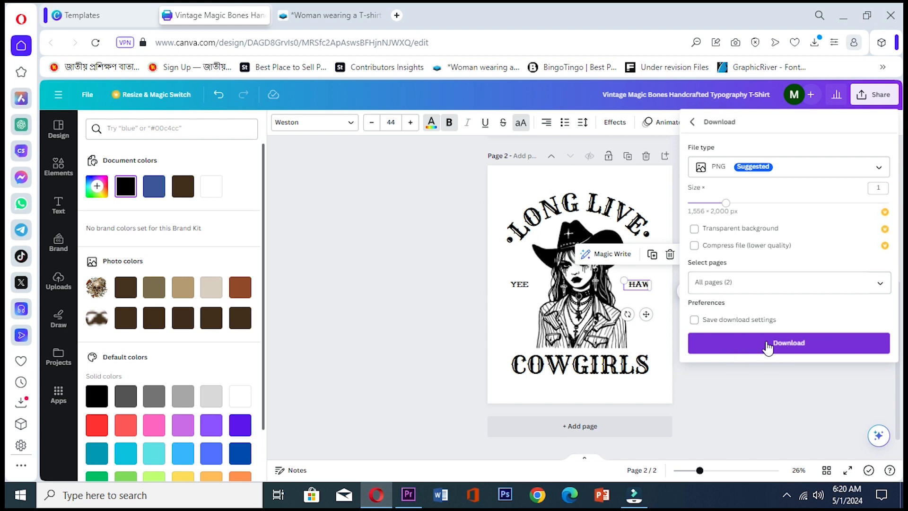
click(767, 343)
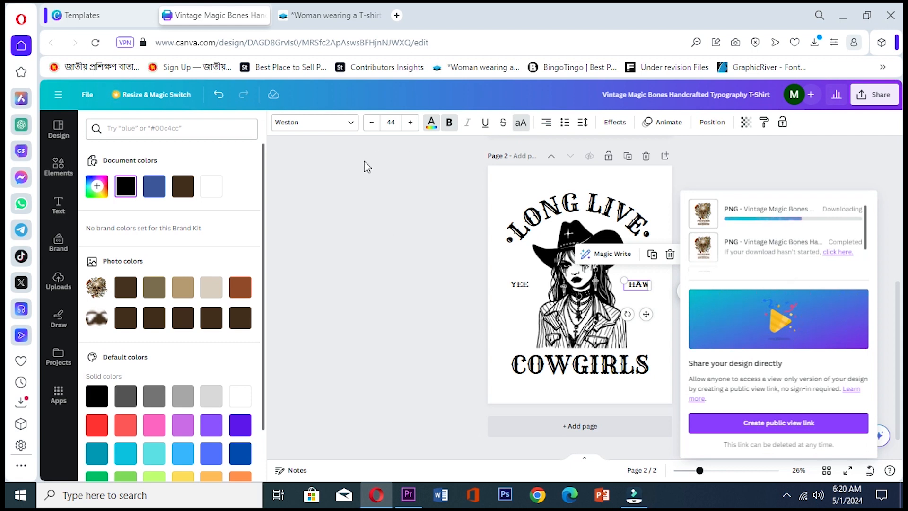
- Switch to Smartmockups and go to its home page
click(324, 15)
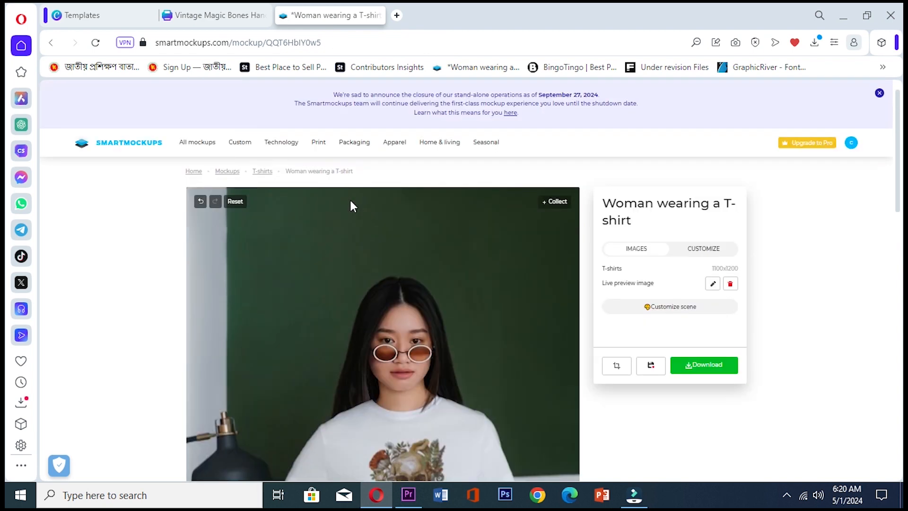
click(127, 150)
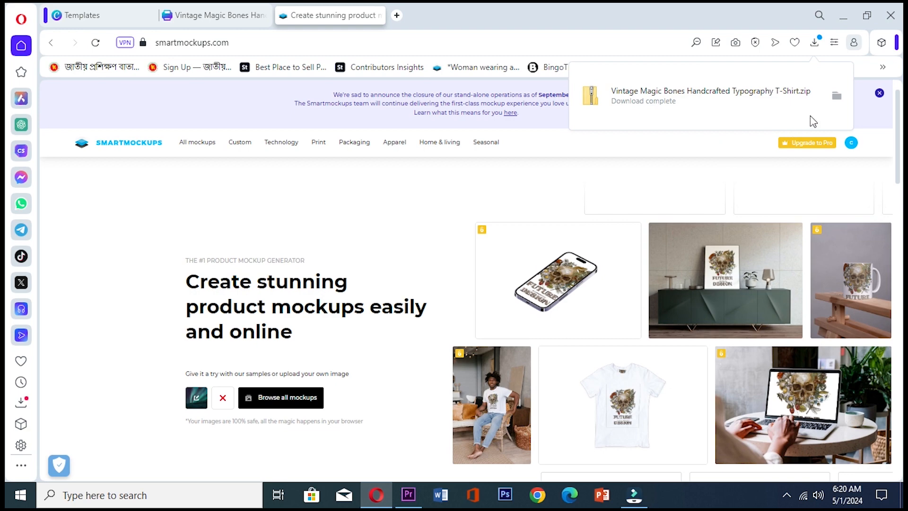
- Locate the downloaded Vintage Magic Bones Handcrafted Typography T-Shirt.zip in its folder and extract it to the suggested destination in Downloads
click(835, 97)
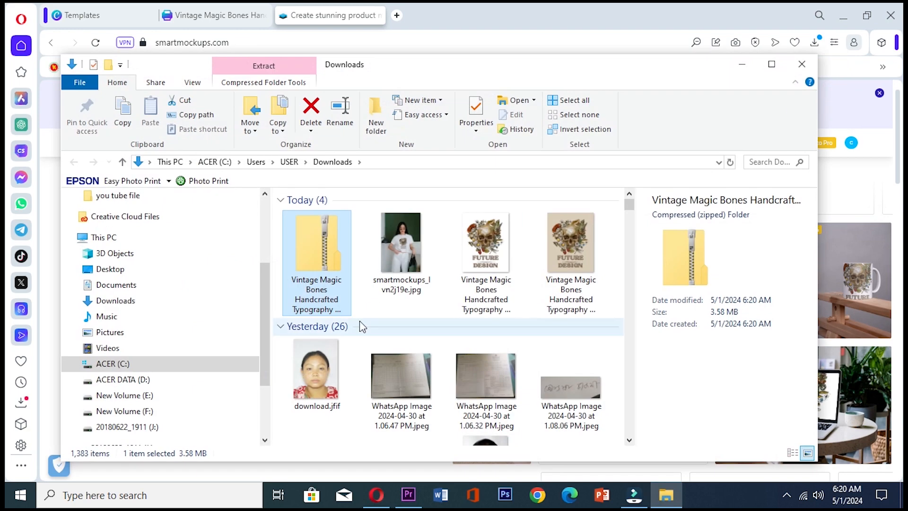
right_click(327, 255)
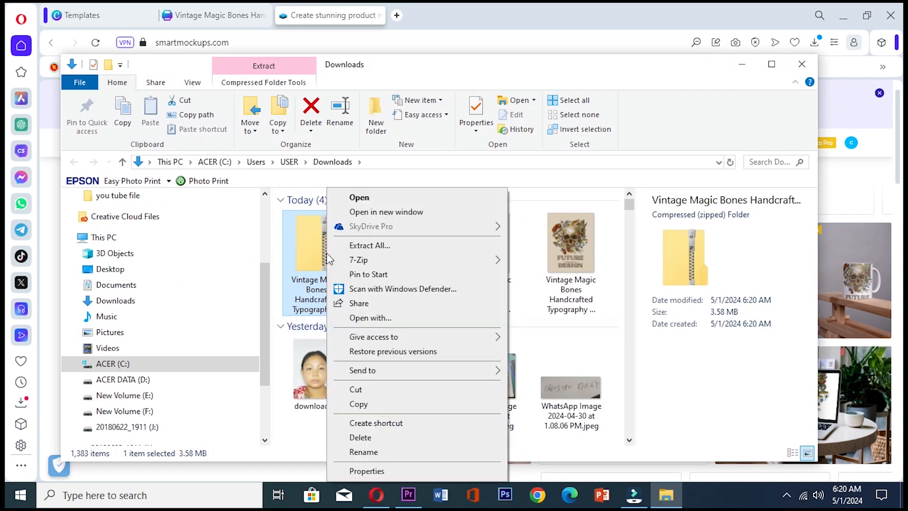
click(382, 245)
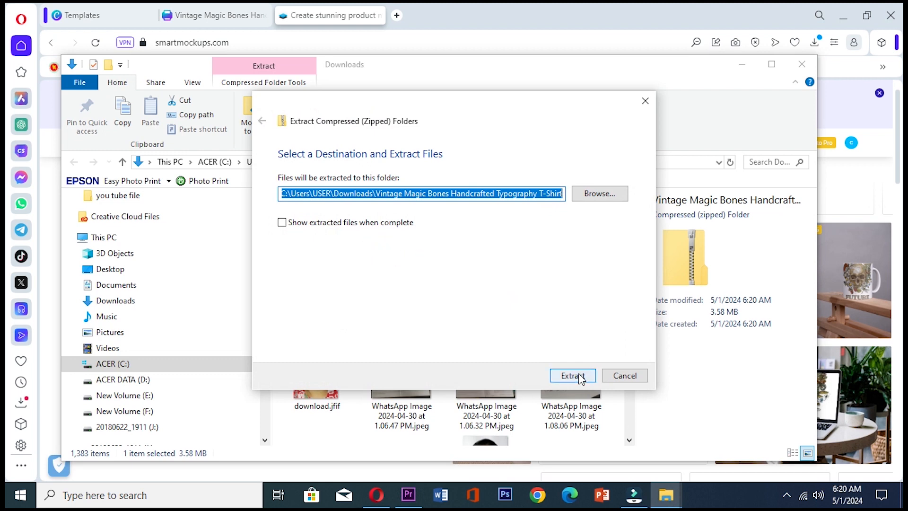
click(573, 376)
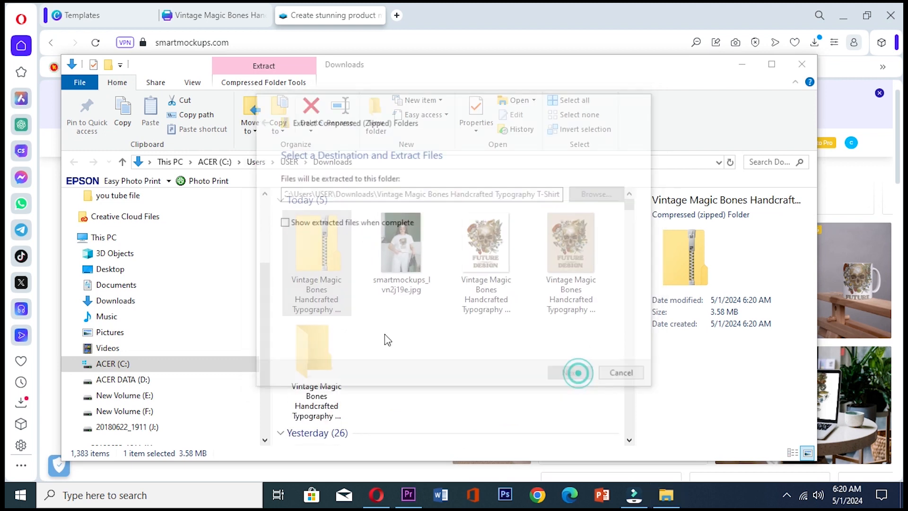
- Open the extracted folder, check the cowgirl image 2.png and close the file window
double_click(316, 355)
click(384, 236)
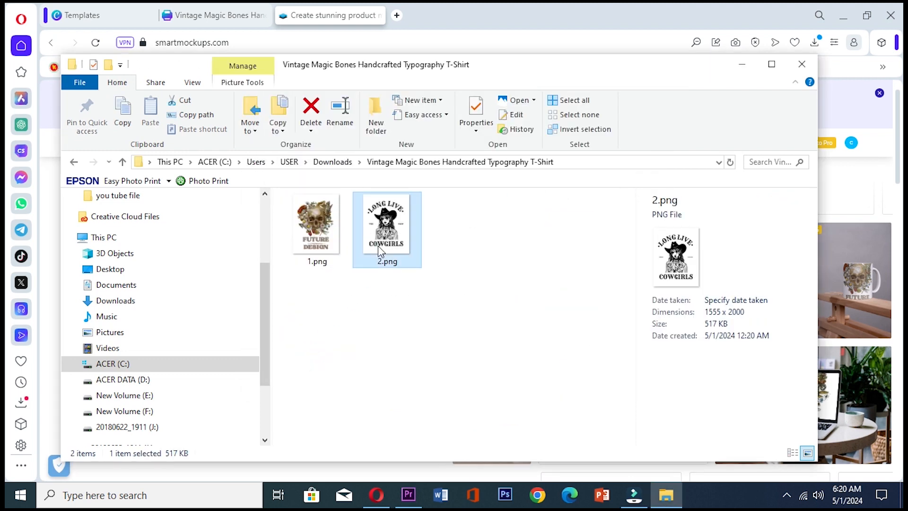
click(802, 64)
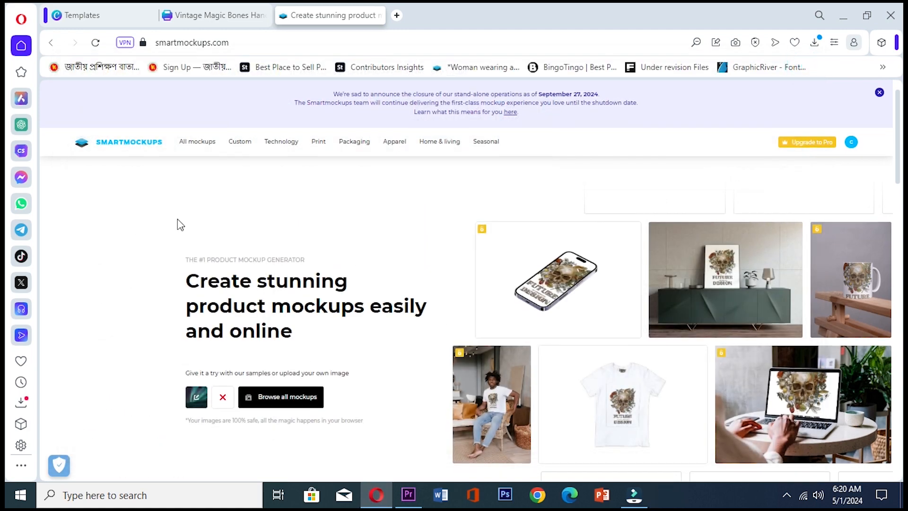
- Look over the Smartmockups home page and open the T-Shirts mockup category
scroll(180, 222, down, 5)
scroll(176, 233, up, 5)
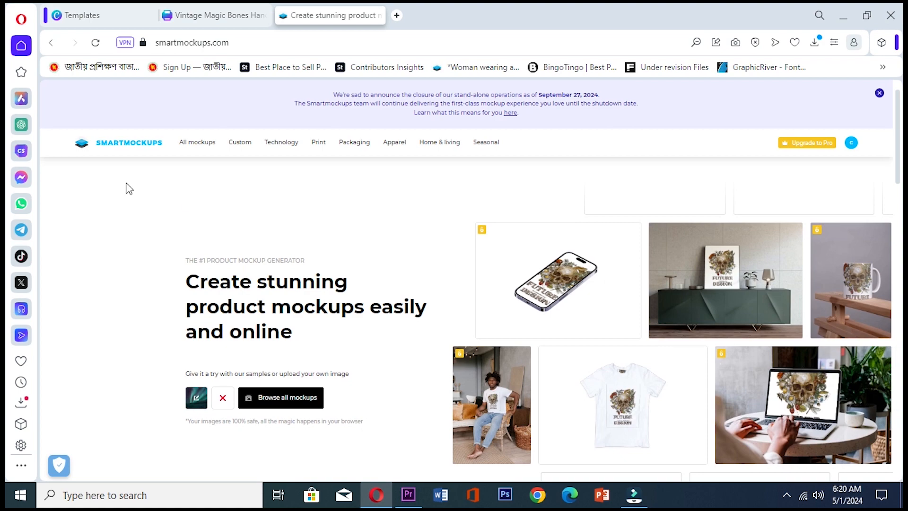
scroll(159, 259, down, 5)
scroll(160, 259, up, 5)
click(124, 148)
scroll(154, 247, down, 10)
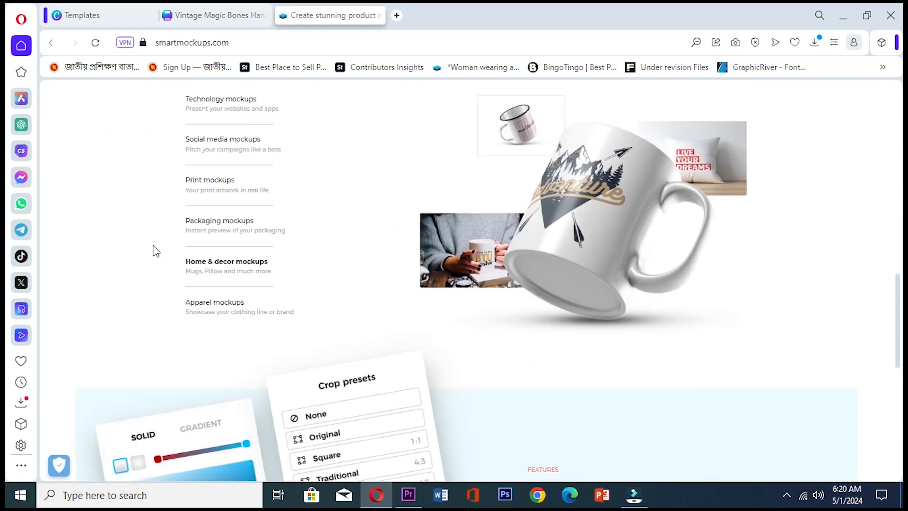
scroll(154, 249, up, 10)
scroll(215, 270, down, 4)
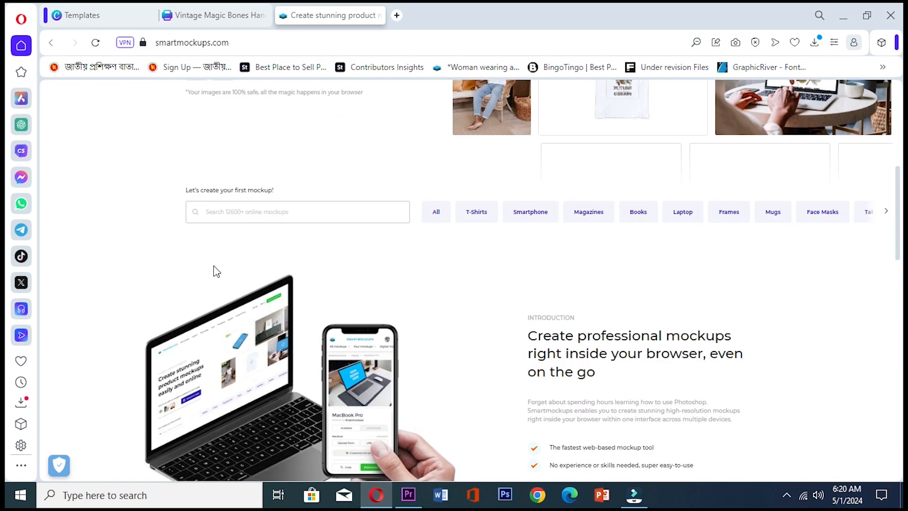
click(465, 220)
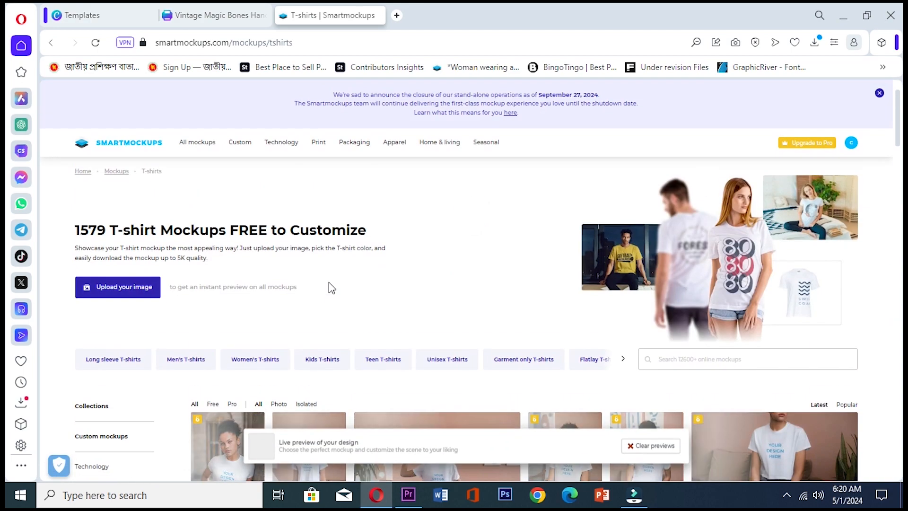
- Look through the T-shirt mockup gallery with the skull design previewed on the shirts
scroll(331, 293, down, 4)
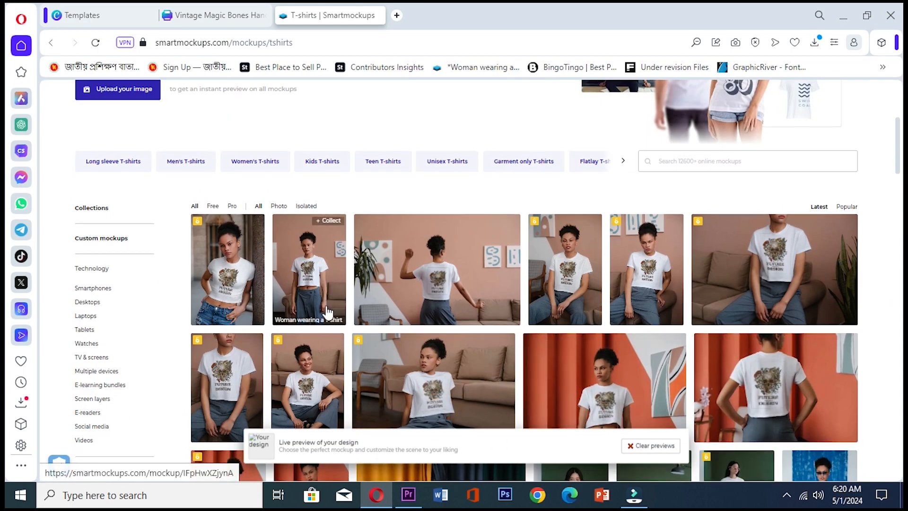
scroll(326, 310, down, 5)
scroll(322, 305, up, 8)
scroll(317, 304, down, 6)
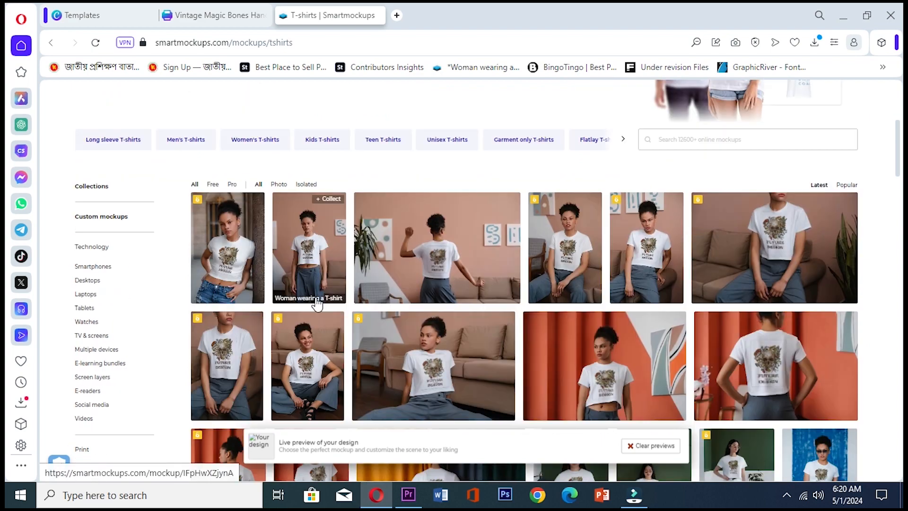
scroll(316, 303, down, 3)
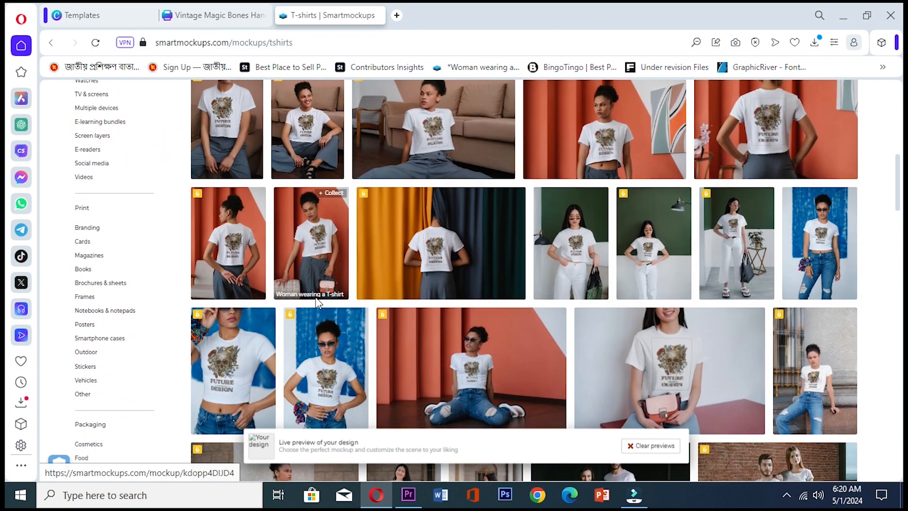
scroll(316, 302, down, 3)
scroll(172, 258, up, 15)
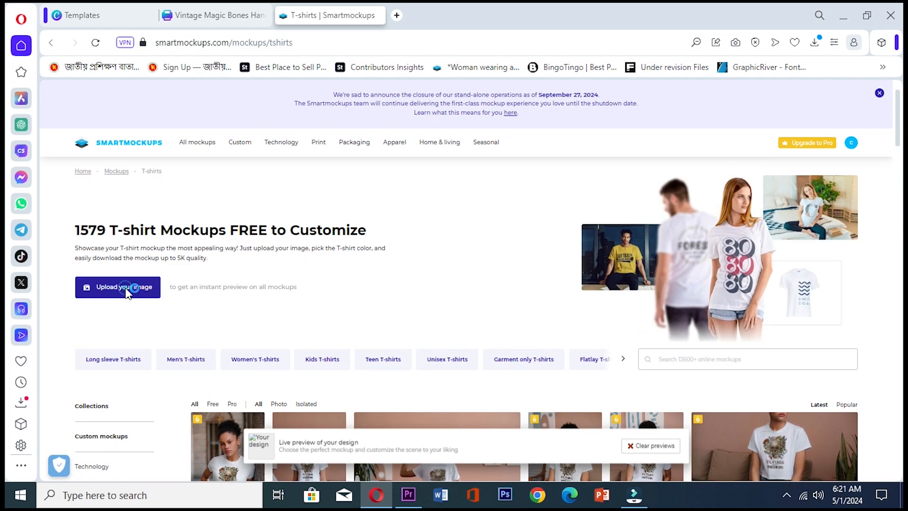
- Upload the cowgirl image 2.png from the extracted Vintage Magic Bones Handcrafted Typography T-Shirt folder as the live preview design
click(126, 289)
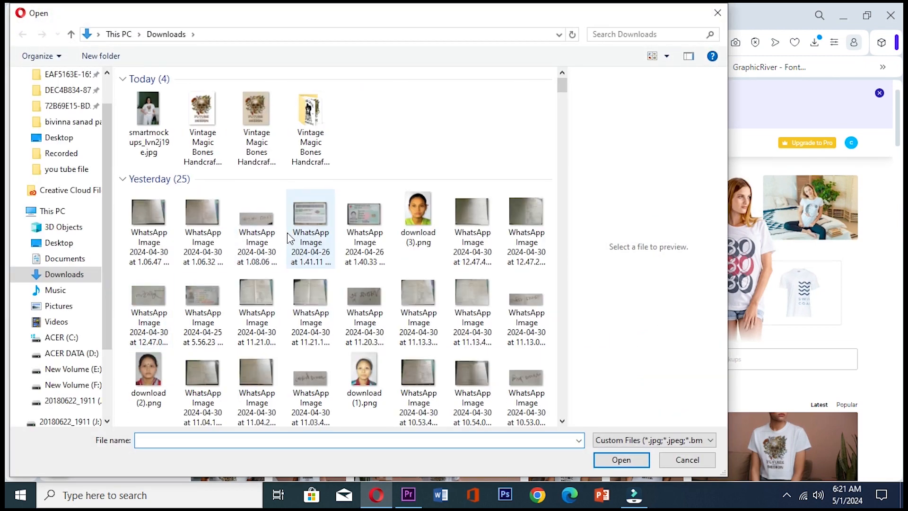
double_click(289, 126)
click(232, 129)
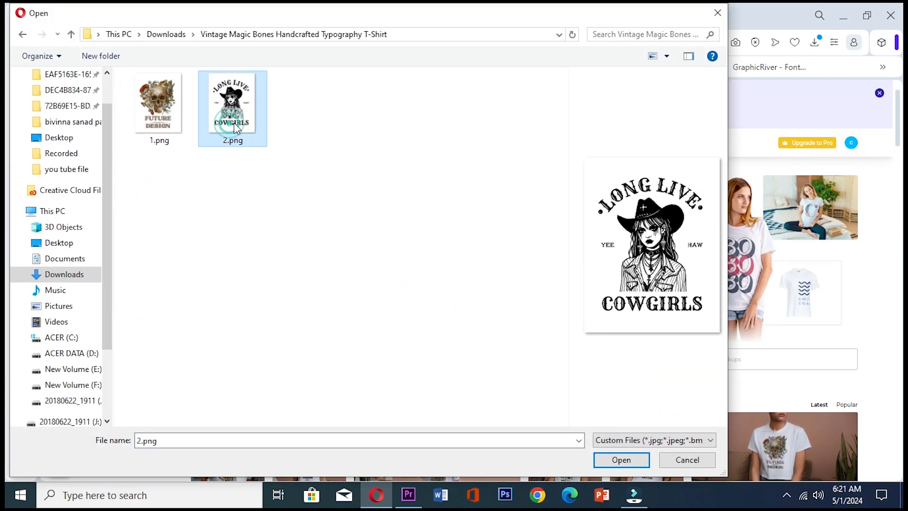
click(630, 463)
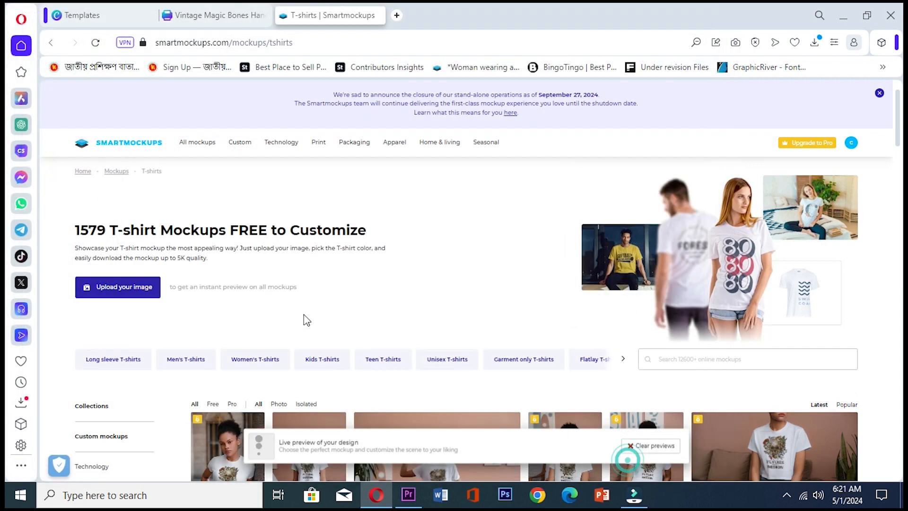
- Examine the cowgirl design previews on the T-shirt mockups through to the end of the first results page
scroll(306, 320, down, 5)
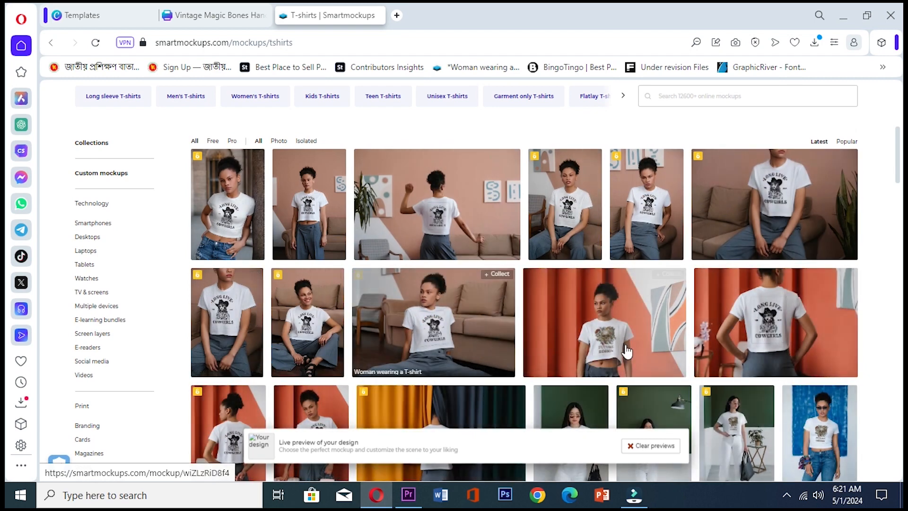
scroll(543, 345, down, 4)
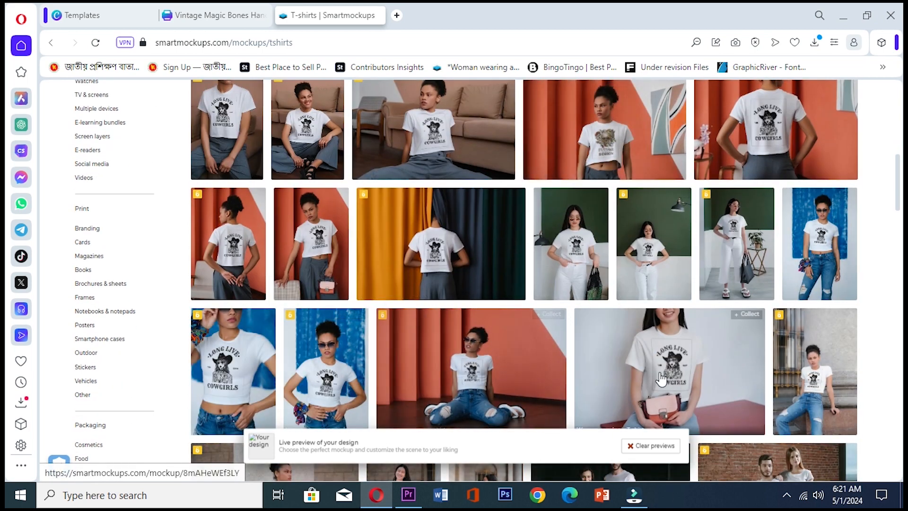
scroll(542, 366, down, 3)
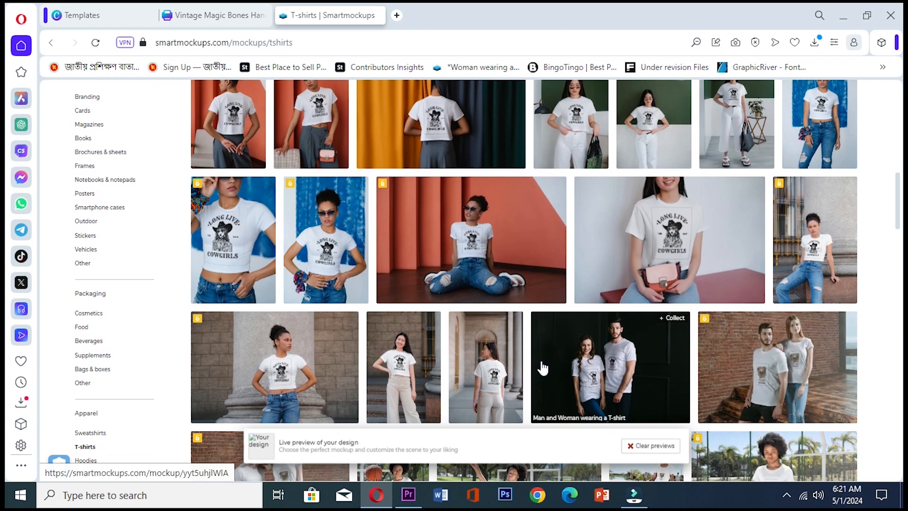
scroll(542, 368, down, 3)
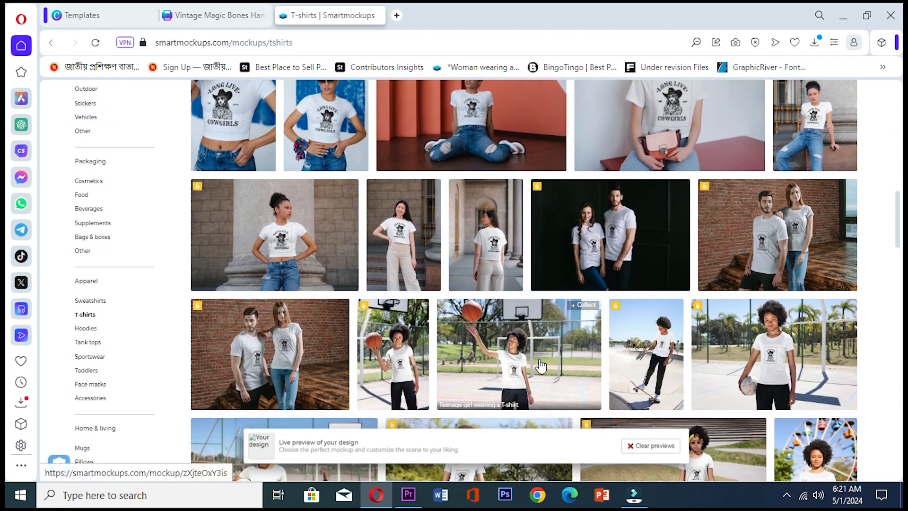
scroll(541, 365, down, 3)
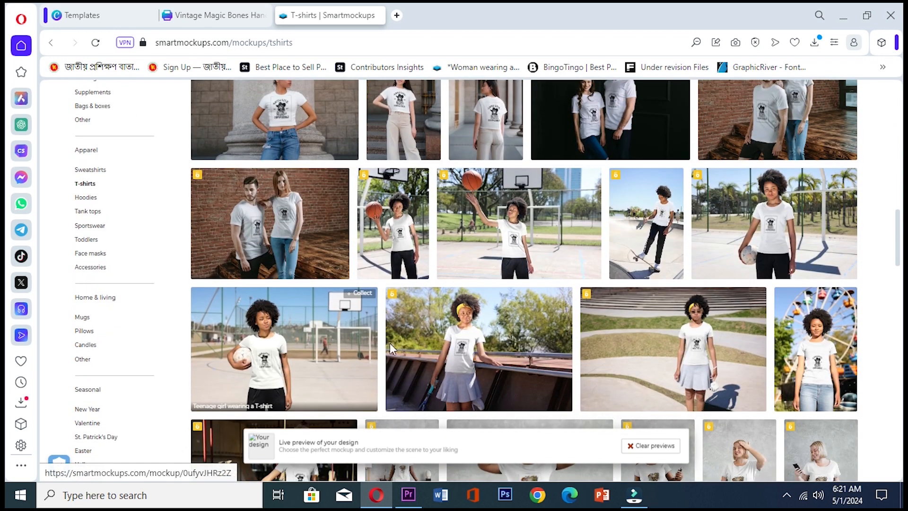
scroll(415, 351, down, 3)
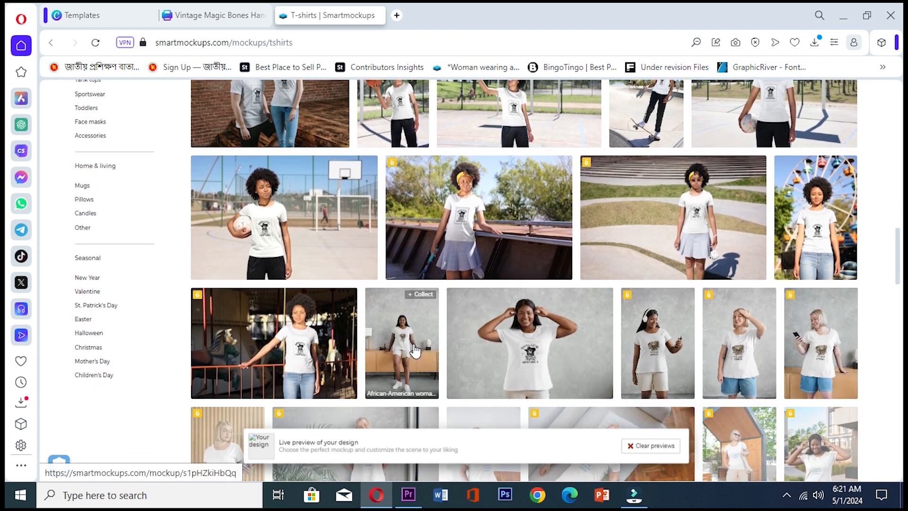
scroll(414, 351, down, 3)
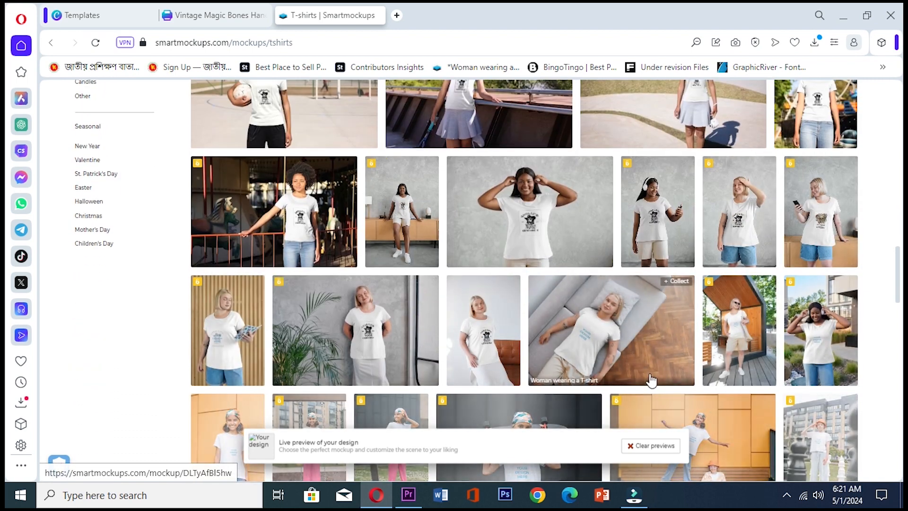
scroll(650, 380, up, 3)
scroll(544, 371, down, 4)
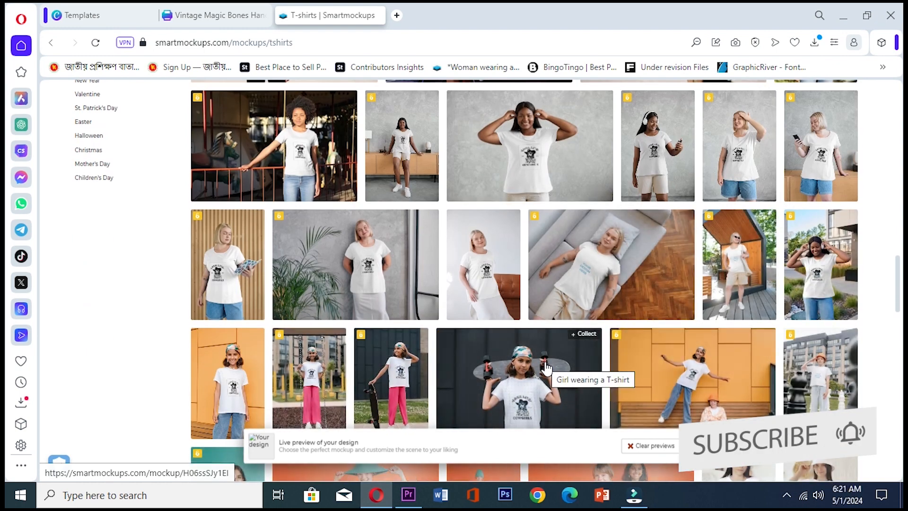
scroll(546, 367, down, 3)
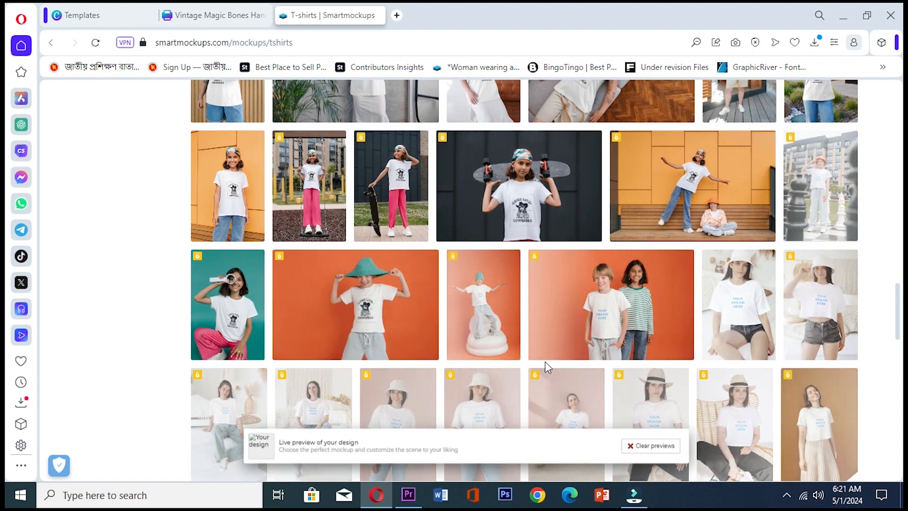
scroll(545, 361, down, 1)
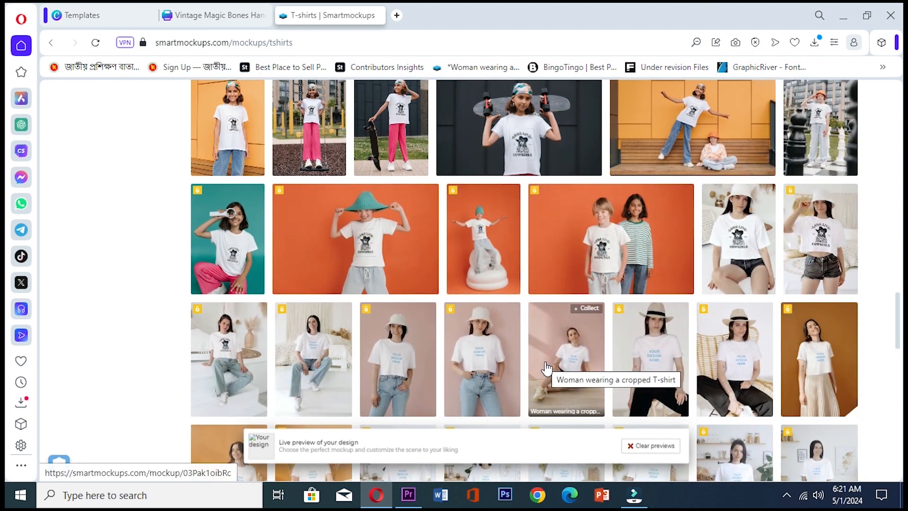
scroll(546, 367, up, 2)
scroll(546, 368, down, 3)
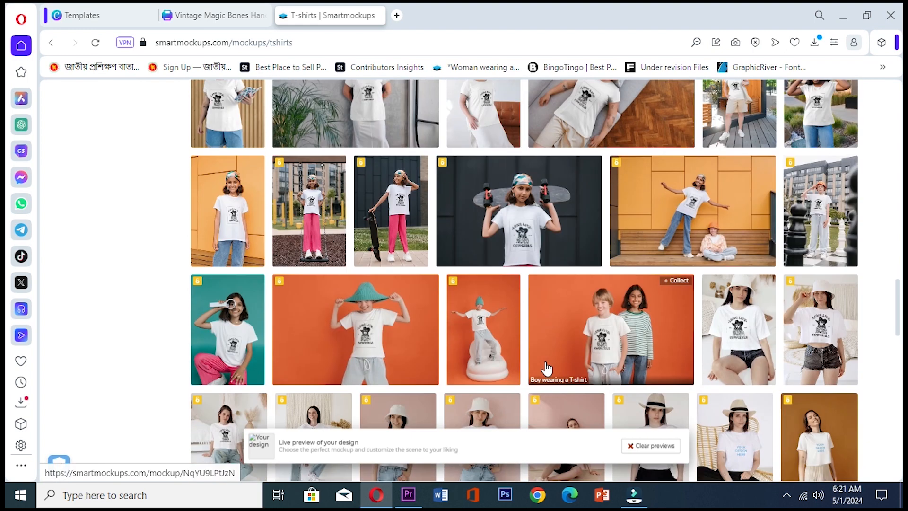
scroll(546, 368, down, 2)
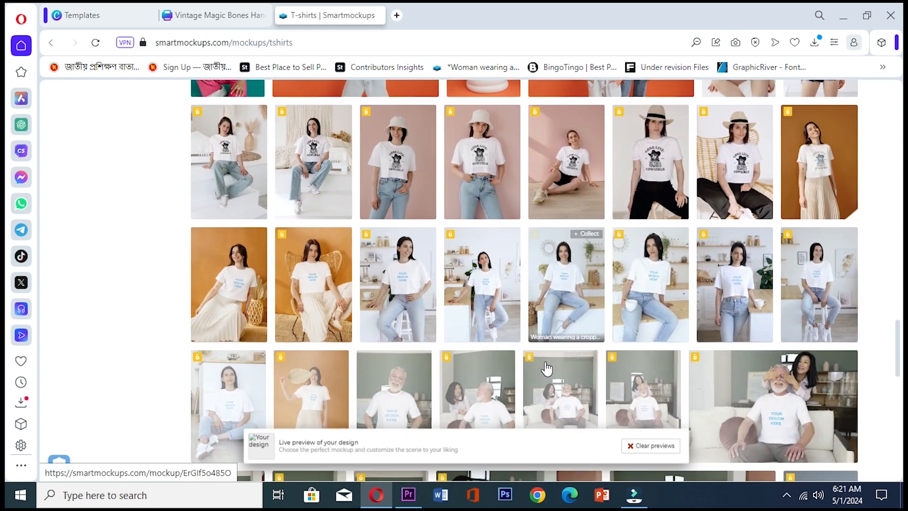
scroll(546, 368, down, 2)
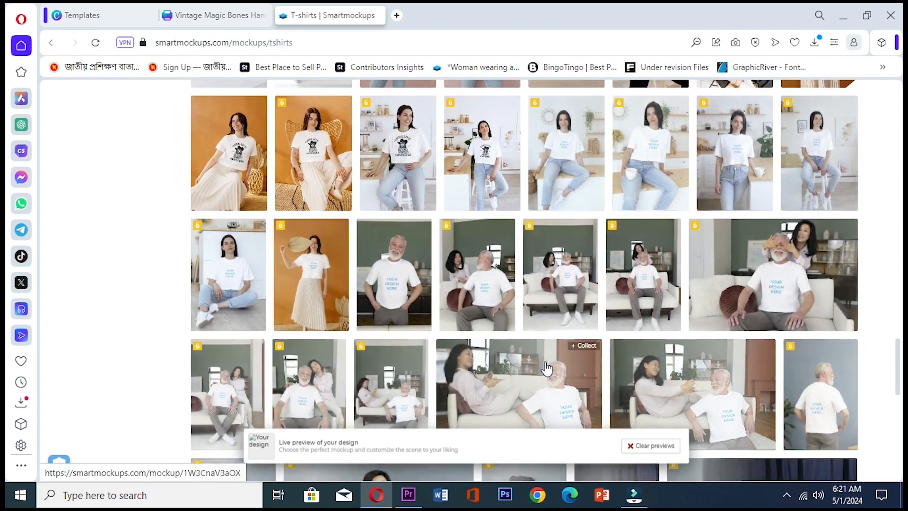
scroll(546, 367, down, 1)
scroll(546, 368, down, 2)
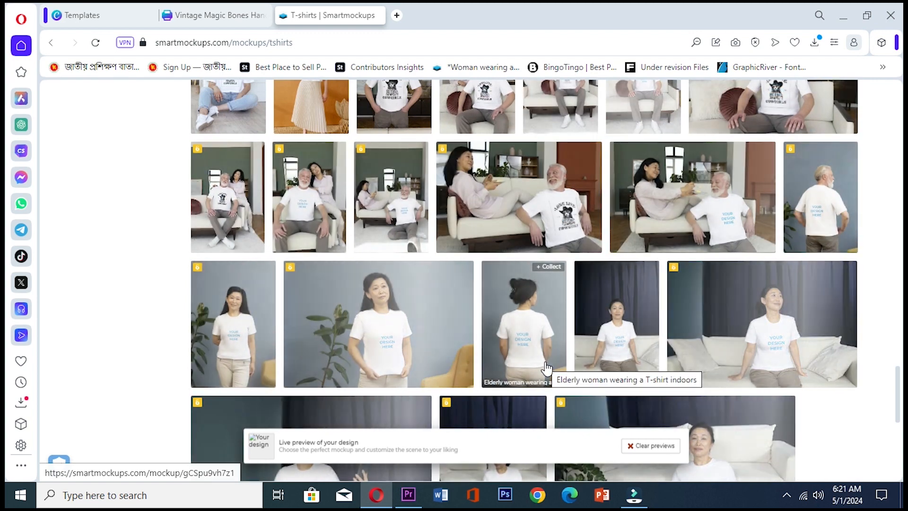
scroll(546, 366, down, 2)
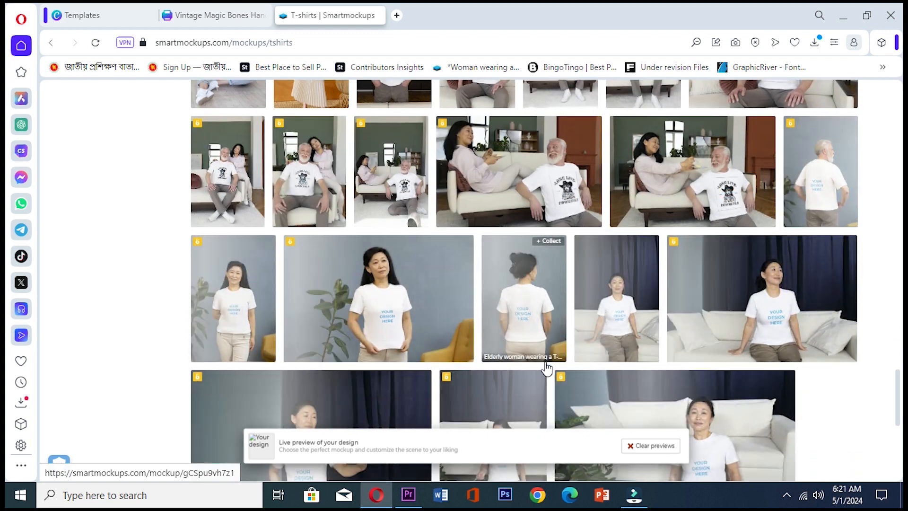
scroll(545, 368, down, 3)
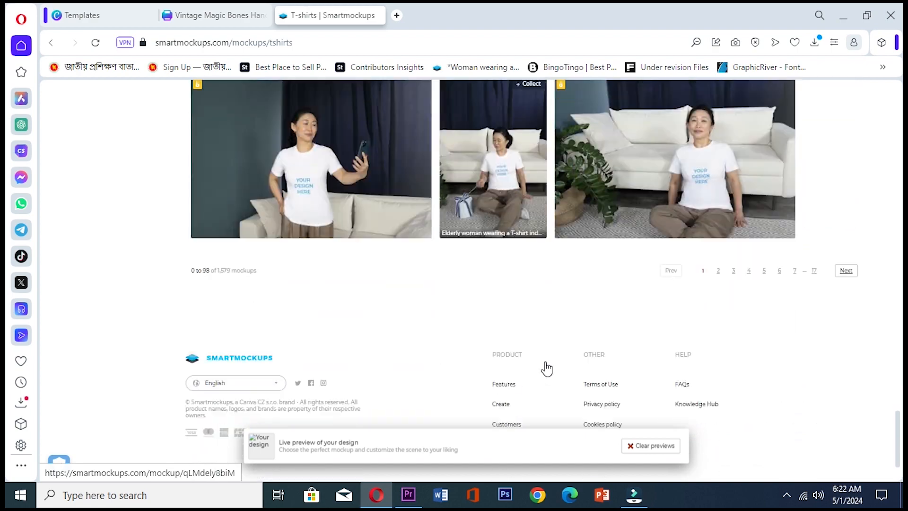
- Return through the mockup gallery and compare the scenes in its first rows for presenting the cowgirl design
scroll(546, 368, up, 4)
scroll(546, 367, up, 5)
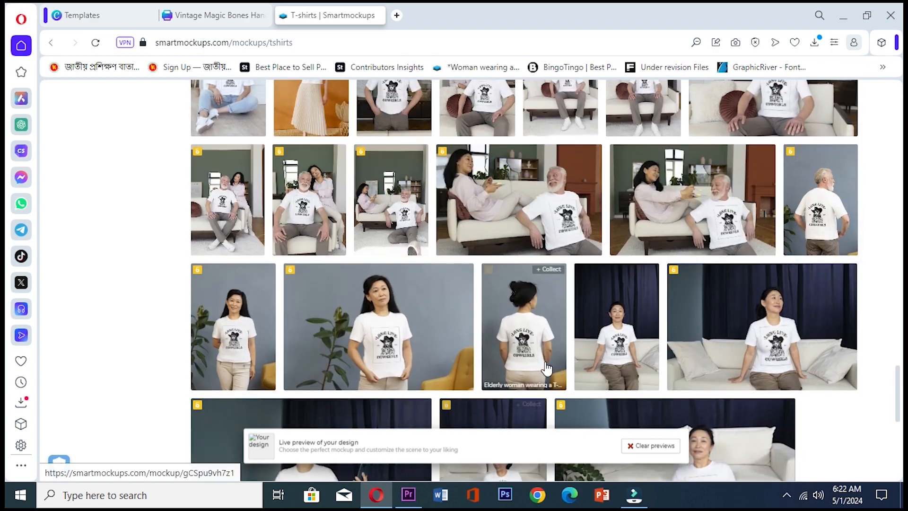
scroll(546, 367, up, 5)
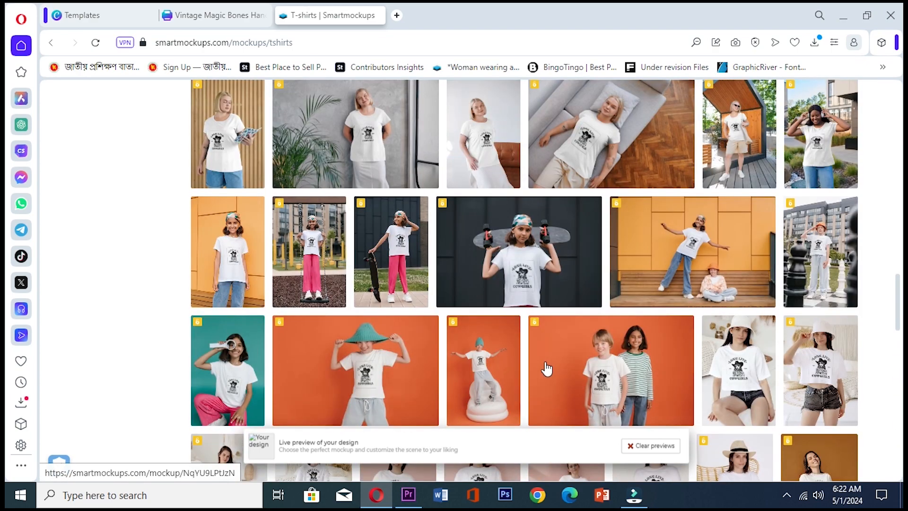
scroll(546, 368, up, 8)
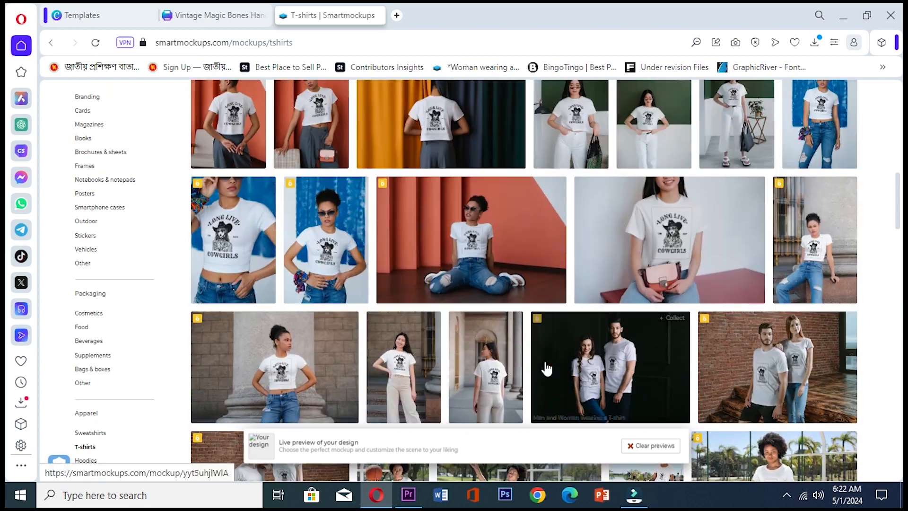
scroll(546, 367, up, 5)
scroll(546, 366, down, 3)
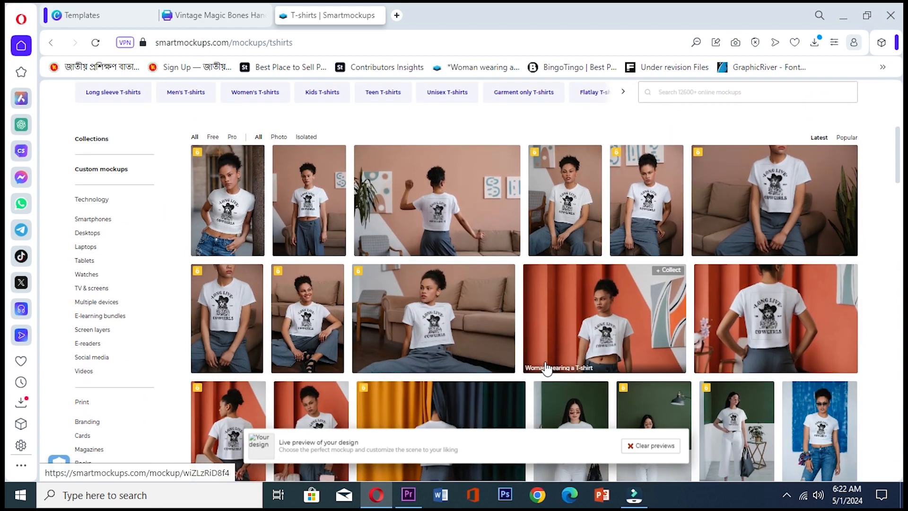
scroll(546, 367, down, 1)
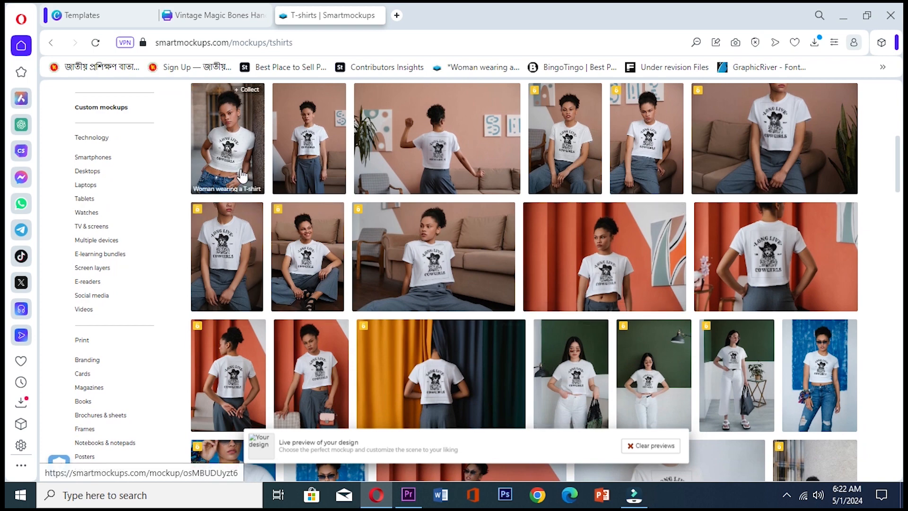
scroll(297, 260, up, 2)
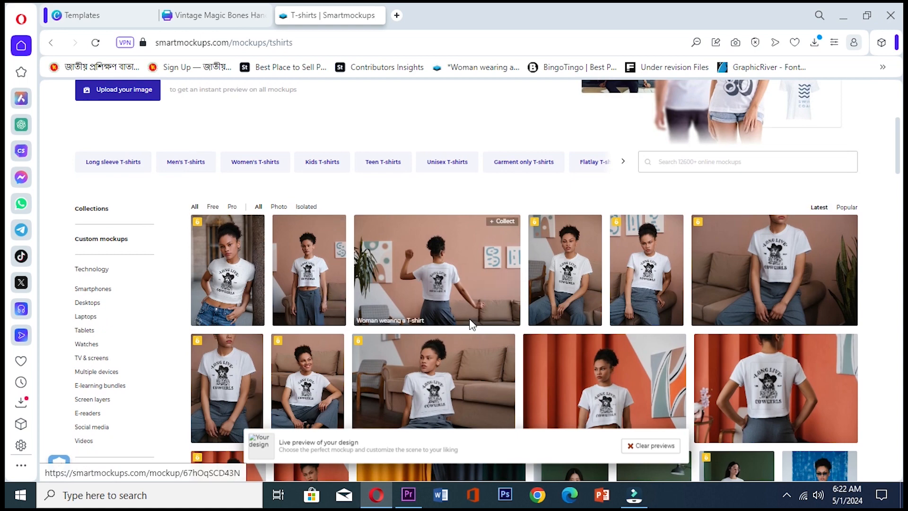
scroll(470, 324, down, 2)
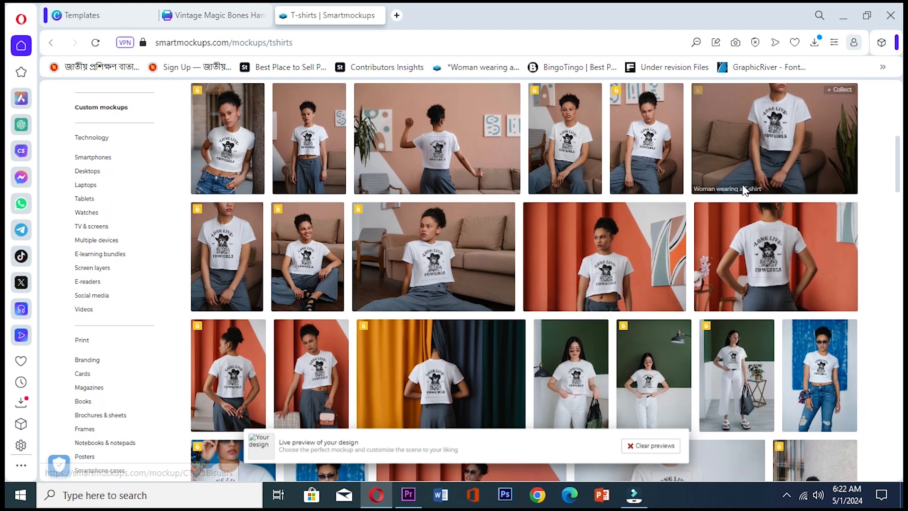
- Choose the Woman wearing a T-shirt mockup with the orange wall and abstract painting, and download it in Super high quality (5000x3333)
click(594, 263)
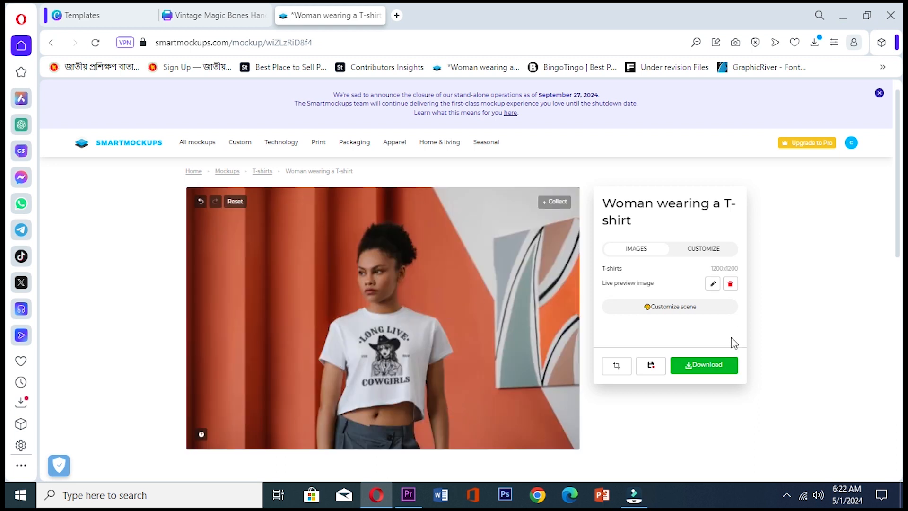
click(703, 374)
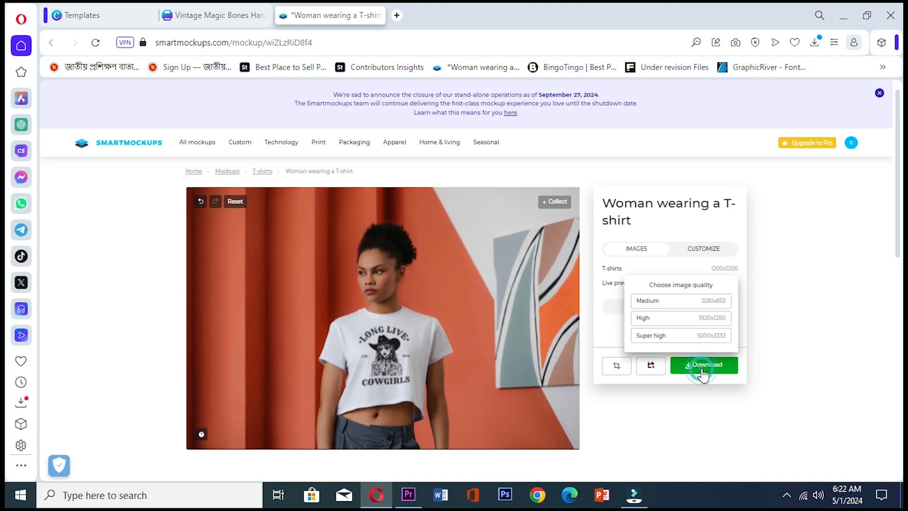
click(684, 336)
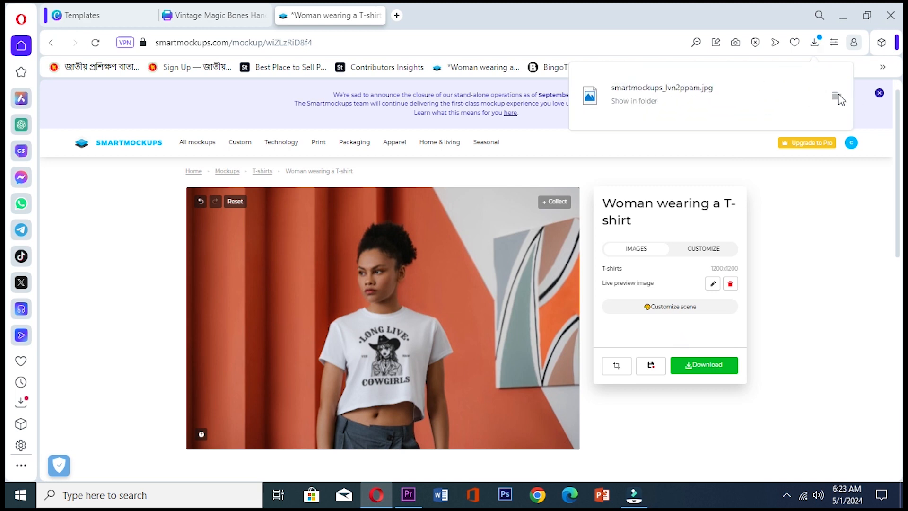
- Locate the downloaded smartmockups_lvn2ppam.jpg in its folder and open it with Photos
click(836, 97)
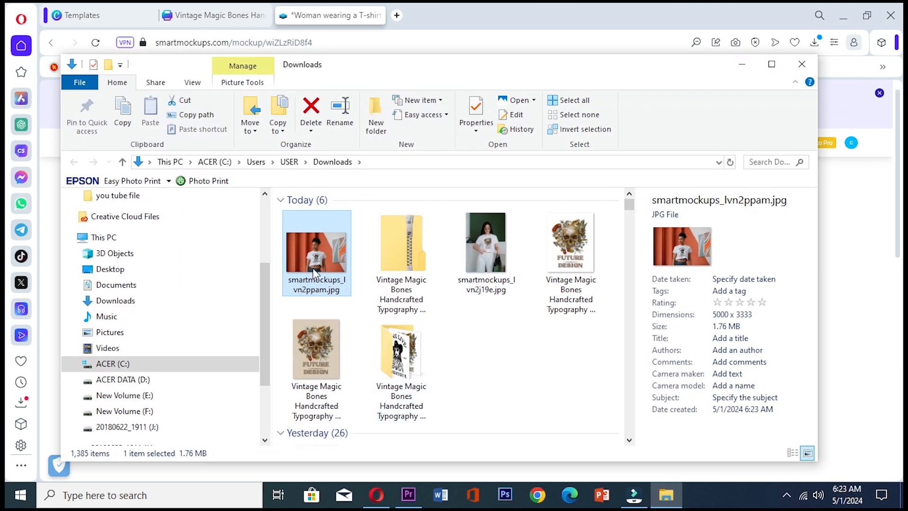
right_click(316, 258)
mouse_move(368, 317)
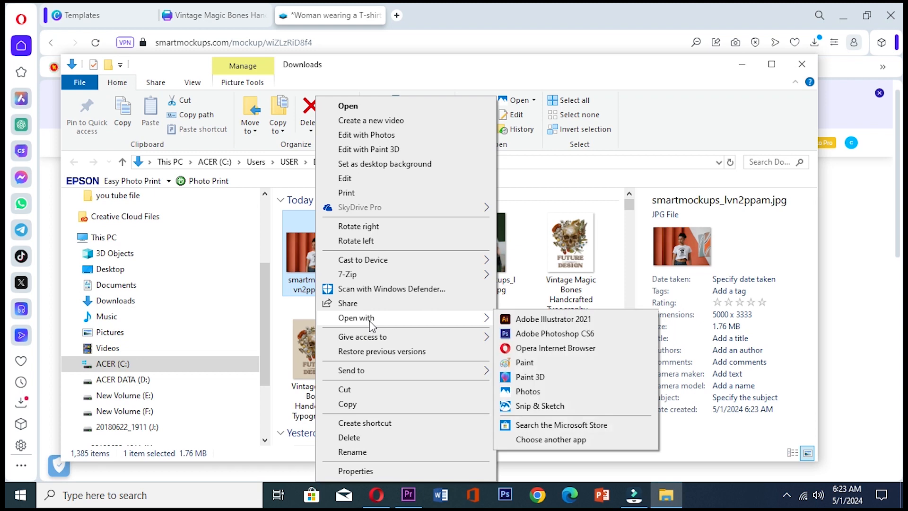
click(527, 392)
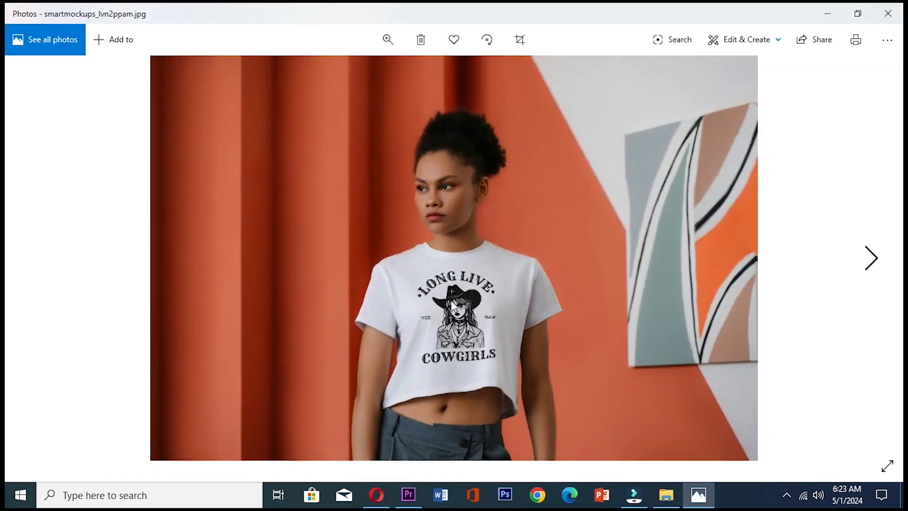
- Inspect the cowgirl print on the T-shirt up close in the downloaded mockup image
scroll(481, 294, up, 5)
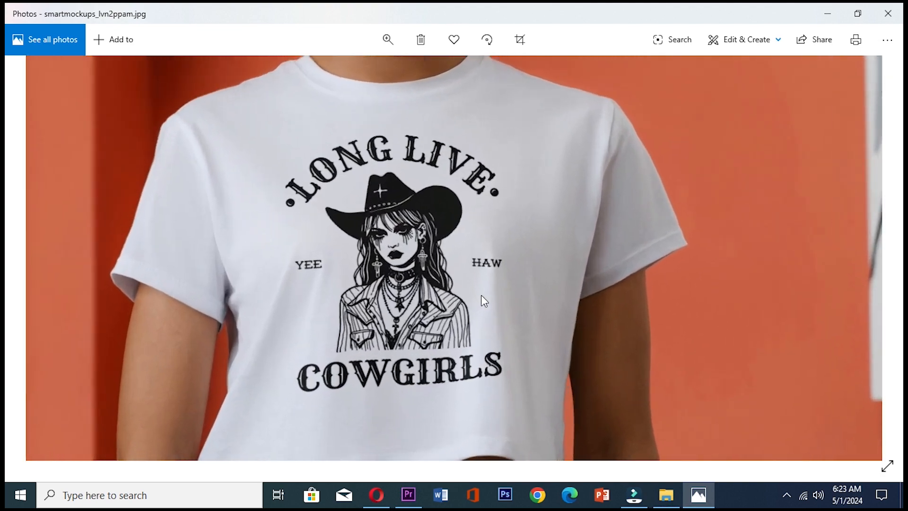
drag(409, 236, 409, 269)
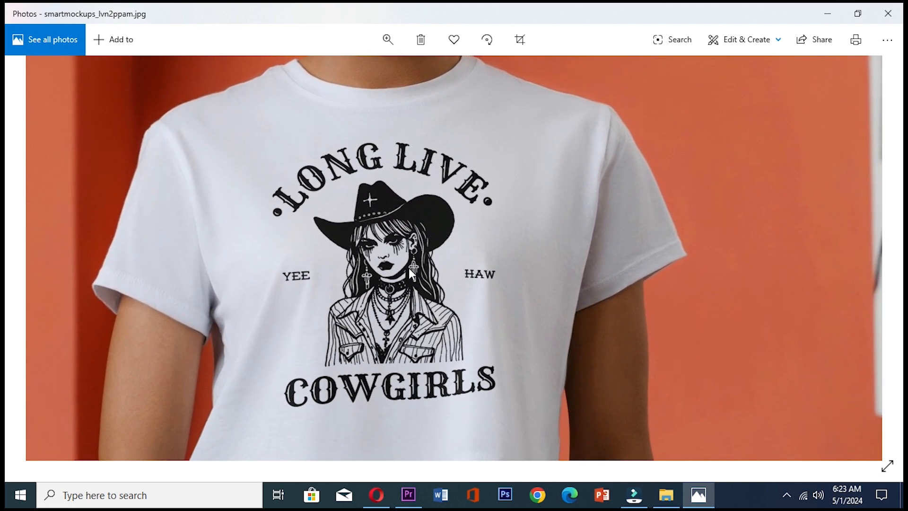
scroll(408, 267, down, 3)
scroll(408, 266, up, 2)
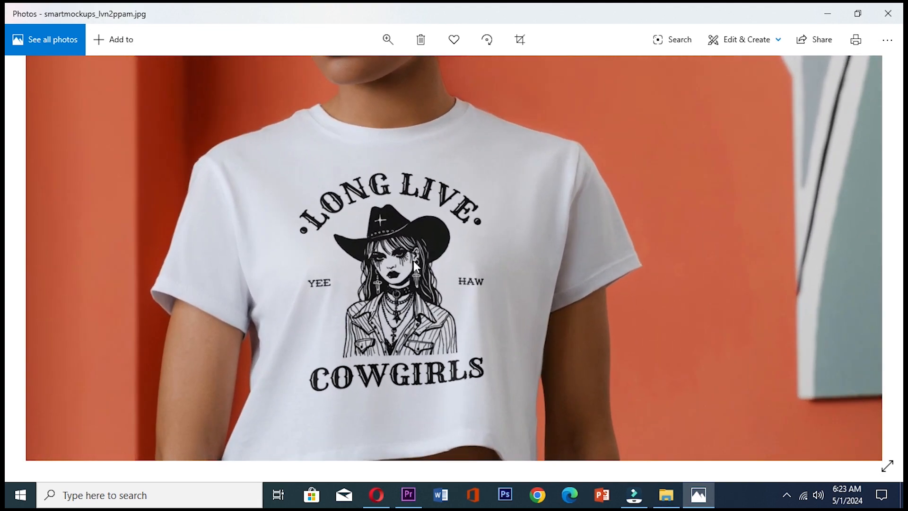